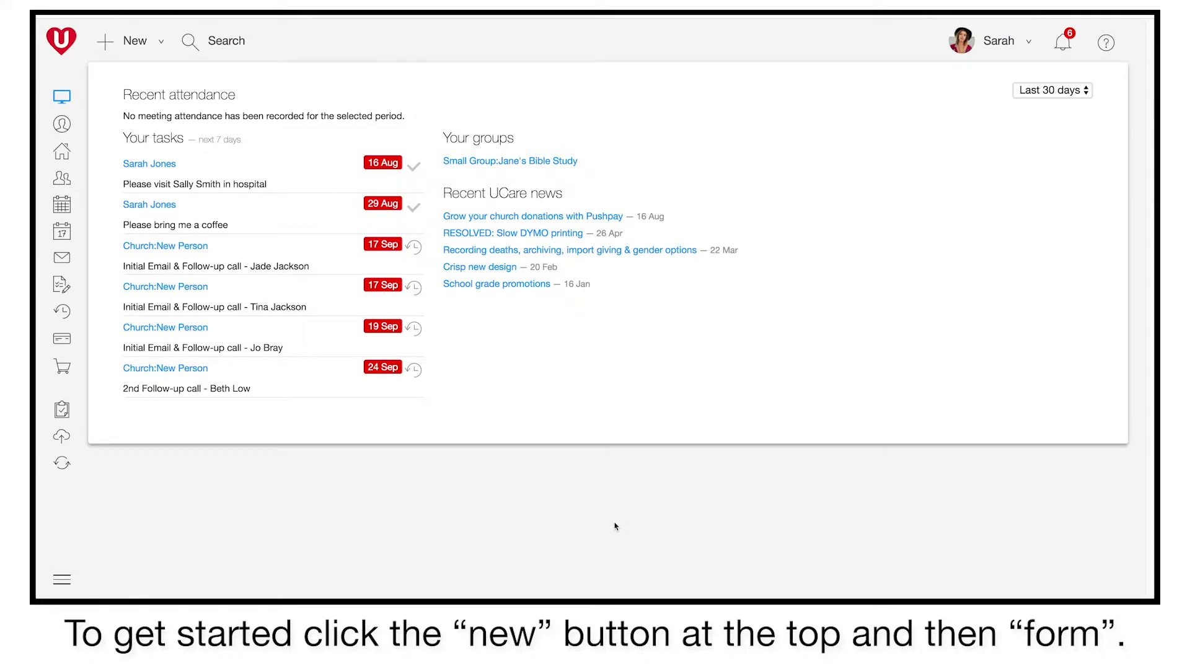
# Create a new form of type Kids named 'Family registration'
pyautogui.click(158, 44)
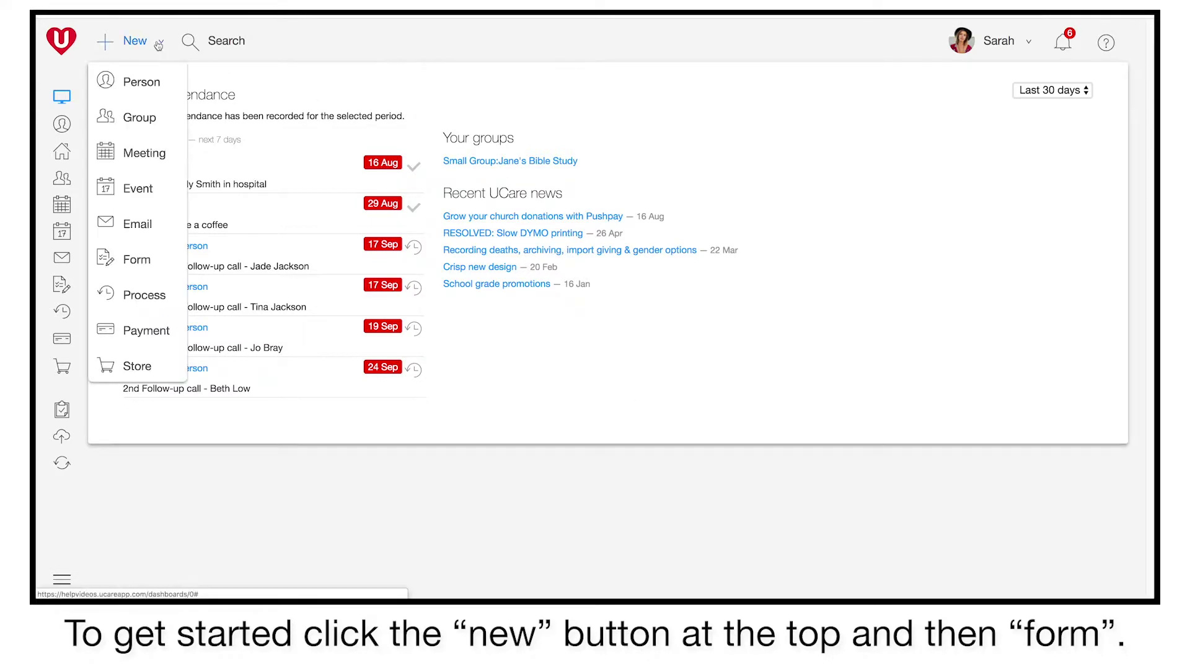
pyautogui.click(109, 274)
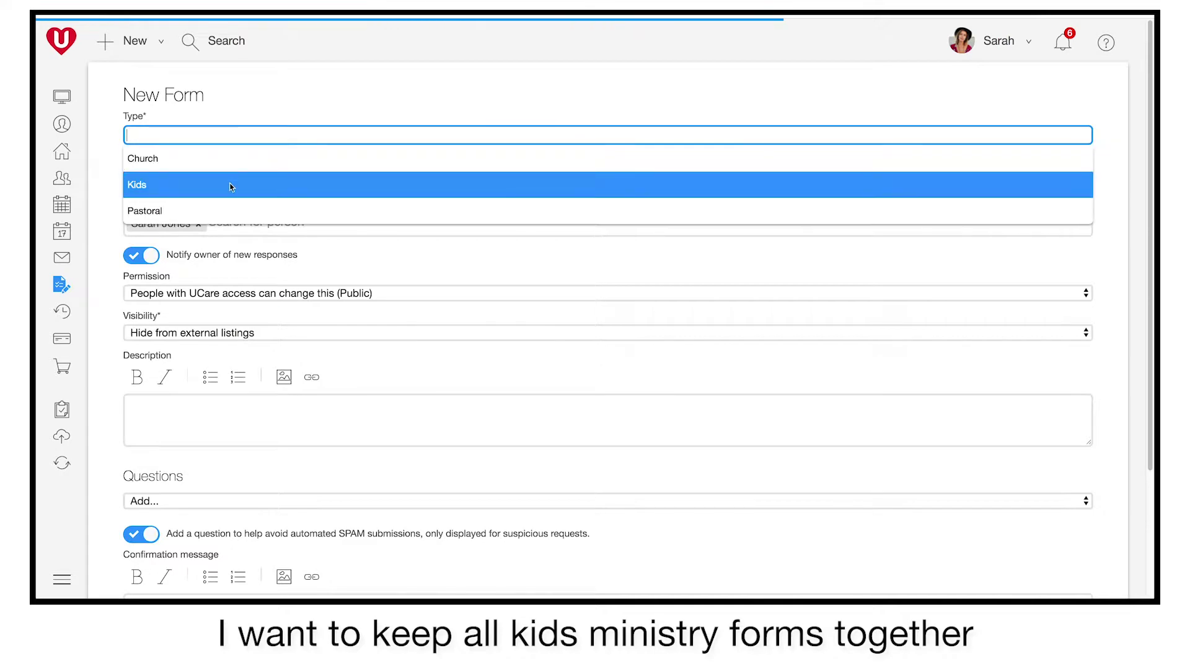
pyautogui.click(231, 187)
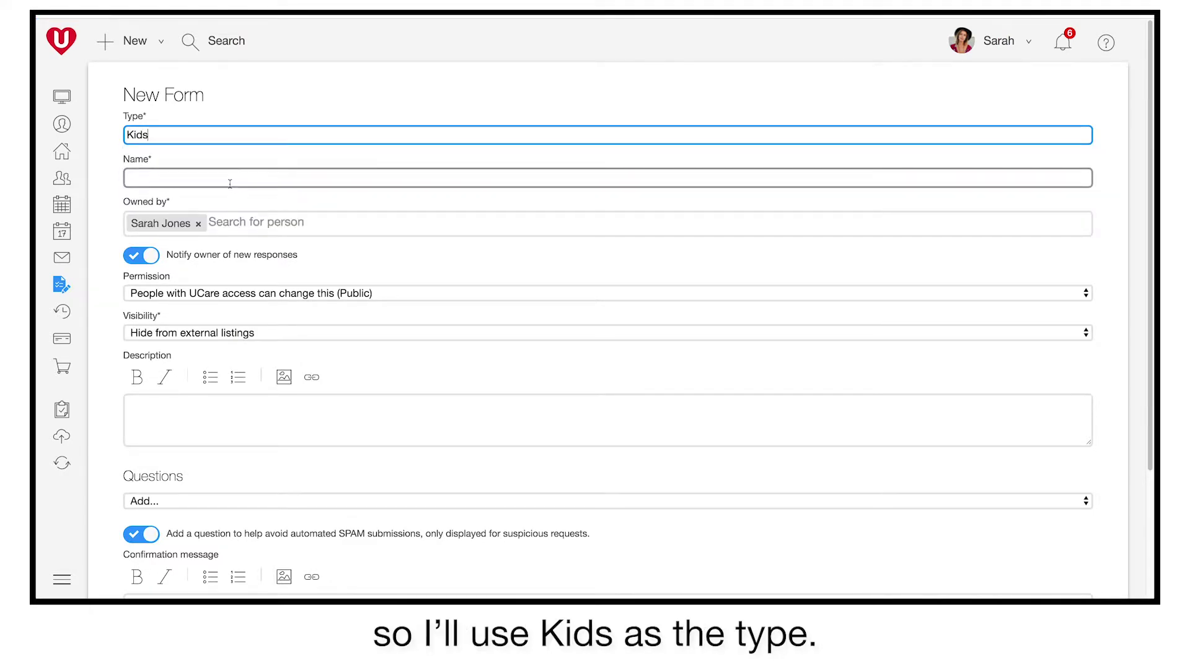
pyautogui.click(230, 180)
pyautogui.write('Family regist')
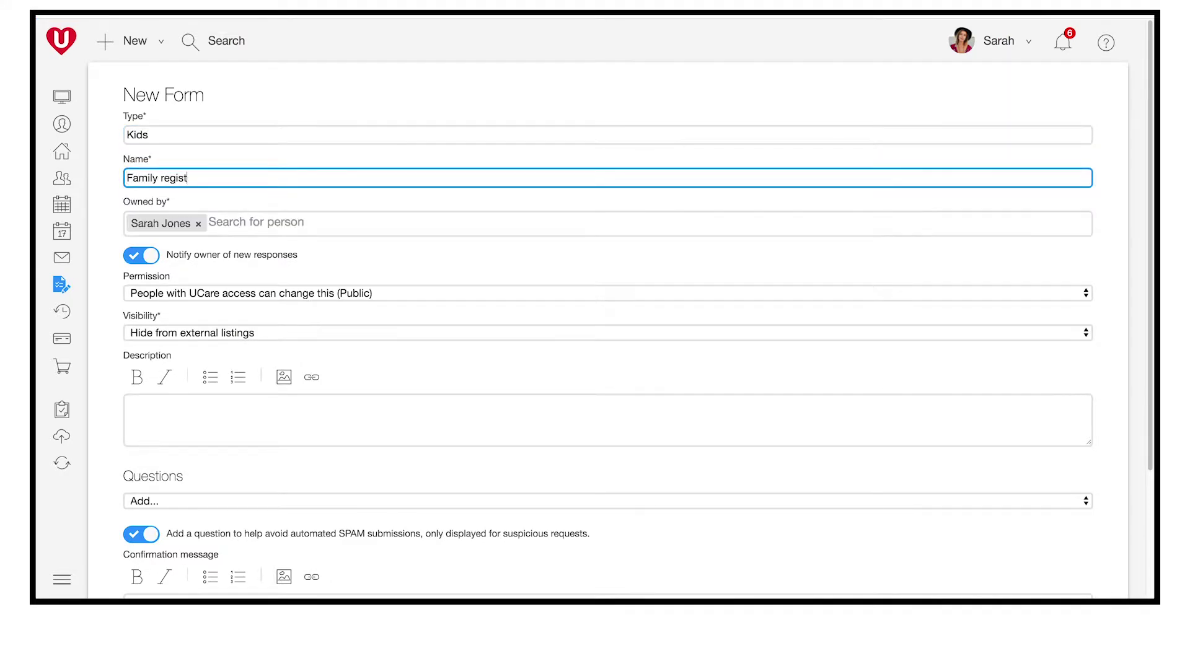
pyautogui.write('ration')
# Turn off owner notifications, keep Public permission, and add the description 'New family registration.'
pyautogui.click(169, 256)
pyautogui.click(189, 296)
pyautogui.click(191, 296)
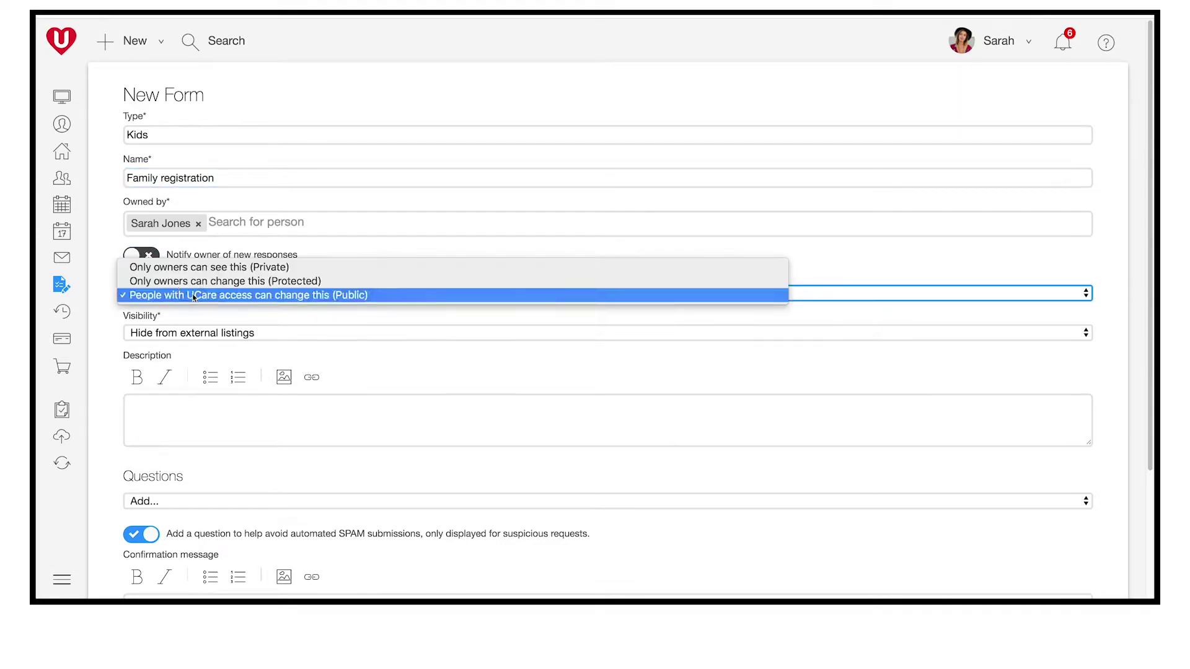
pyautogui.click(190, 295)
pyautogui.press('Tab')
pyautogui.press('Tab')
pyautogui.write('New fam')
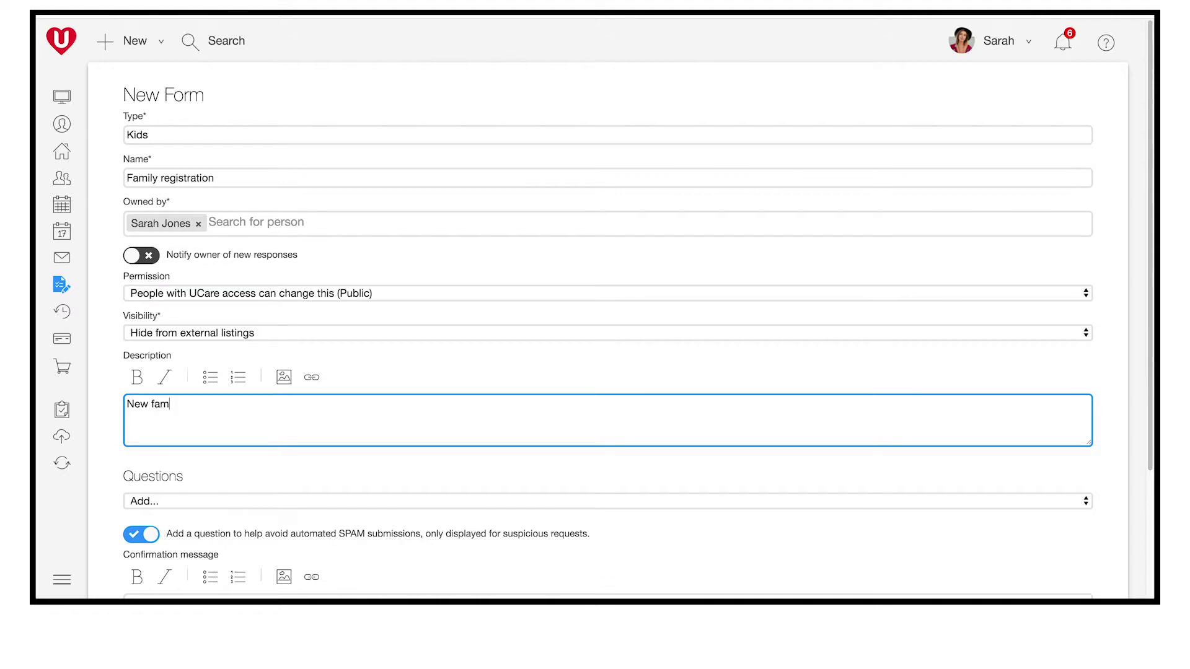
pyautogui.write('ily registration')
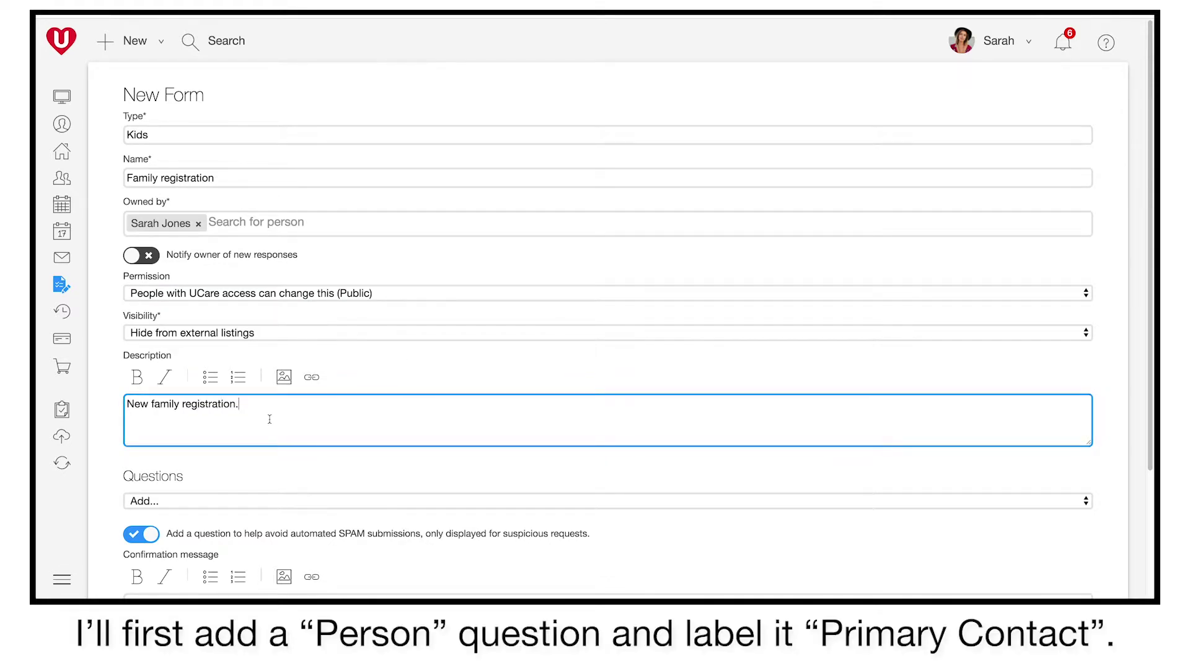
pyautogui.write('.')
pyautogui.scroll(-5, 270, 419)
# Add a Person question titled 'Primaty Contact' that requires a mobile phone
pyautogui.click(243, 346)
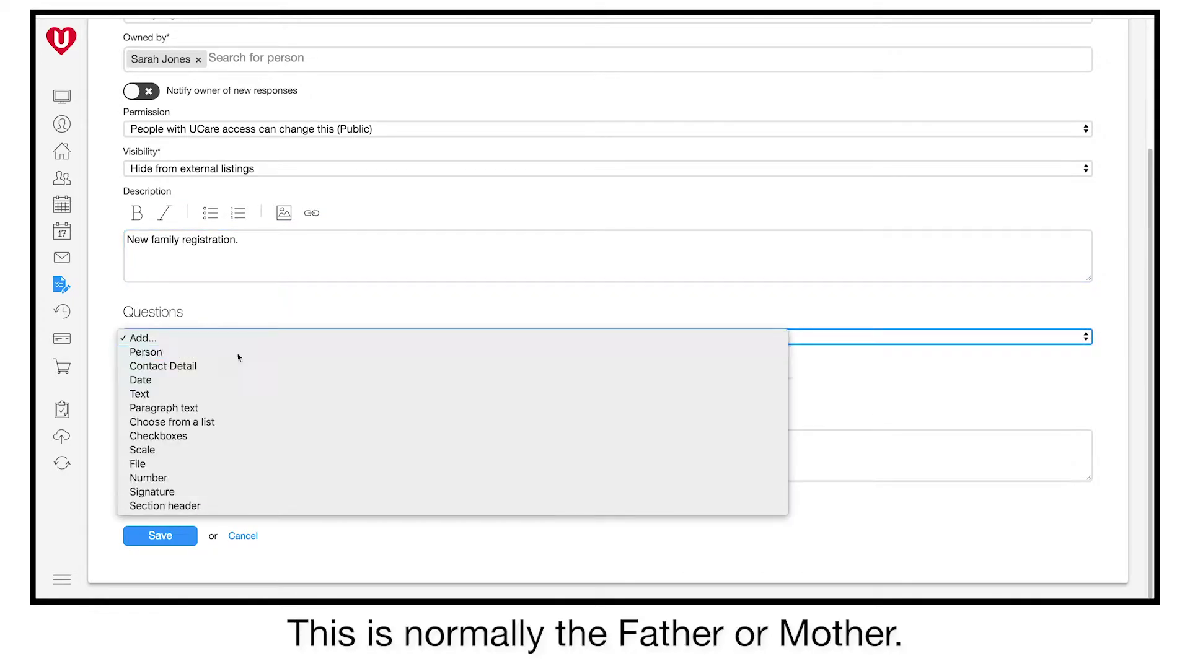
pyautogui.click(239, 354)
pyautogui.scroll(-6, 244, 374)
pyautogui.click(291, 198)
pyautogui.write('Primat')
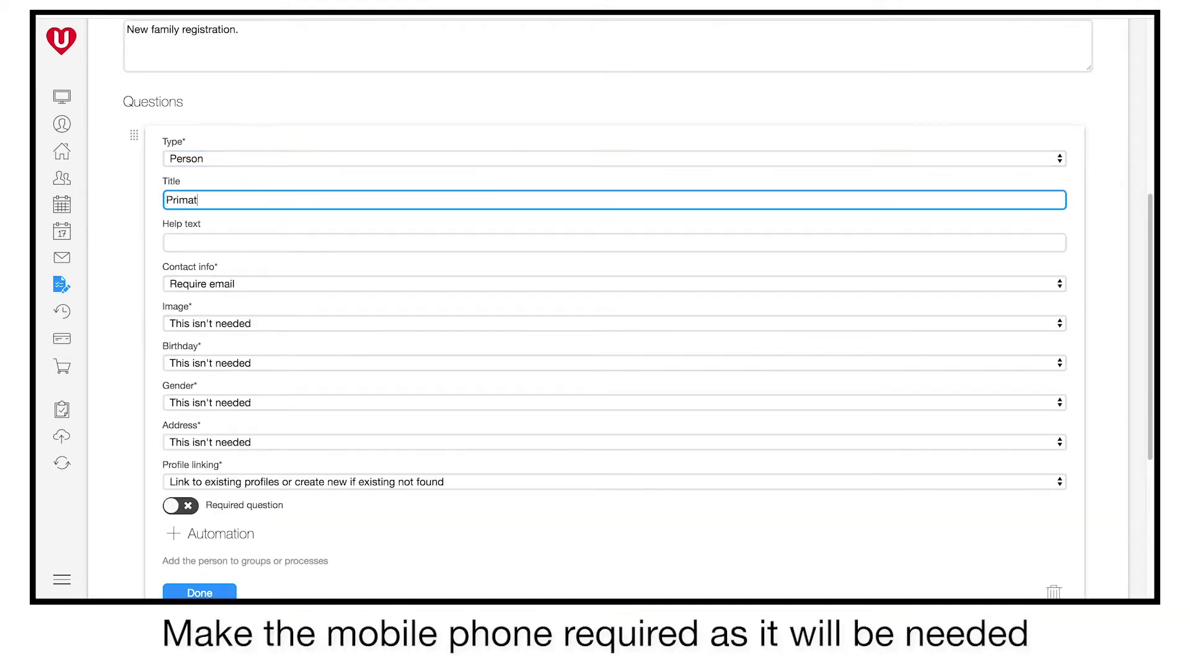
pyautogui.press('BackSpace')
pyautogui.write('ry Contact')
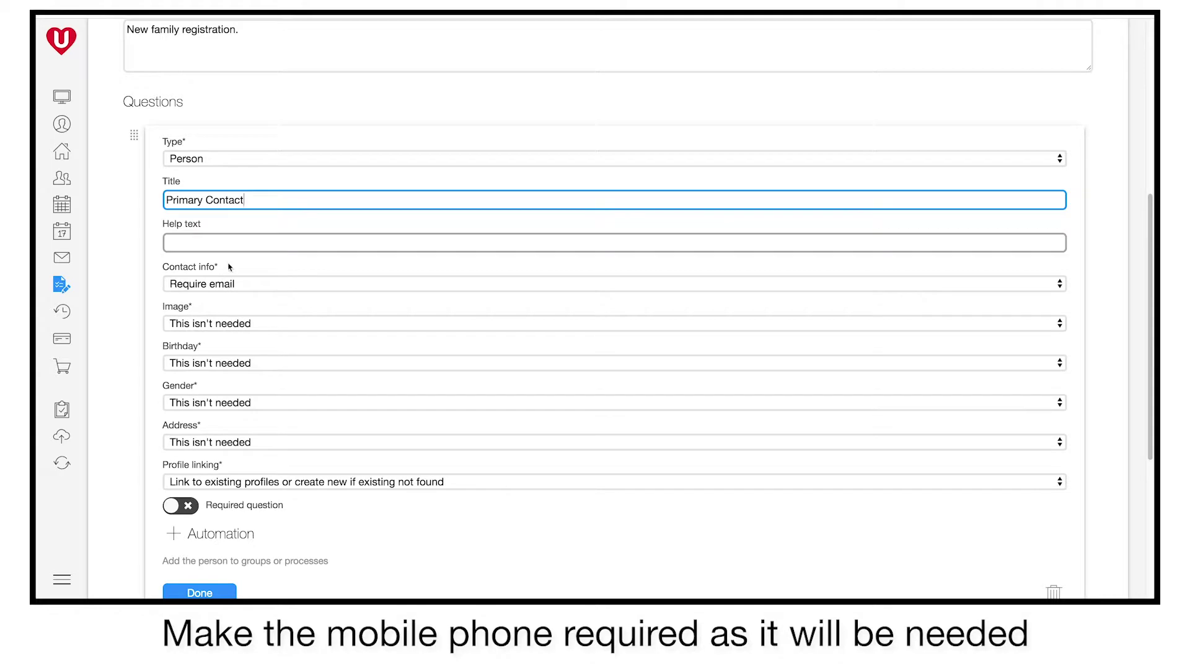
pyautogui.click(230, 285)
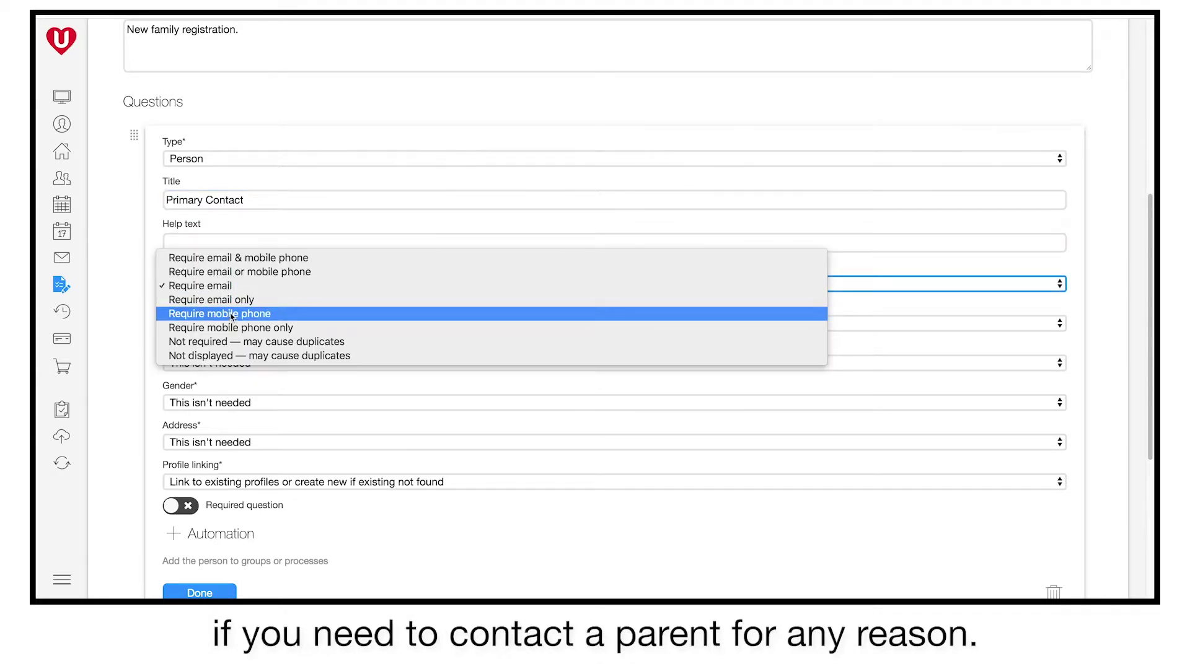
pyautogui.click(231, 314)
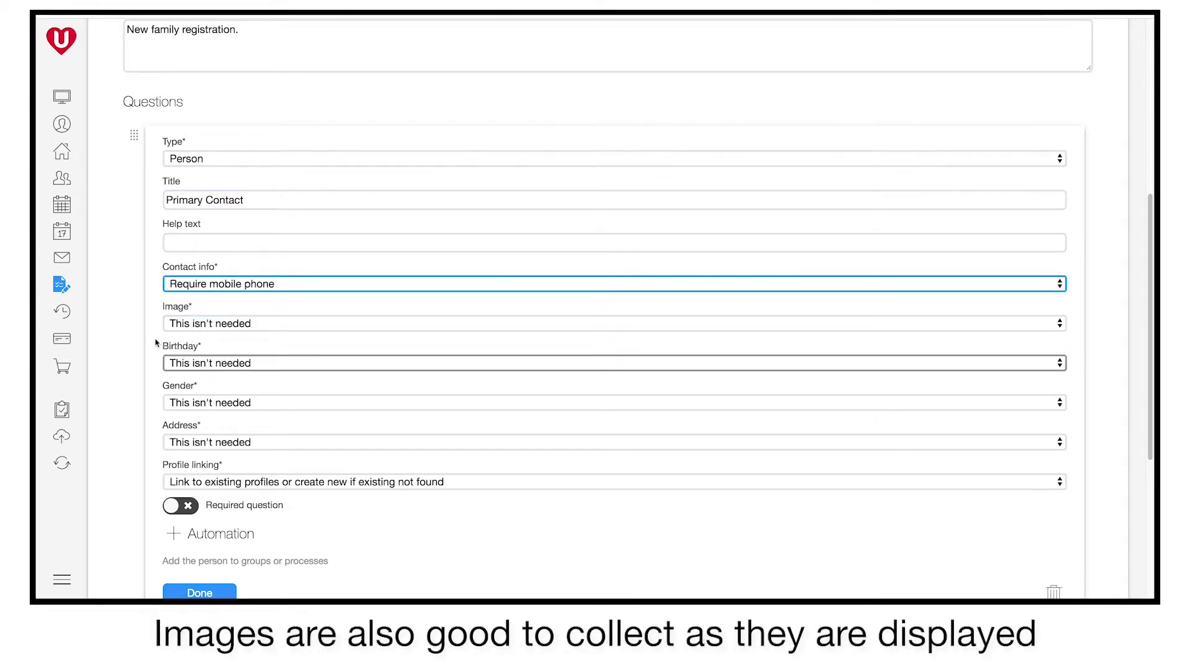
# Make the contact's image, birthday, gender and address optional
pyautogui.scroll(-1, 157, 343)
pyautogui.click(239, 313)
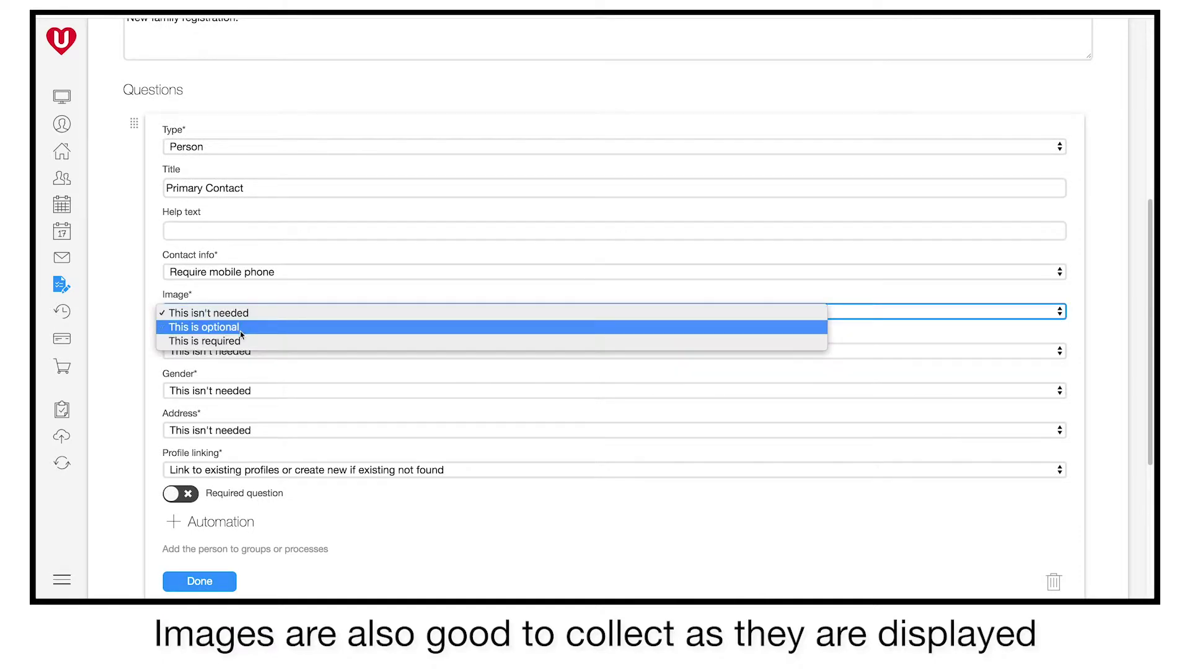
pyautogui.click(238, 328)
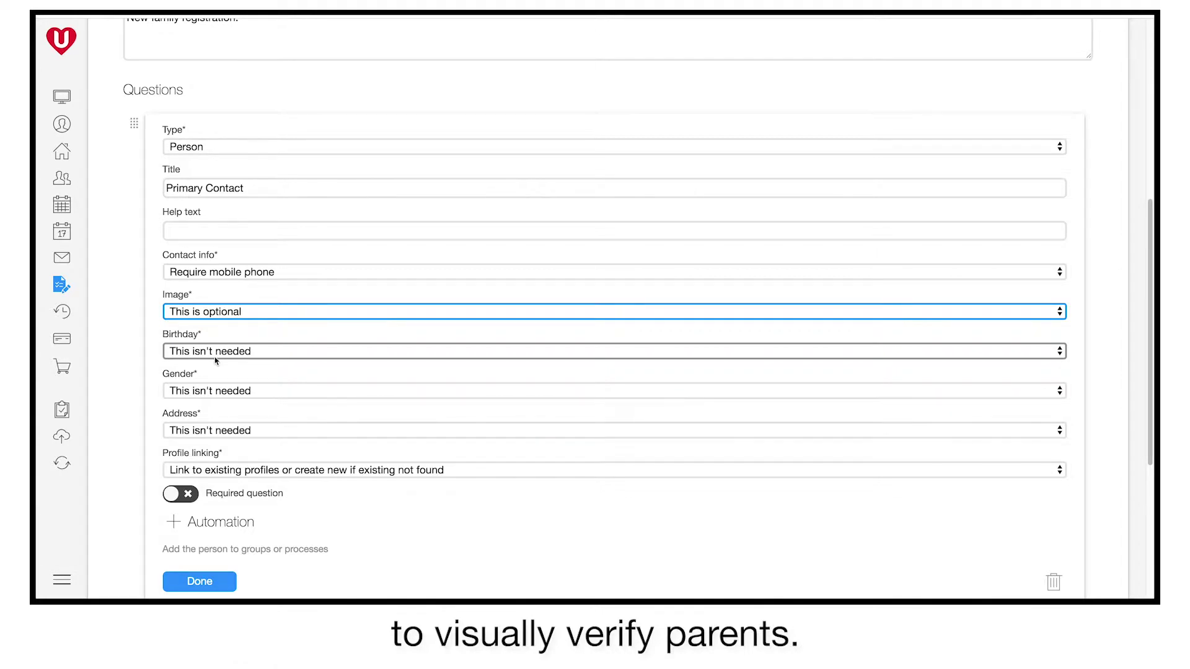
pyautogui.scroll(-5, 215, 360)
pyautogui.click(269, 200)
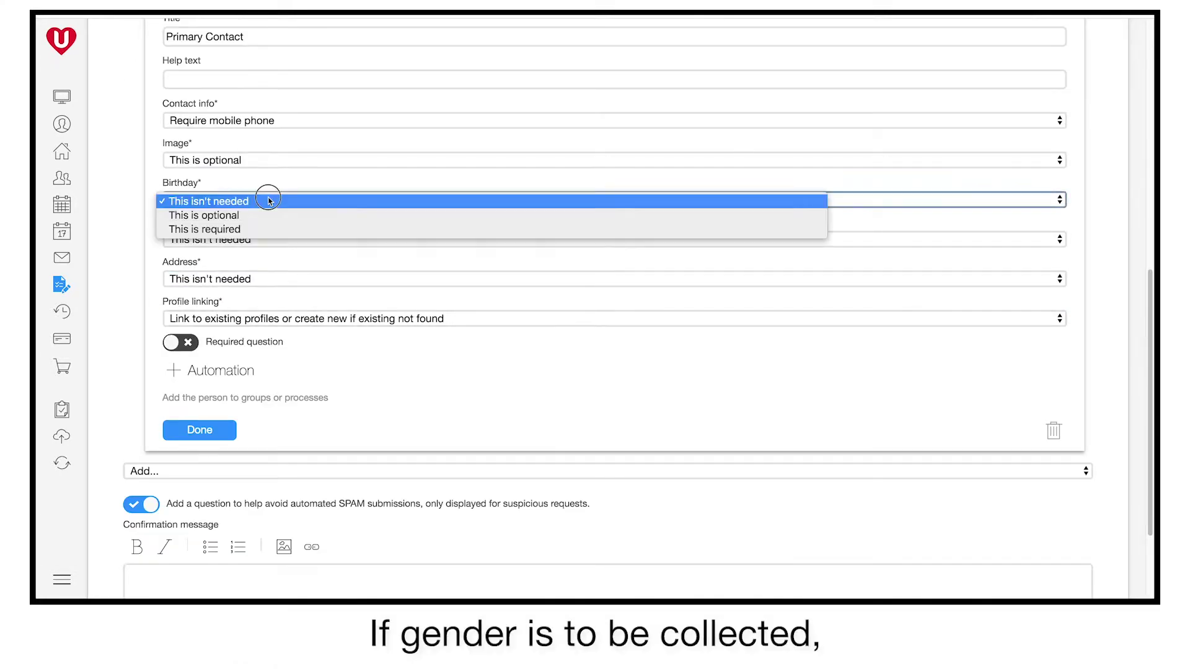
pyautogui.click(329, 214)
pyautogui.click(256, 240)
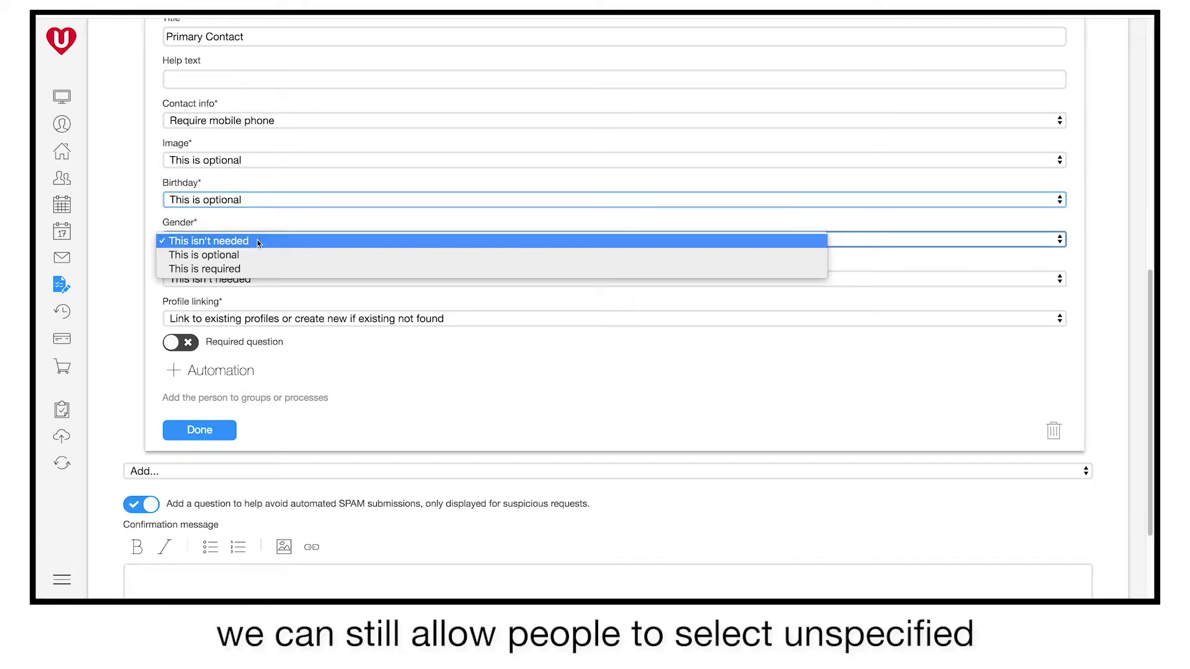
pyautogui.click(257, 255)
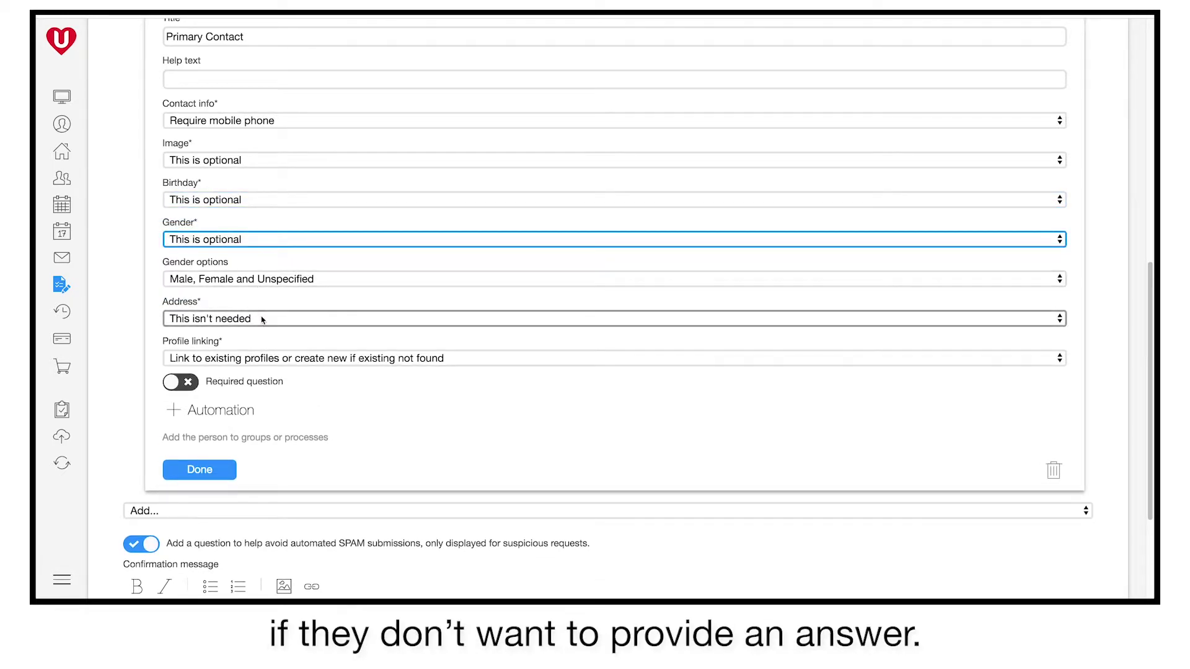
pyautogui.click(262, 319)
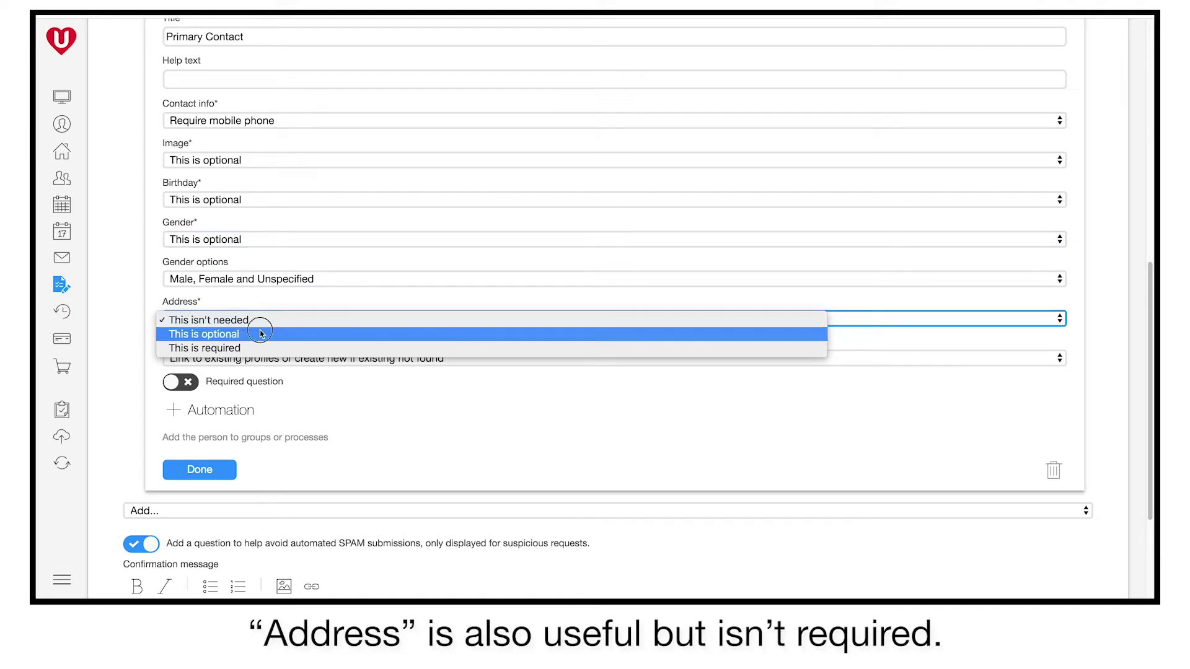
pyautogui.click(260, 333)
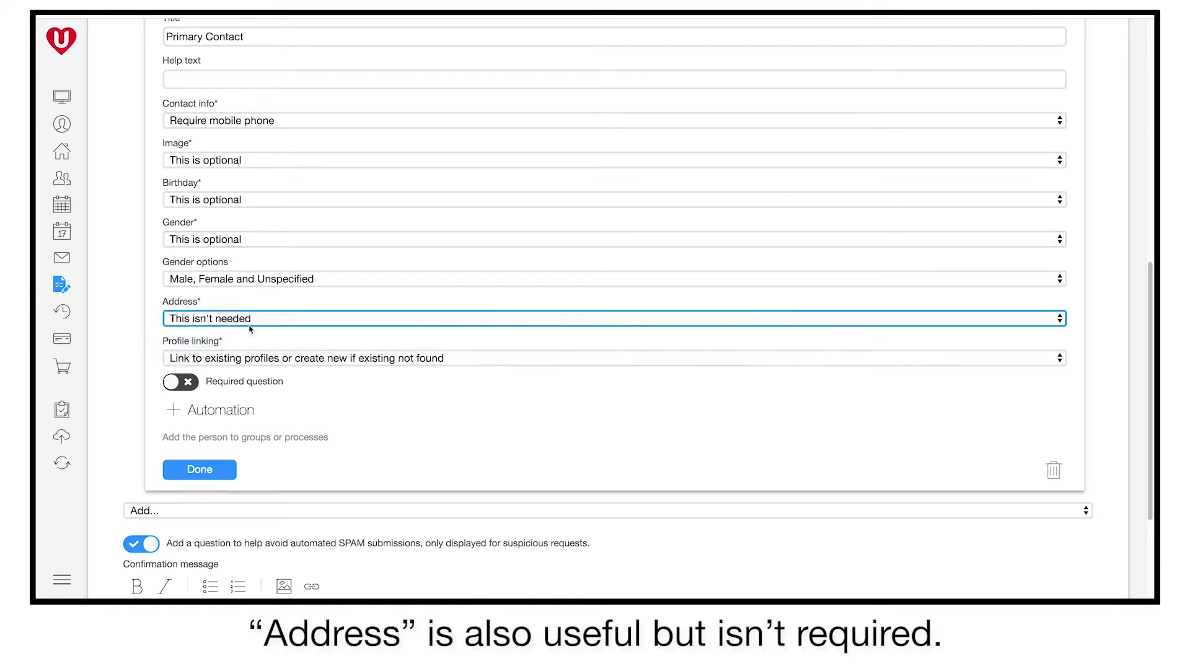
# Keep profile linking or creation unchanged and make the Primary Contact question required
pyautogui.click(212, 356)
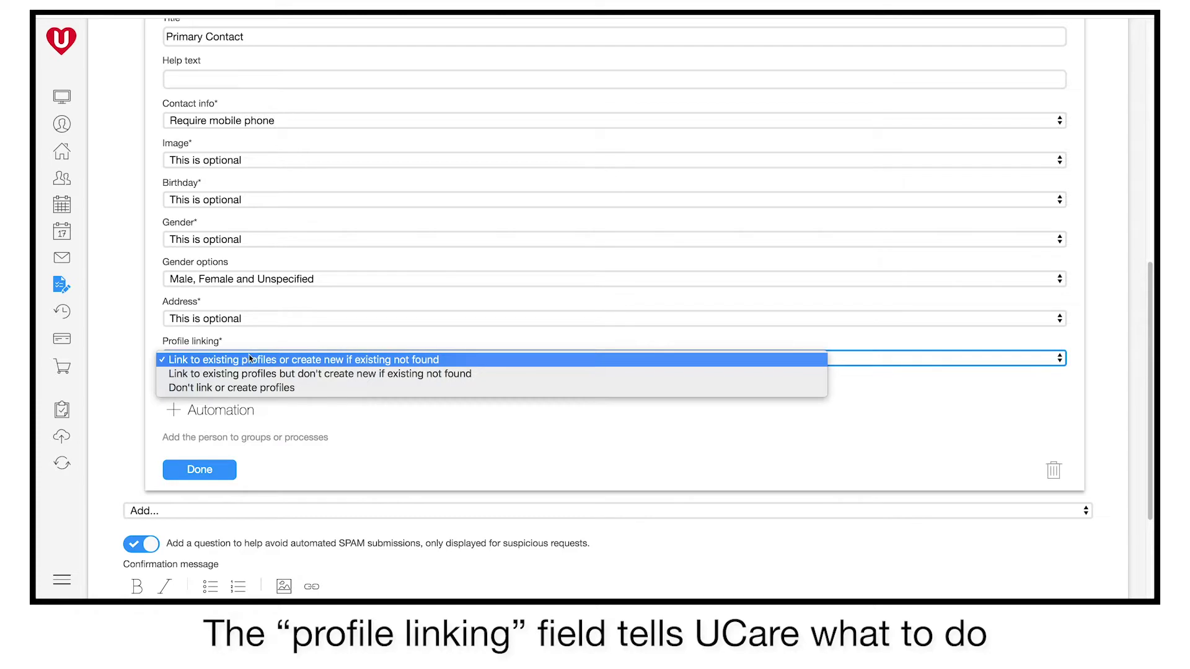
pyautogui.click(249, 360)
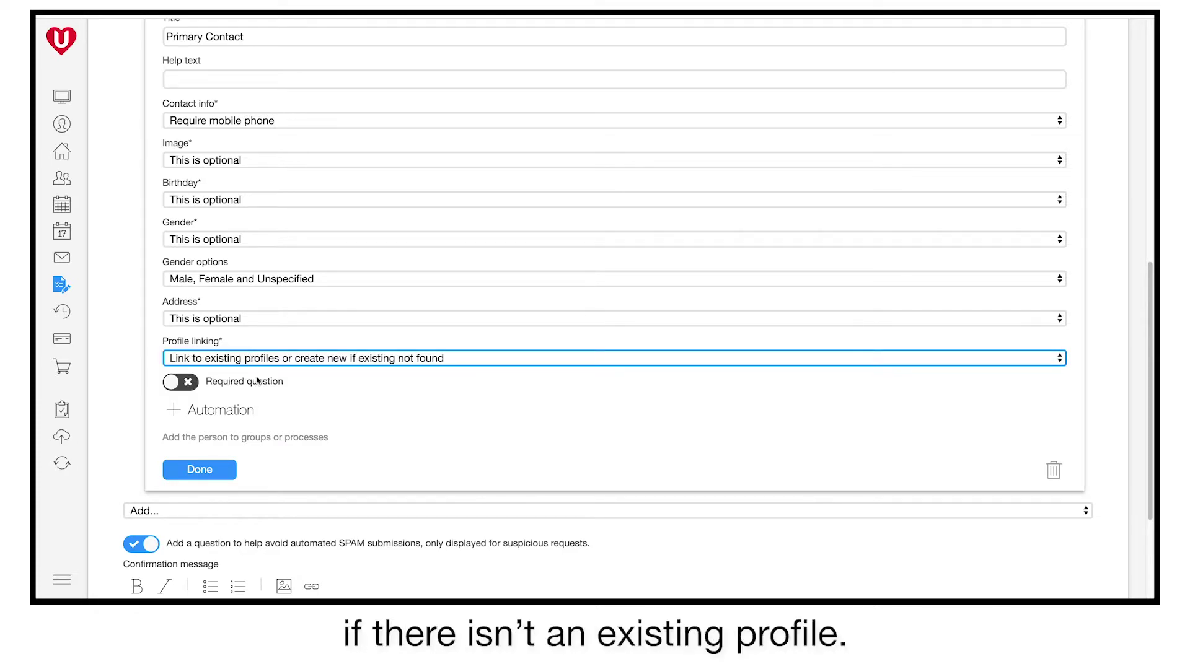
pyautogui.click(251, 384)
pyautogui.click(250, 383)
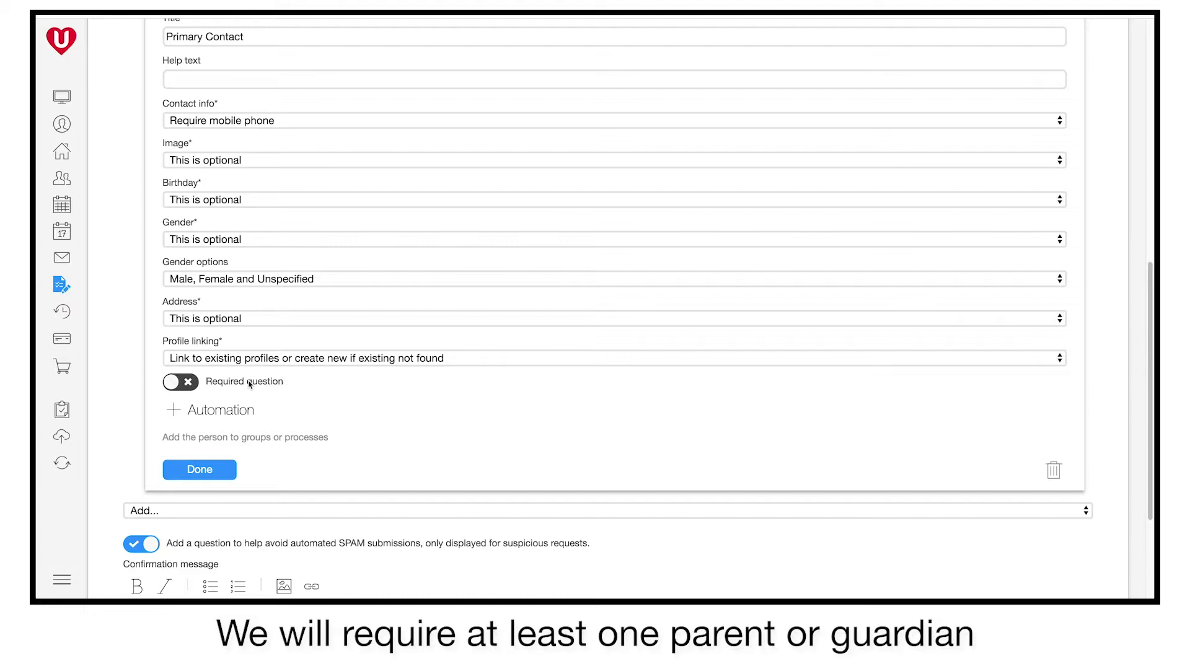
pyautogui.click(250, 383)
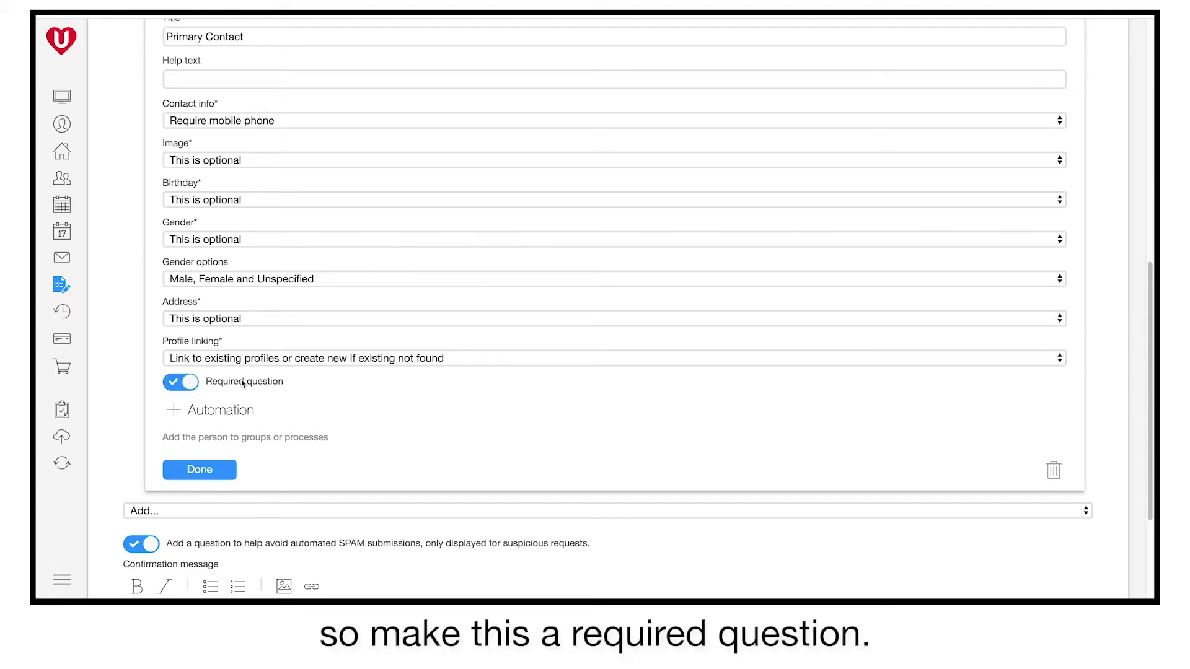
# Add an automation putting the Primary Contact into the Kids:New Family process, found by searching 'New'
pyautogui.scroll(-5, 242, 384)
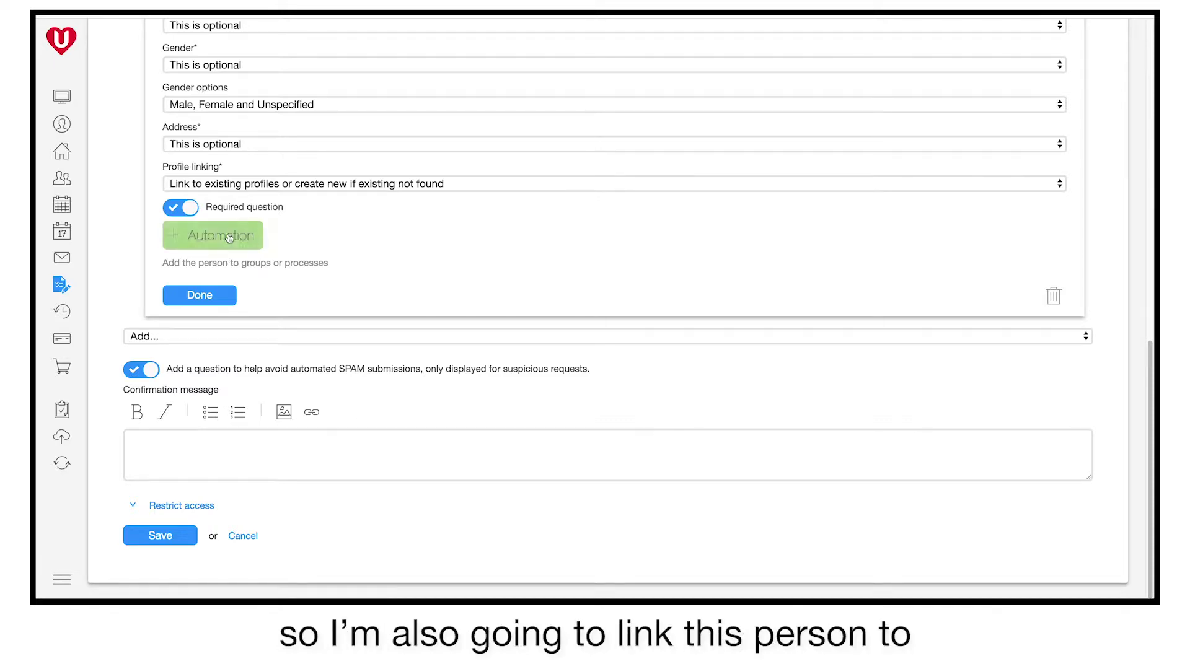
pyautogui.click(229, 240)
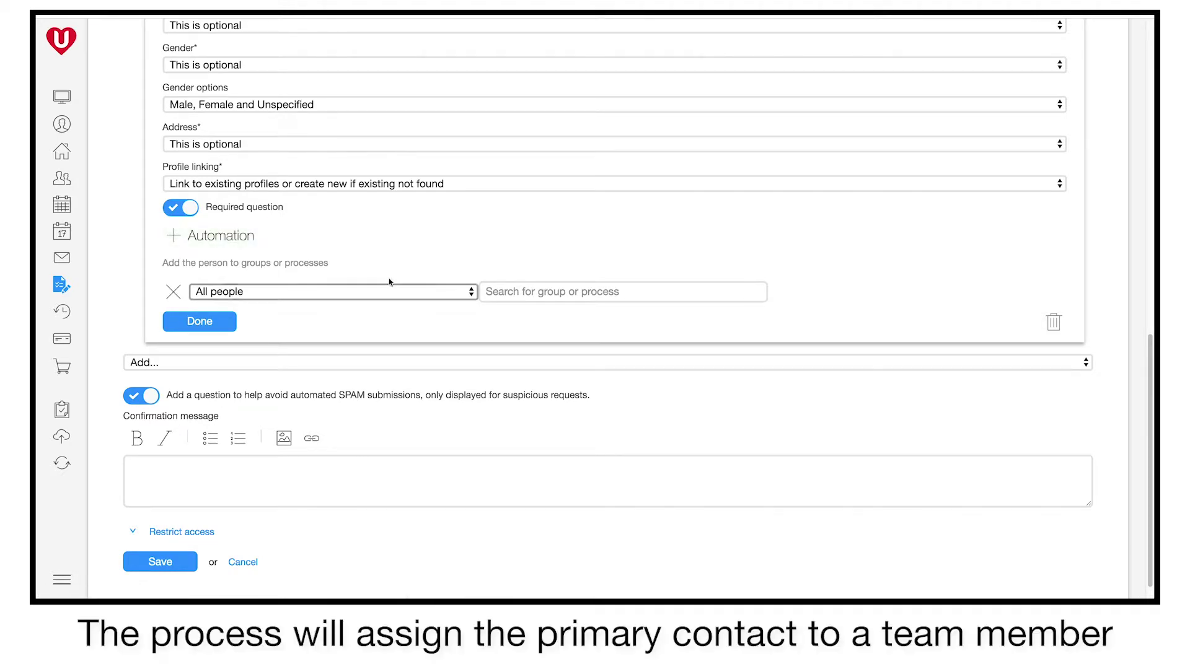
pyautogui.click(537, 292)
pyautogui.write('New')
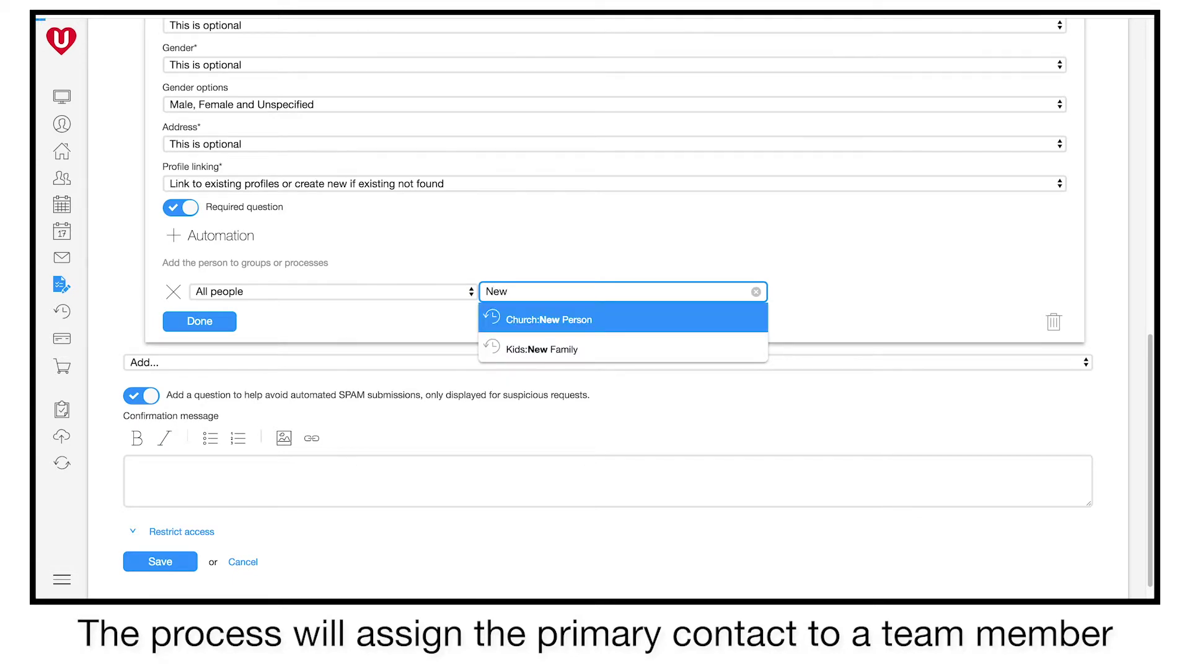
pyautogui.click(603, 349)
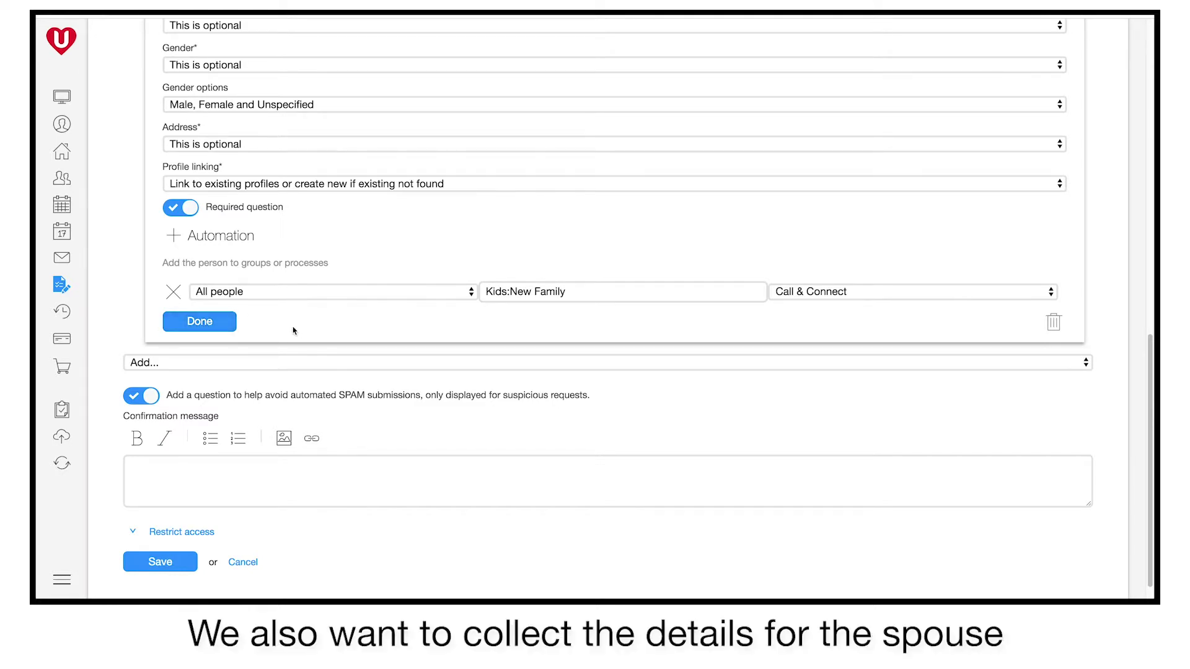
# Finish the Primary Contact question and add a Related person question titled 'Spouse'
pyautogui.click(220, 327)
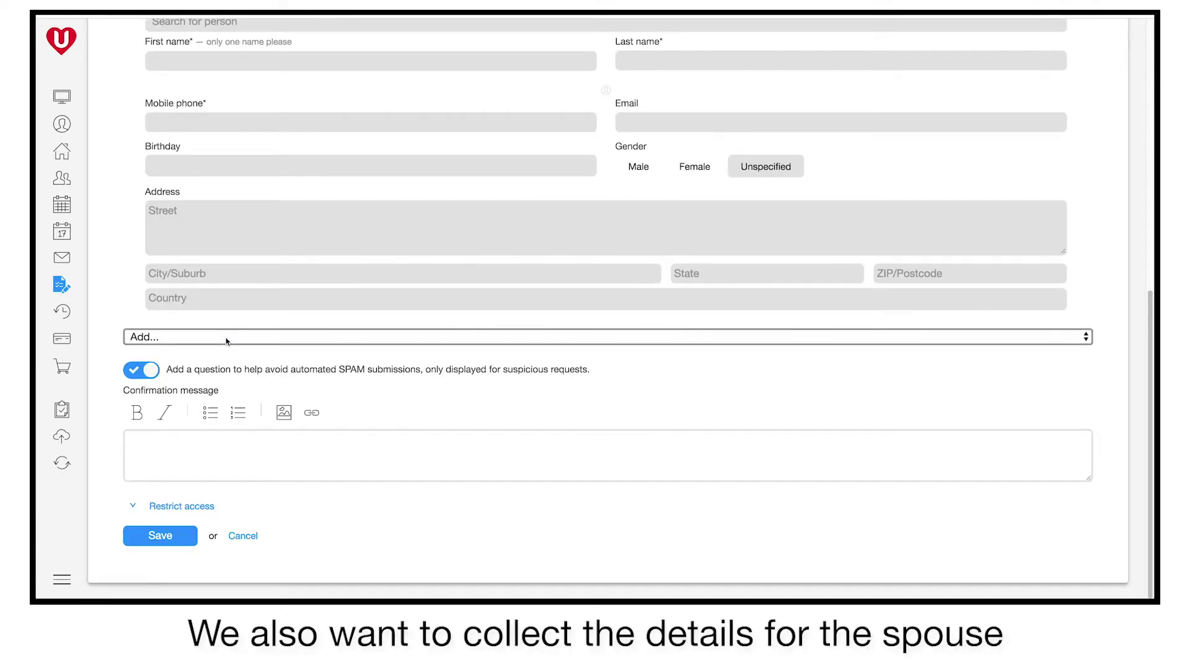
pyautogui.click(226, 337)
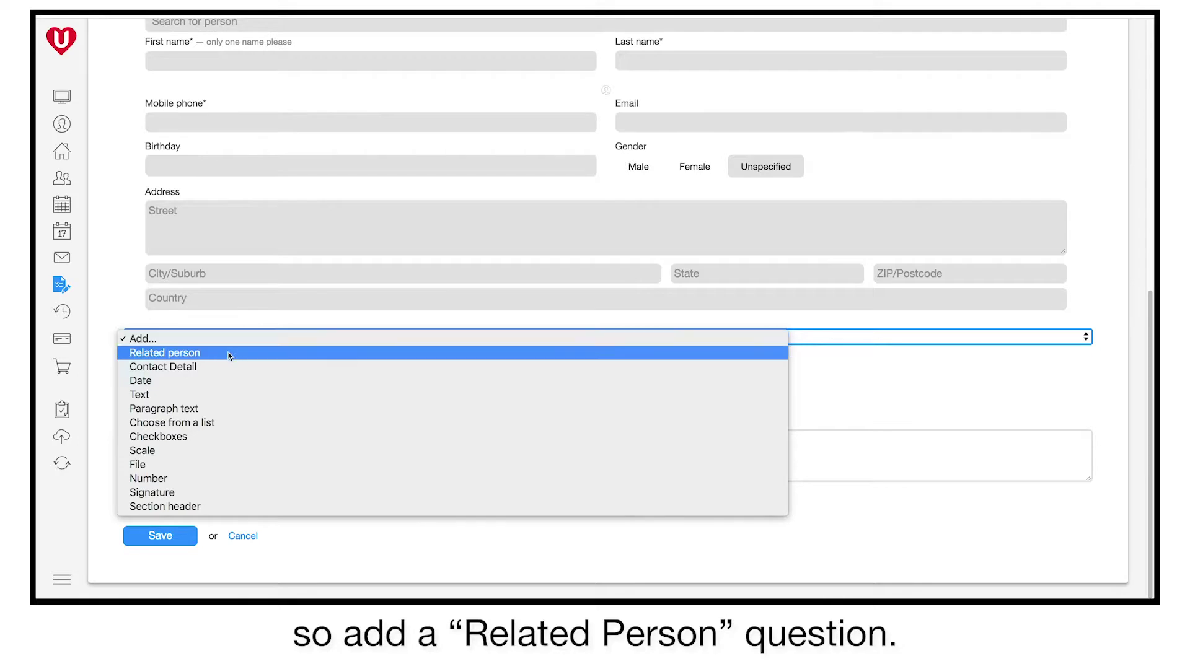
pyautogui.click(225, 353)
pyautogui.click(239, 202)
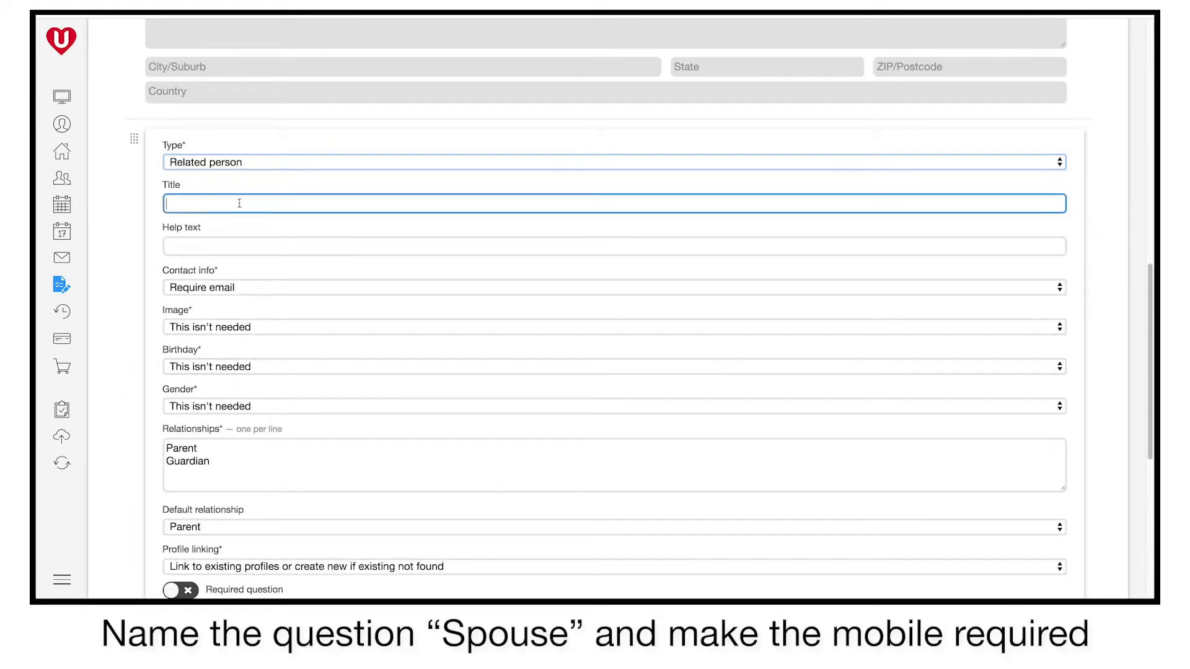
pyautogui.write('Spouse')
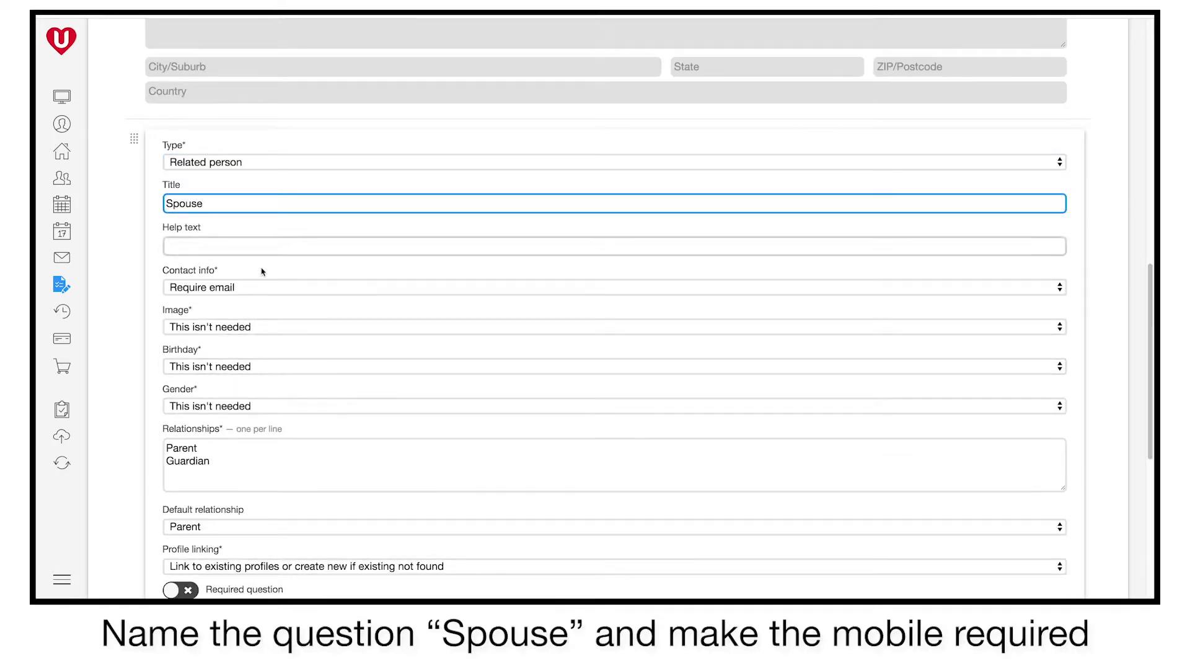
# Require the spouse's mobile phone, leave the photo off, and make birthday and gender optional
pyautogui.click(263, 289)
pyautogui.click(264, 318)
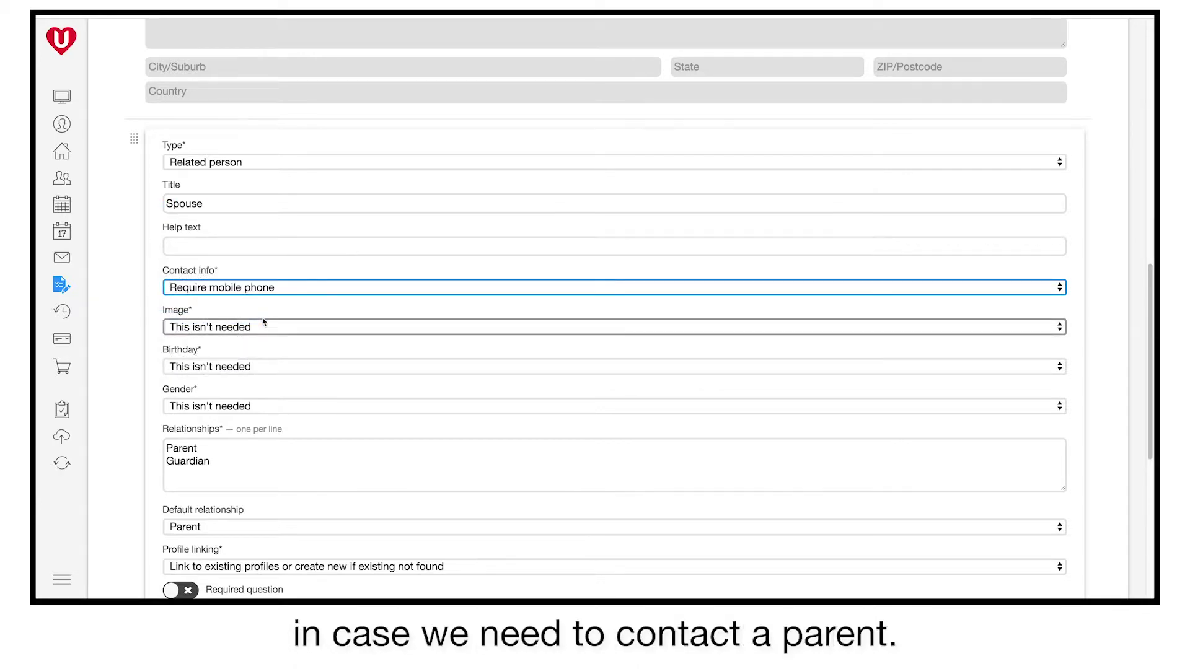
pyautogui.click(260, 329)
pyautogui.click(260, 329)
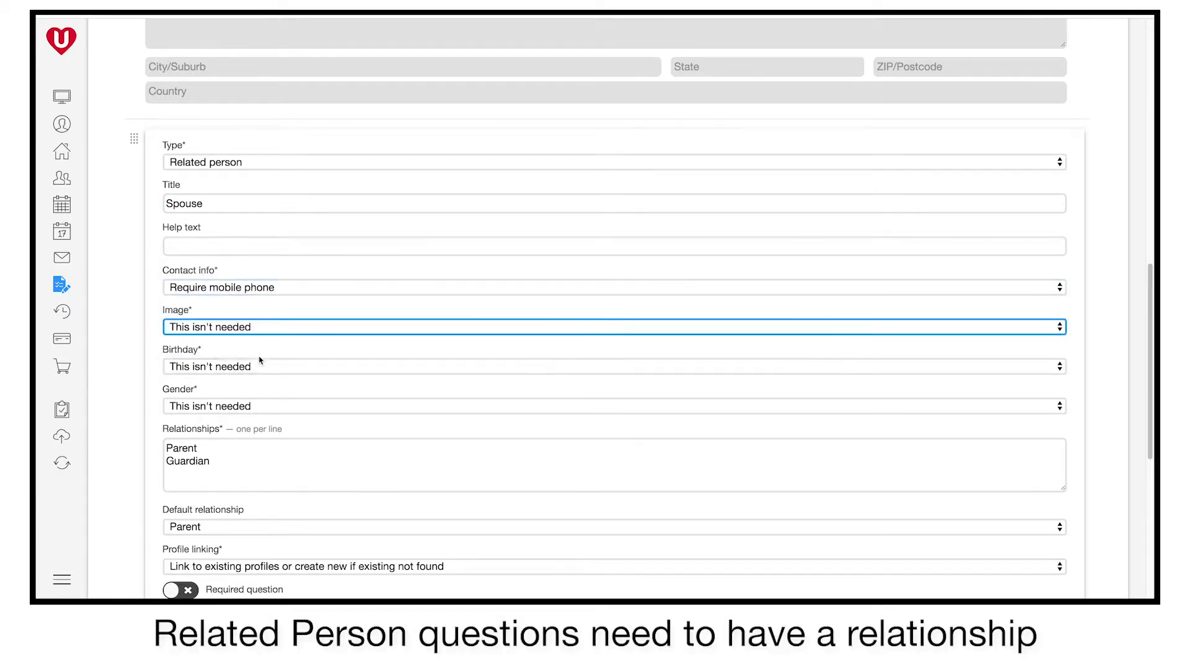
pyautogui.click(259, 368)
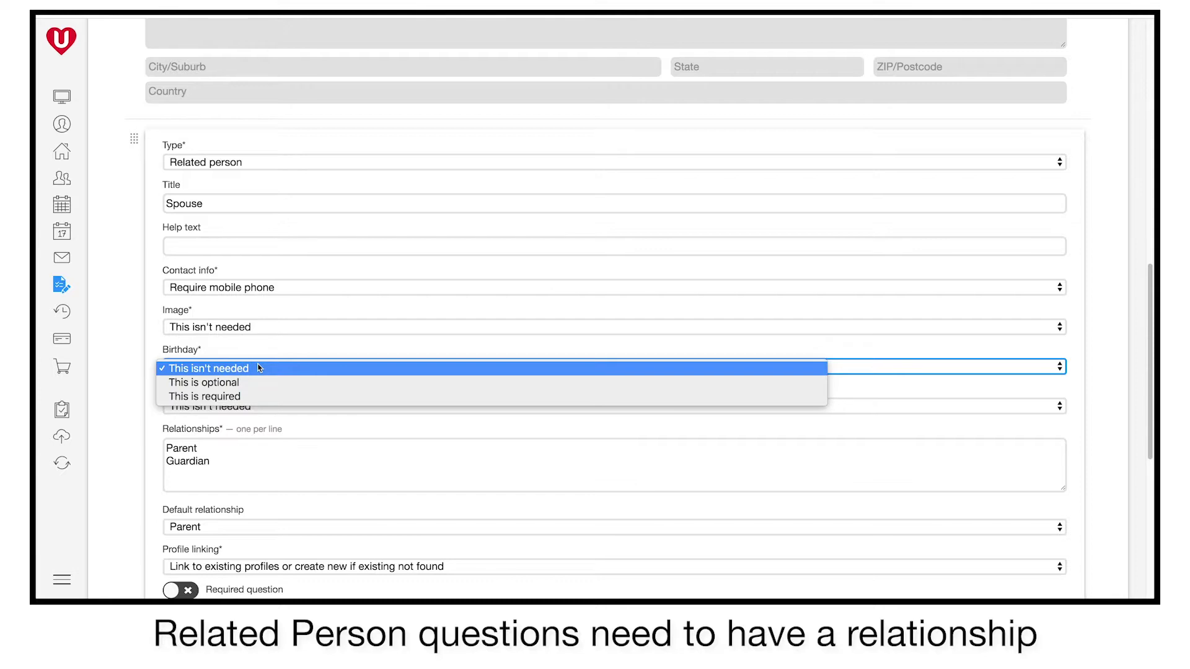
pyautogui.click(255, 381)
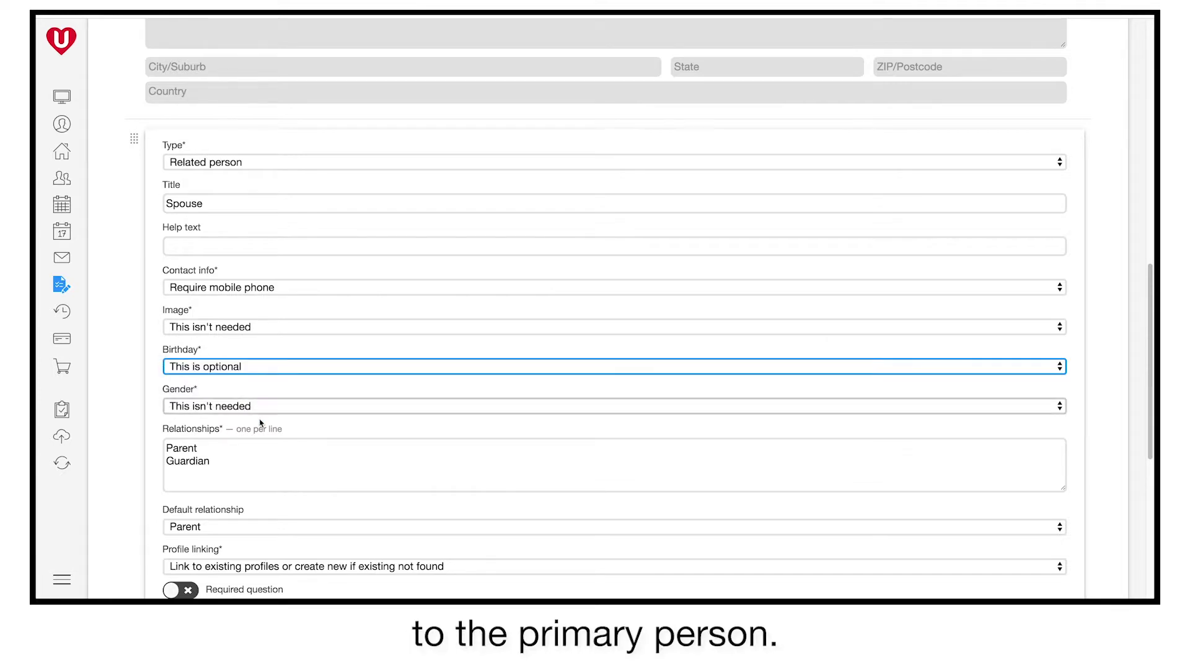
pyautogui.click(259, 407)
pyautogui.click(251, 417)
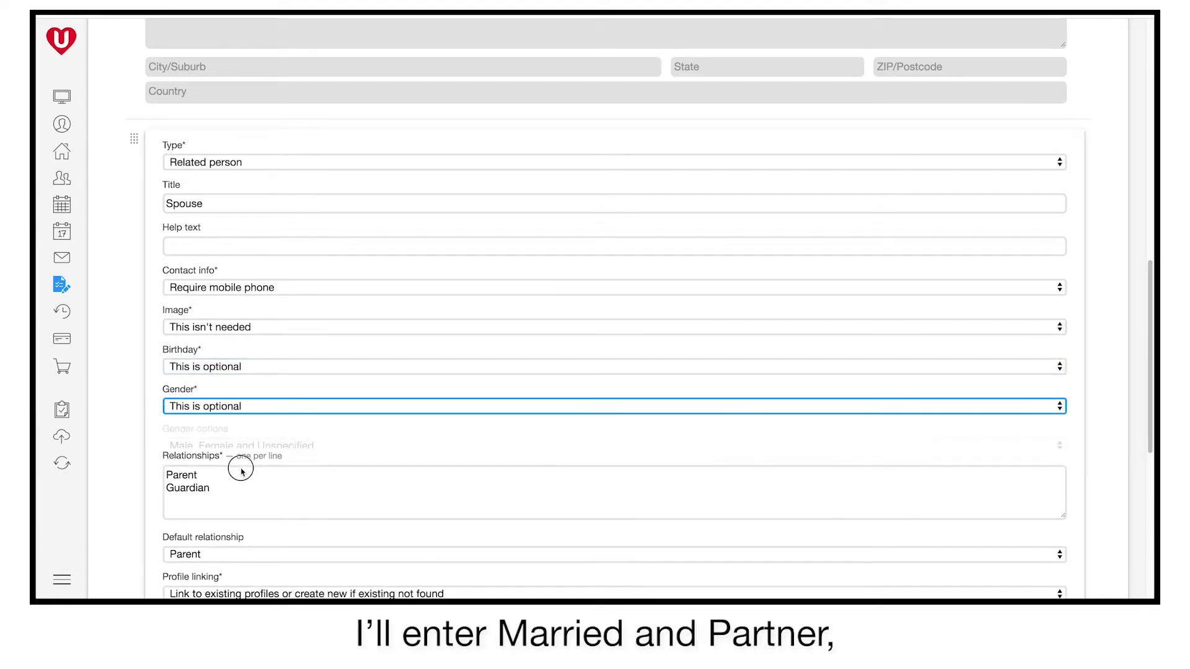
# Replace the Spouse relationships with Married and Partner
pyautogui.click(240, 471)
pyautogui.scroll(-3, 614, 310)
pyautogui.press('super+a')
pyautogui.write('Married')
pyautogui.press('Return')
pyautogui.write('Part')
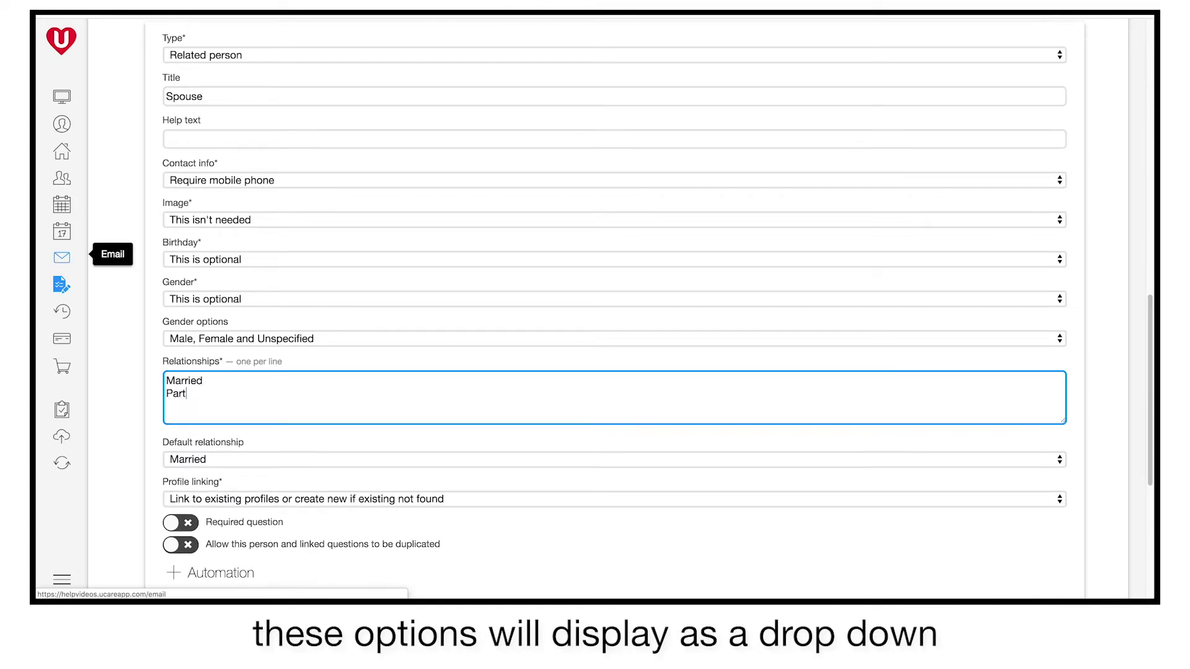
pyautogui.write('ner')
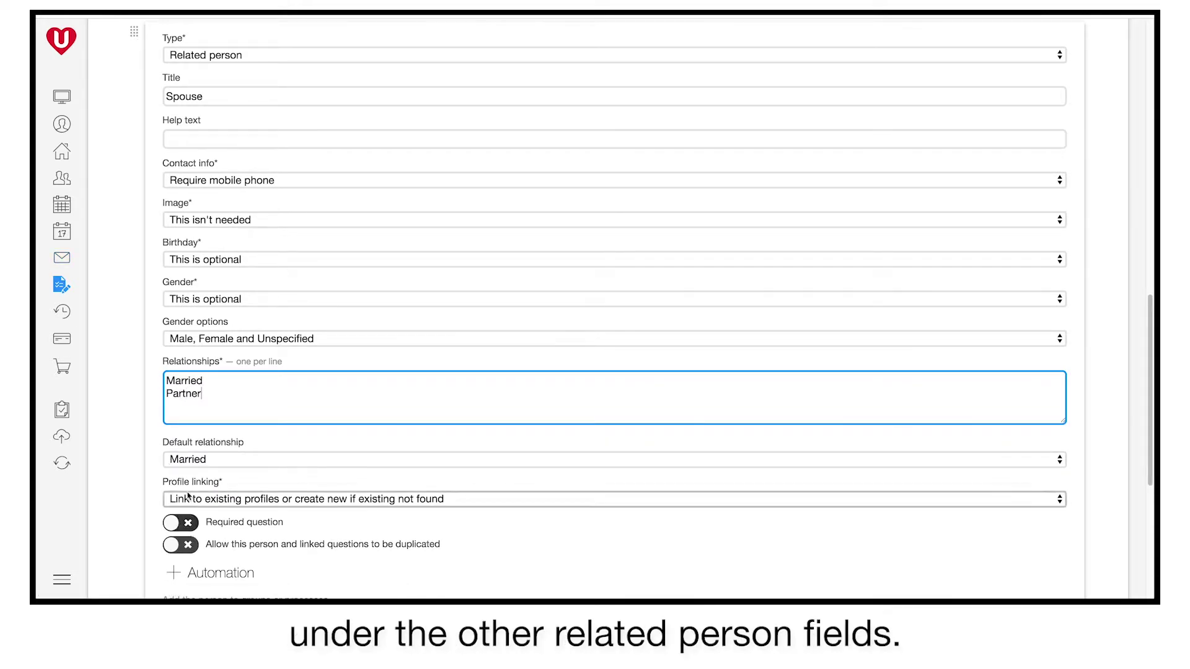
pyautogui.scroll(-5, 188, 496)
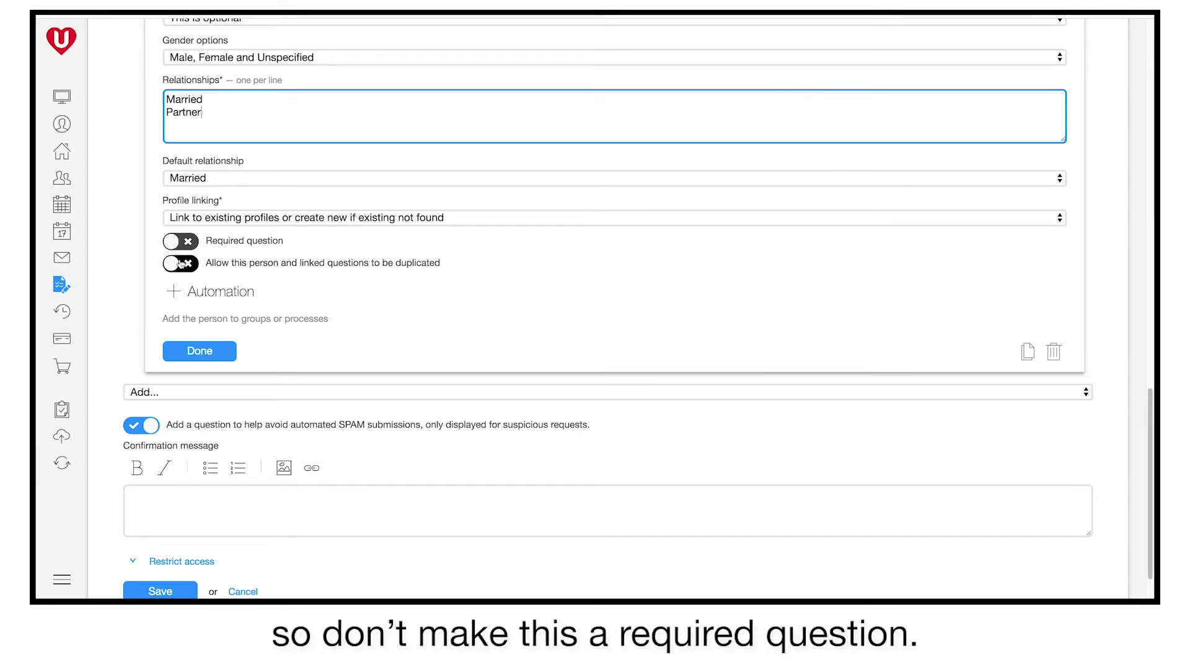
# Finish the Spouse question and add a new Paragraph text question
pyautogui.click(199, 352)
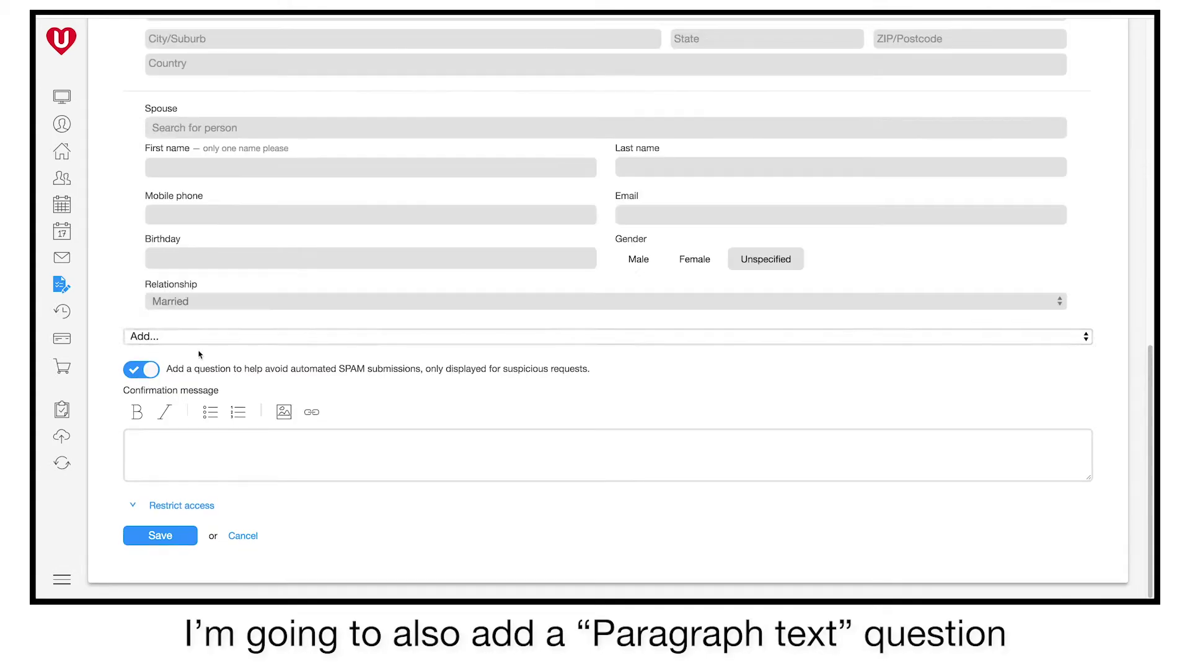
pyautogui.click(200, 337)
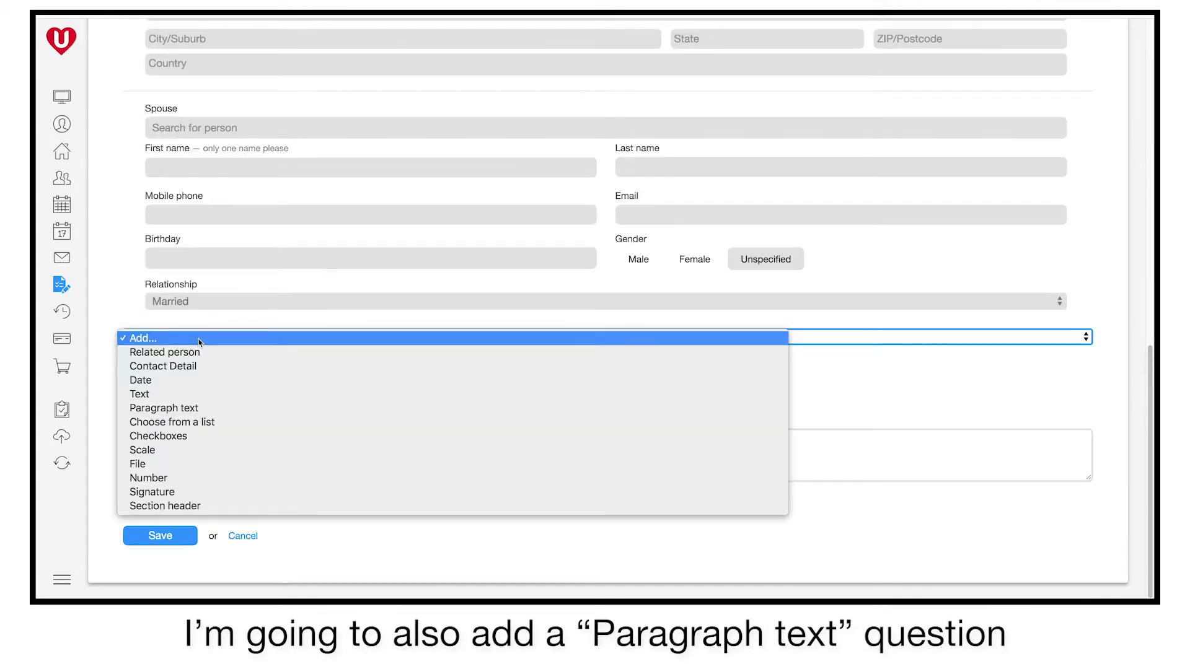
pyautogui.click(202, 408)
# Title the paragraph question 'Other notes?' and finish it
pyautogui.click(211, 353)
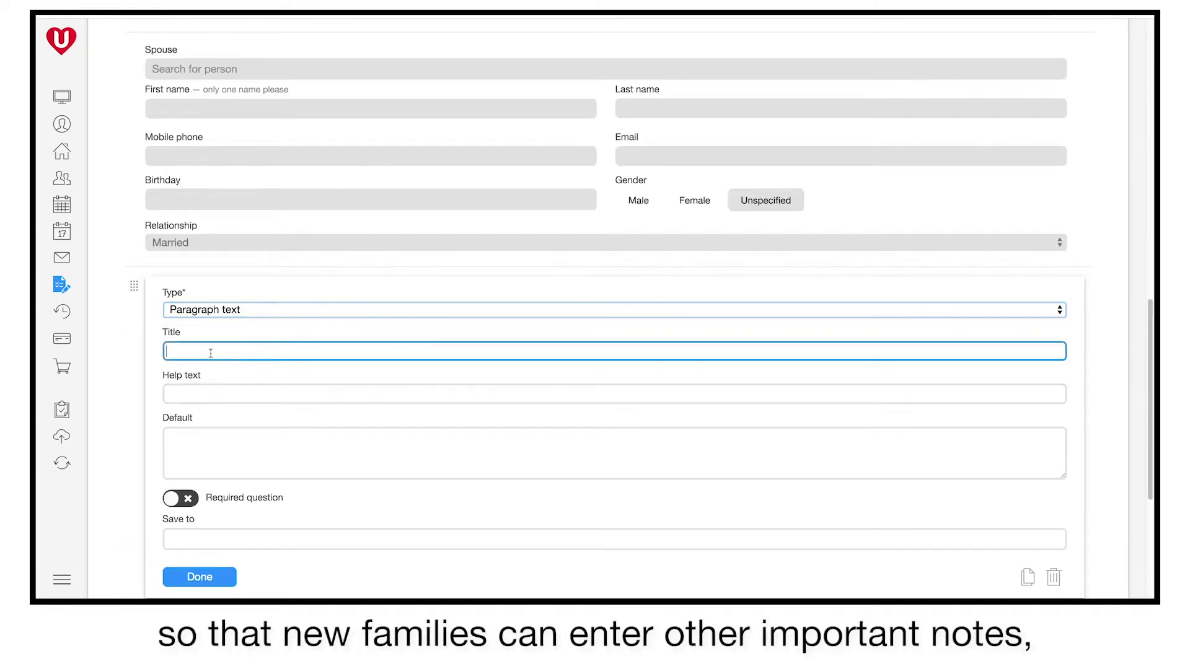
pyautogui.write('Other notes?')
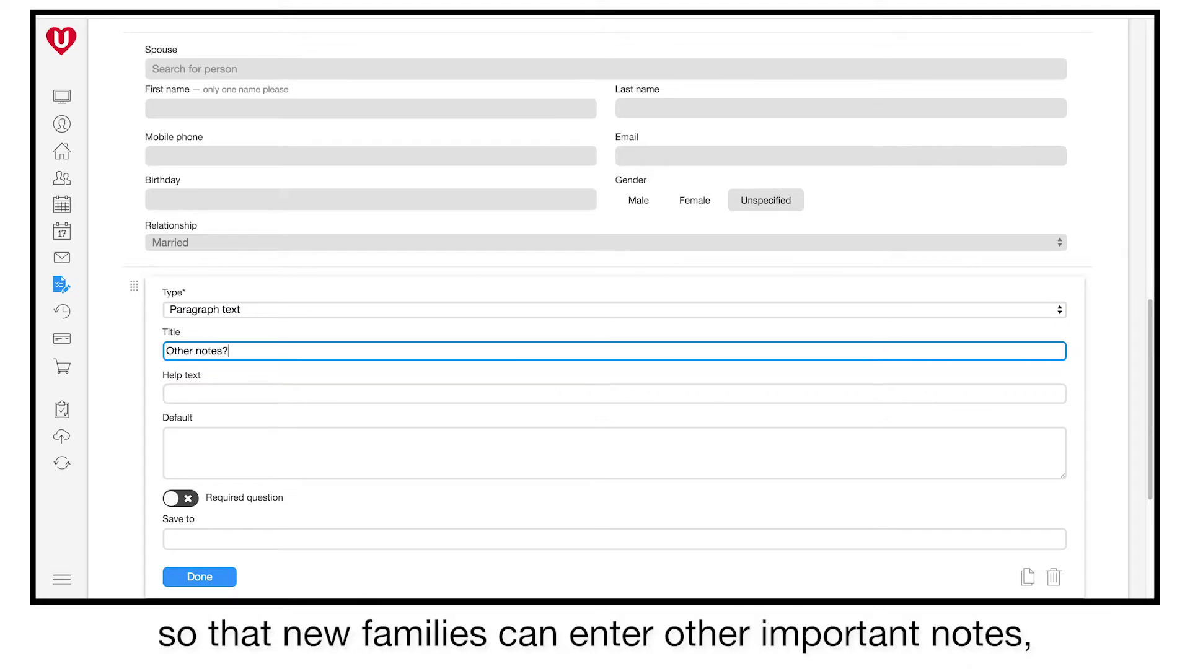
pyautogui.scroll(-3, 228, 421)
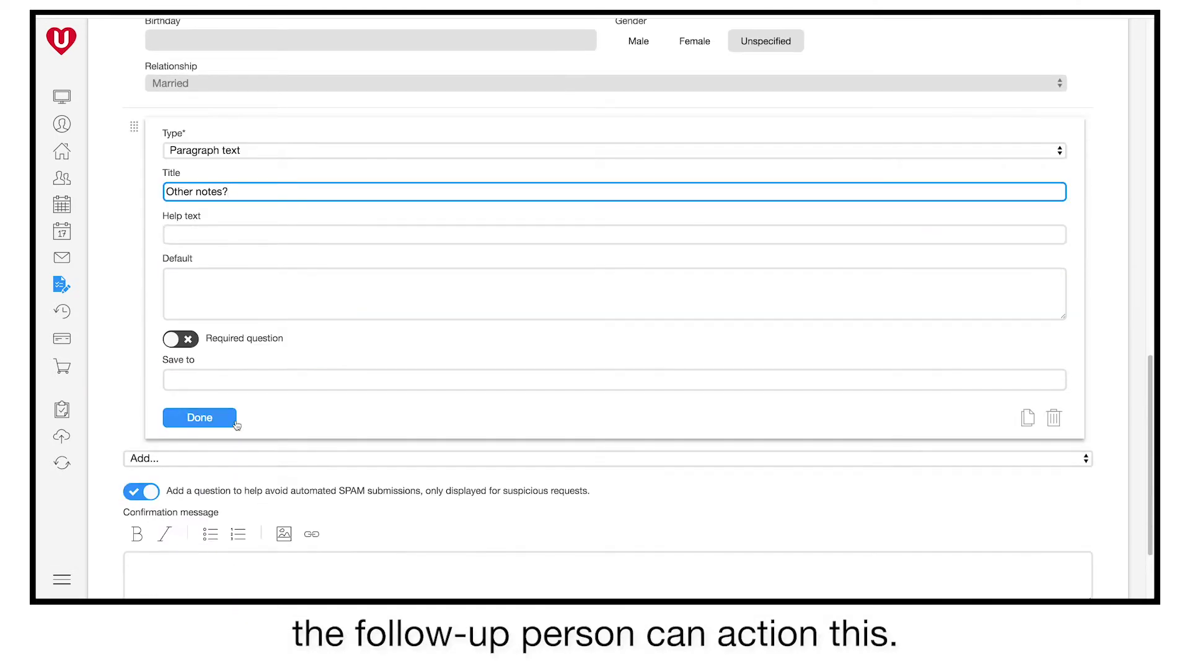
pyautogui.click(217, 415)
# Add a section header titled 'Children' and finish it
pyautogui.click(225, 340)
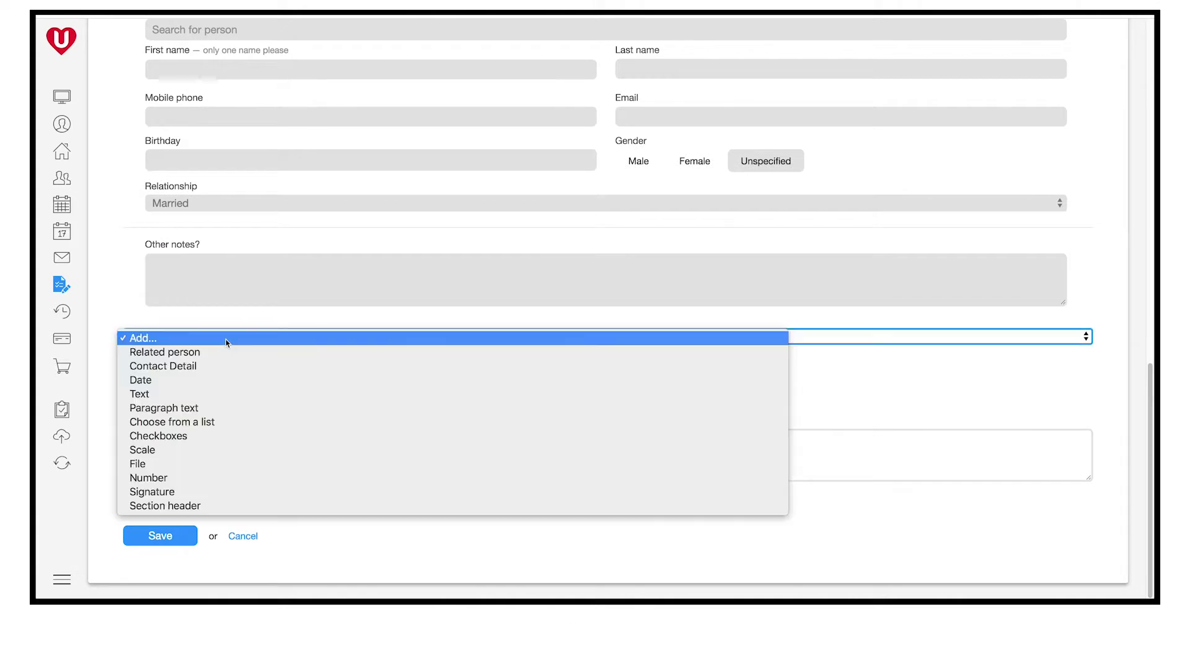
pyautogui.click(240, 506)
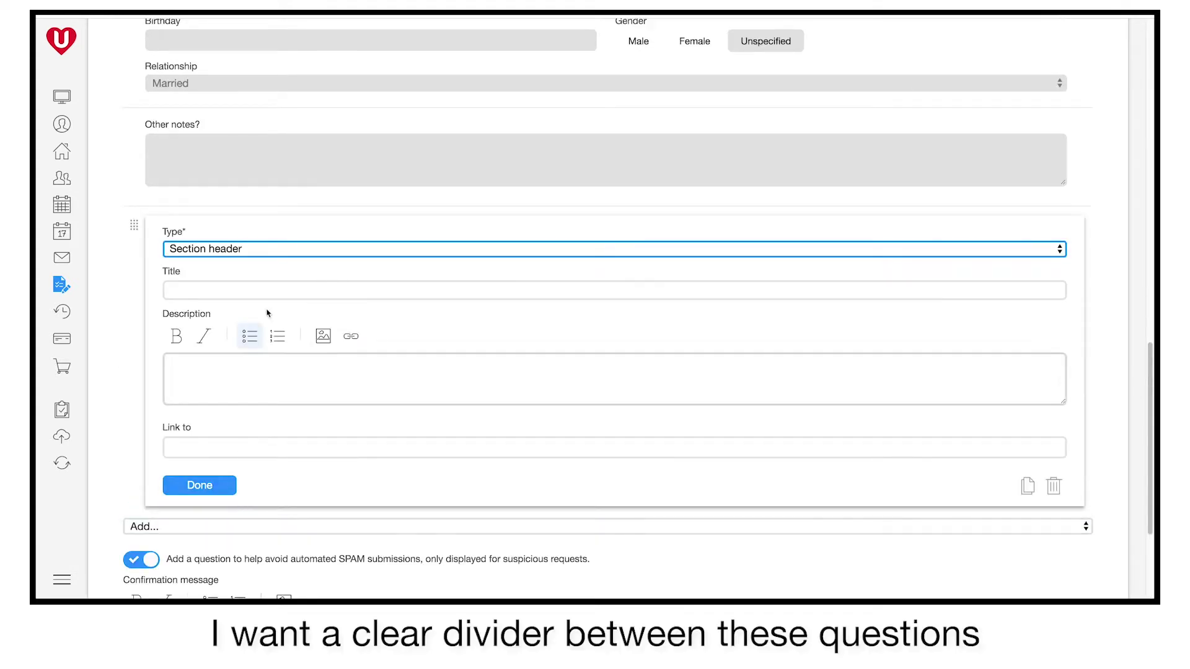
pyautogui.click(270, 290)
pyautogui.write('Children')
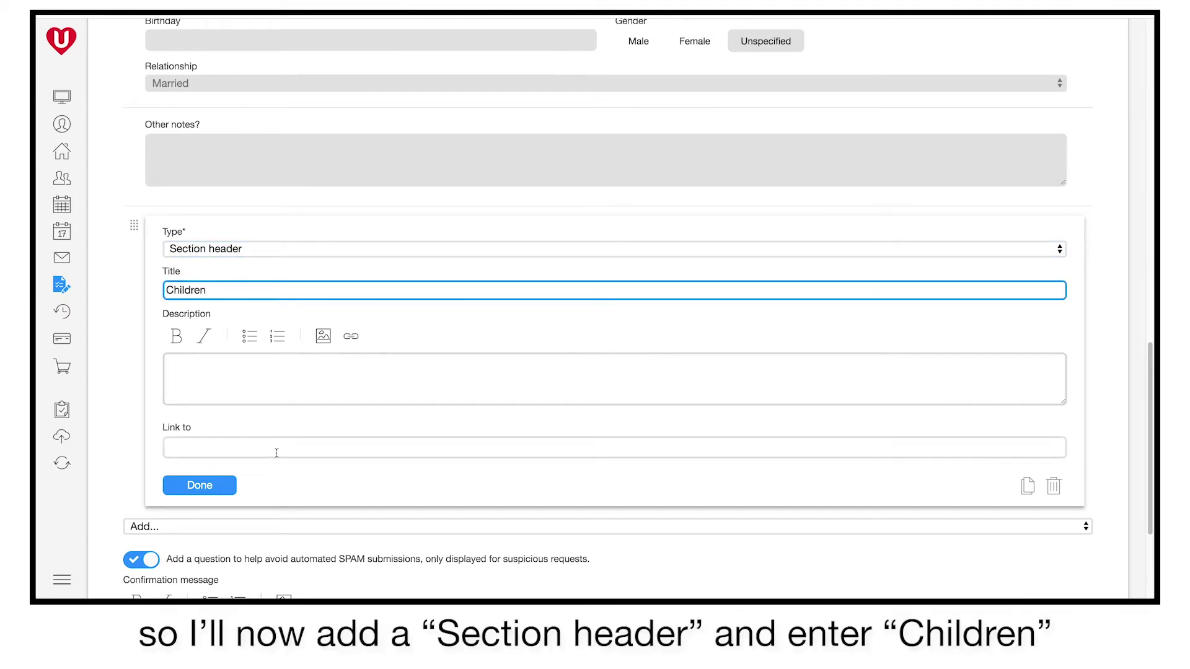
pyautogui.click(266, 374)
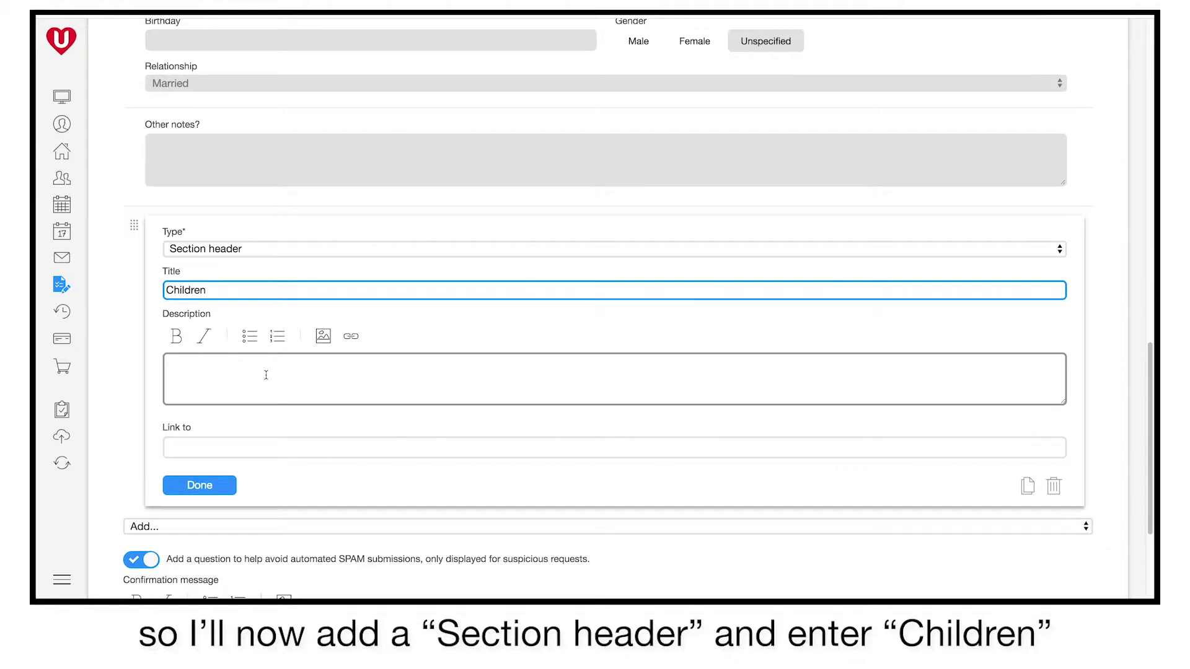
pyautogui.click(266, 375)
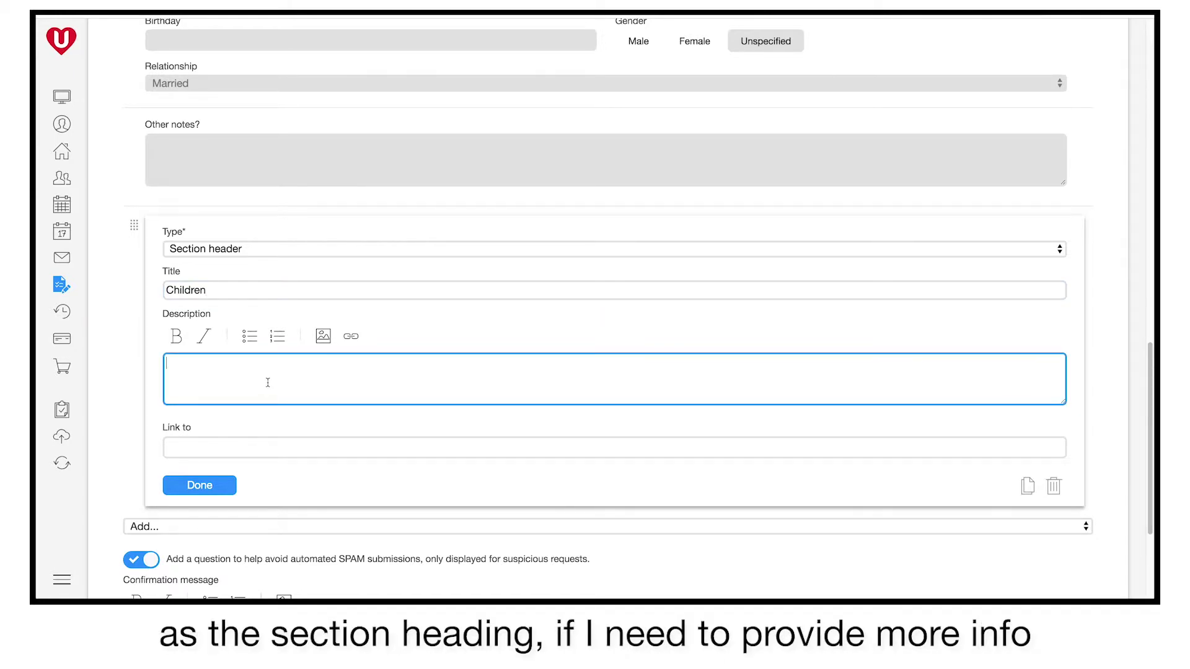
pyautogui.click(199, 486)
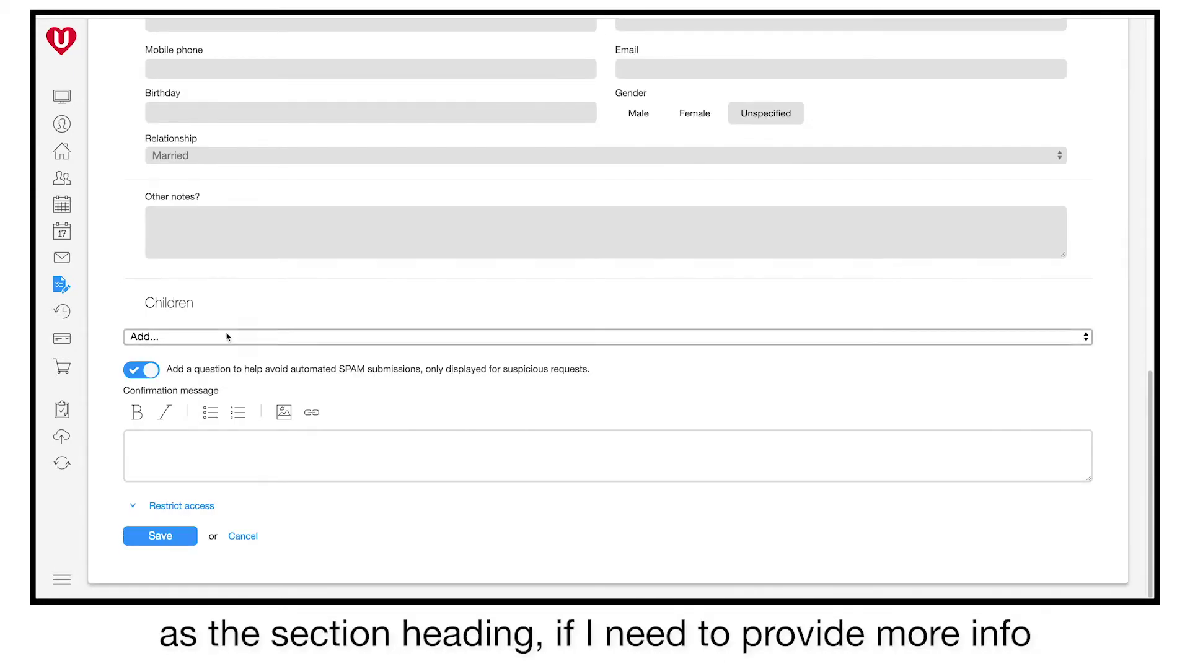
# Add another Related person question titled 'Child'
pyautogui.click(226, 339)
pyautogui.click(226, 352)
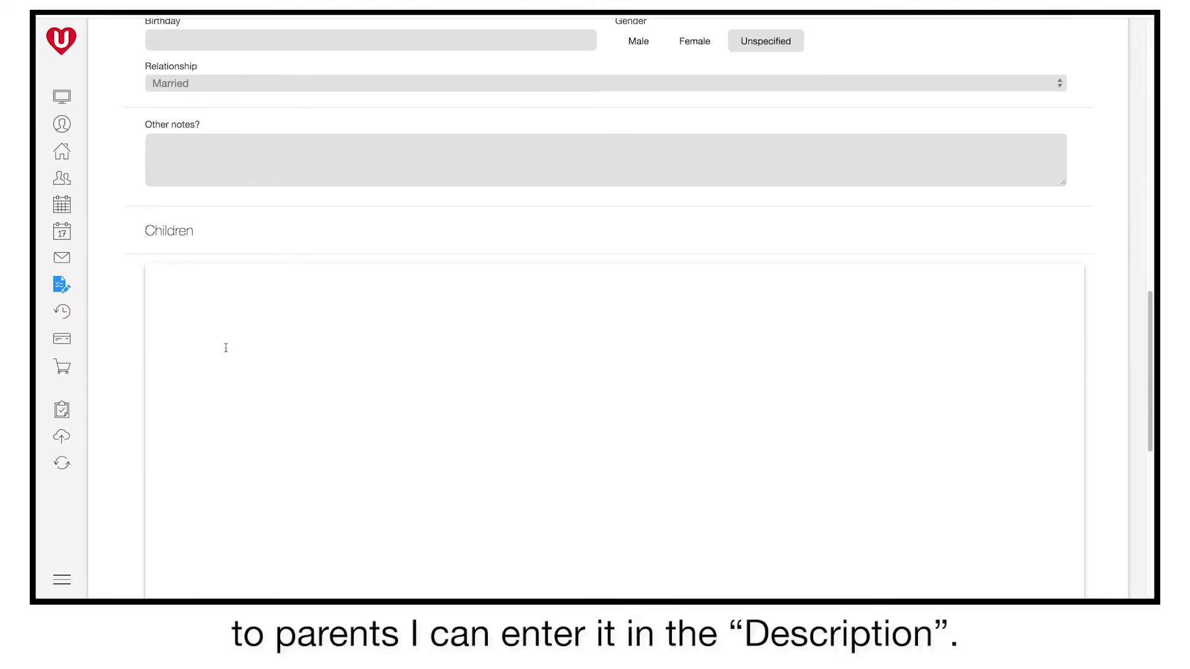
pyautogui.scroll(-2, 226, 356)
pyautogui.click(228, 246)
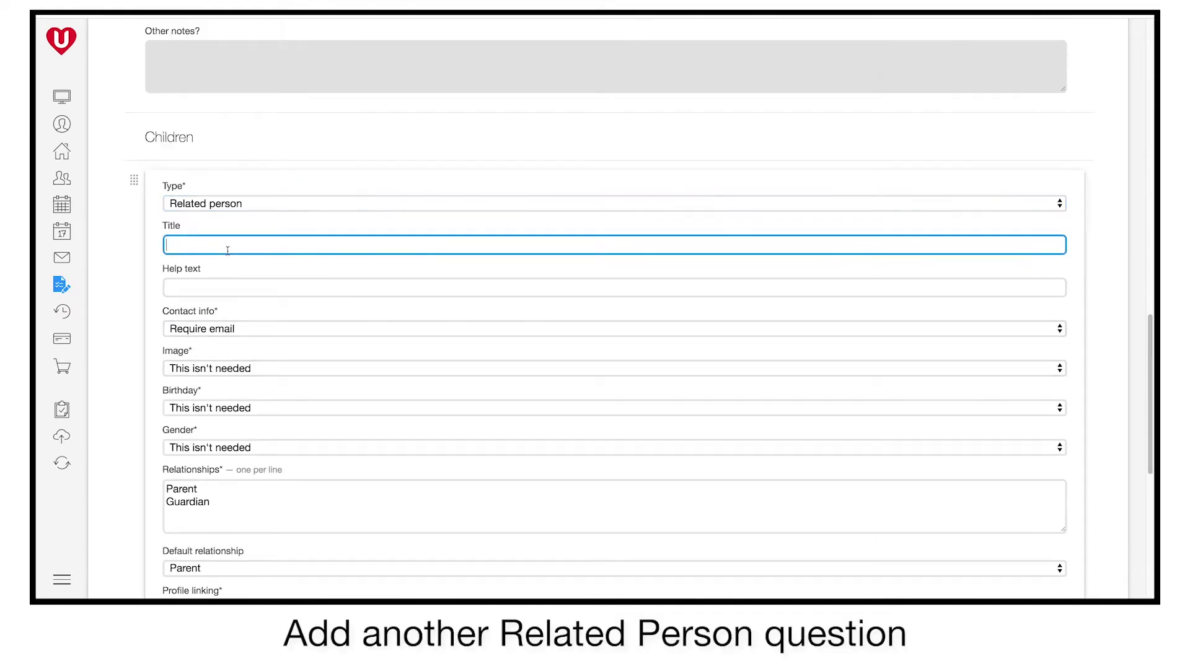
pyautogui.write('Child')
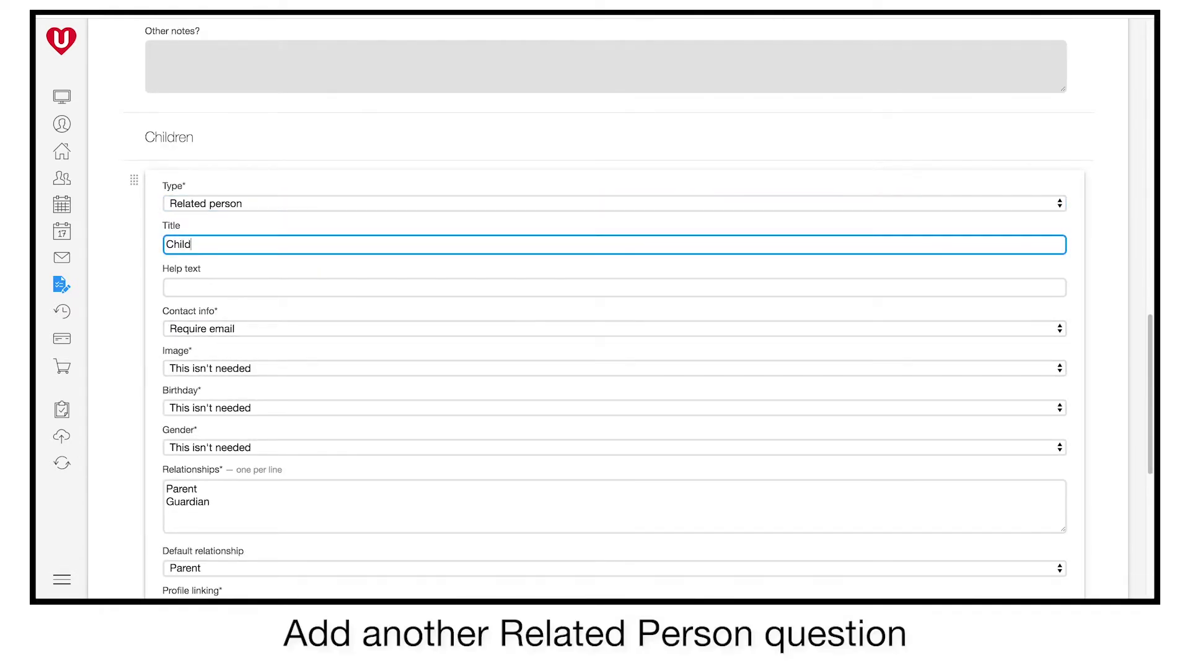
# Hide contact info for the child and require photo, birthday and gender
pyautogui.click(303, 337)
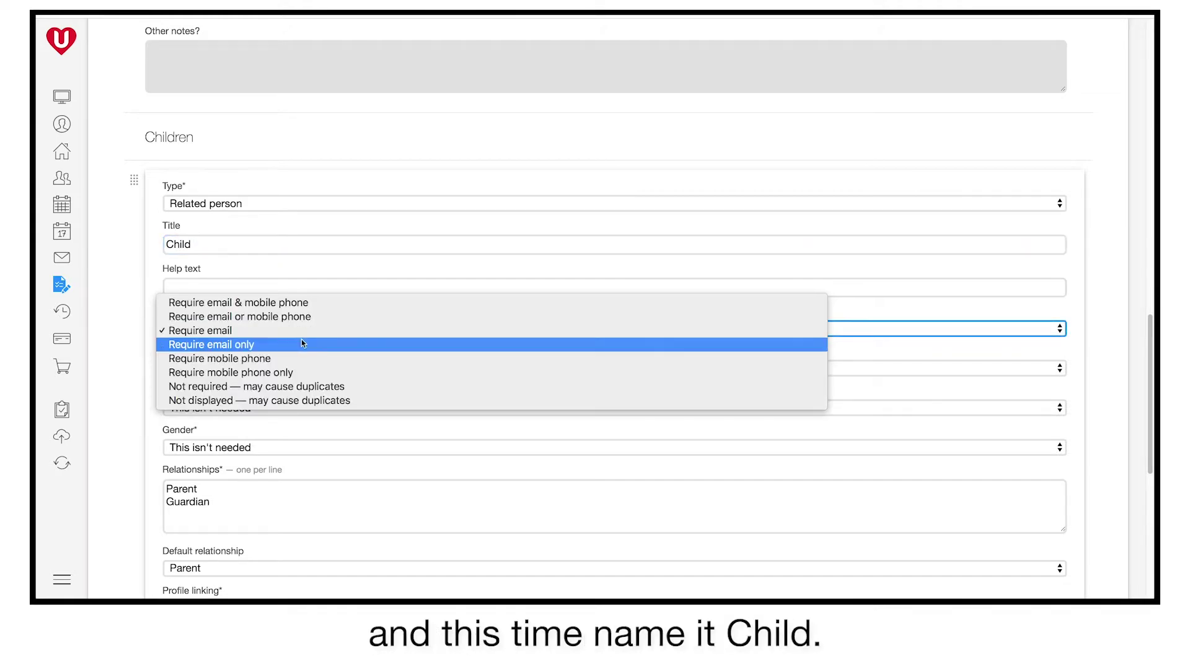
pyautogui.click(302, 401)
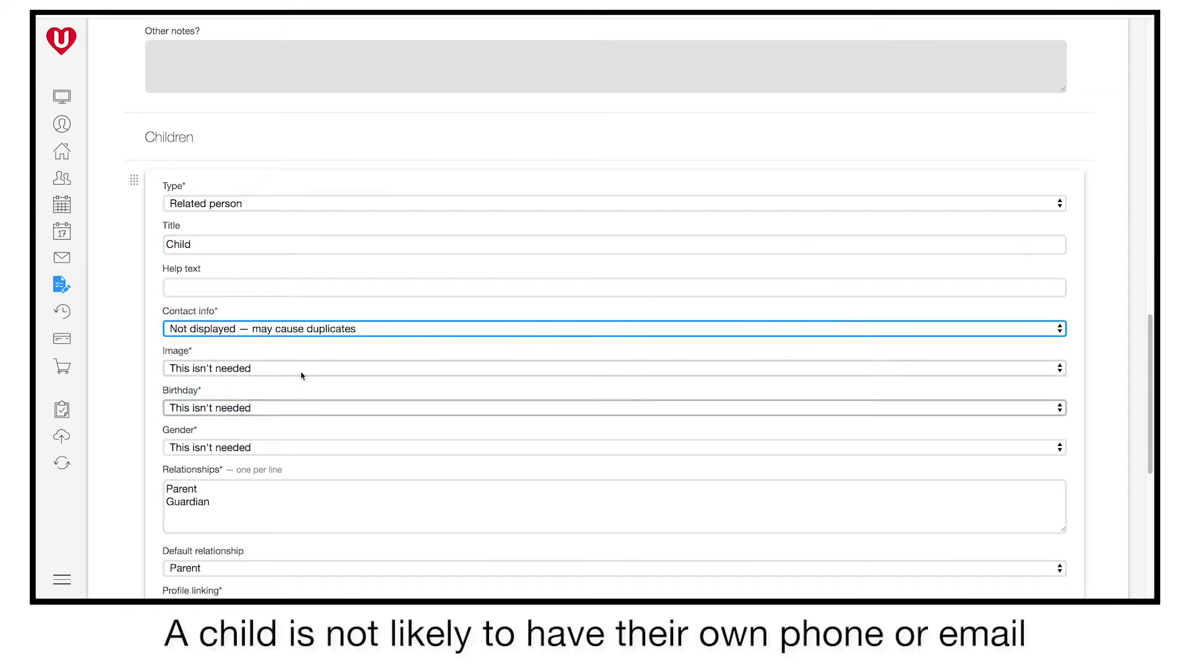
pyautogui.click(285, 371)
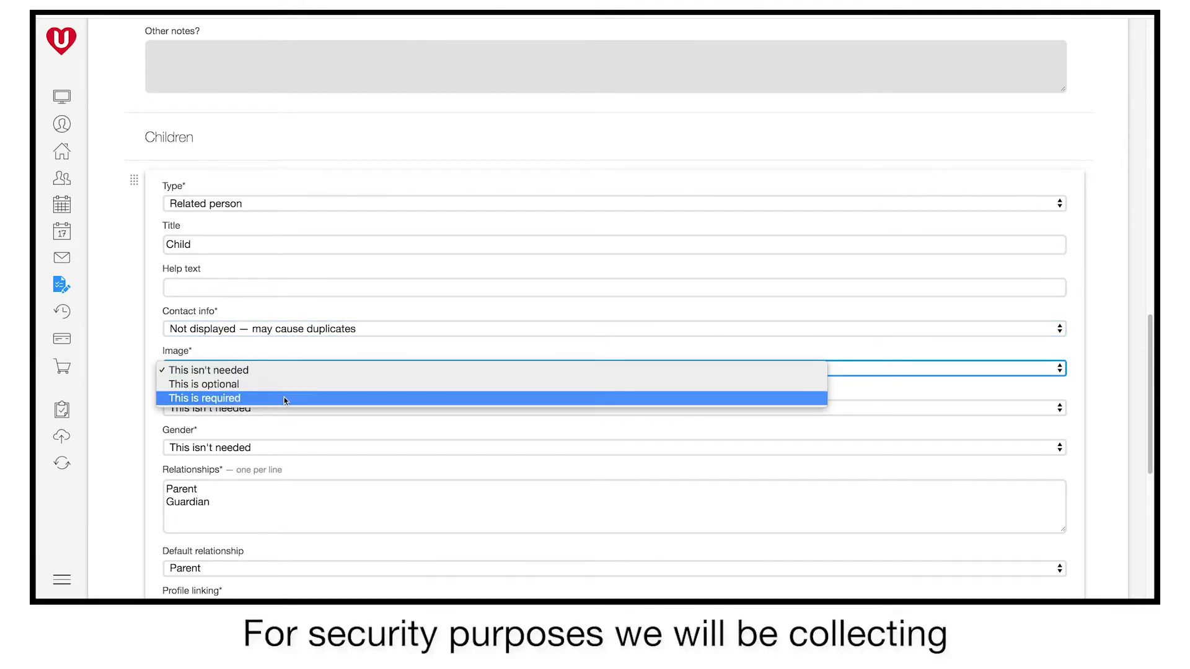
pyautogui.click(284, 400)
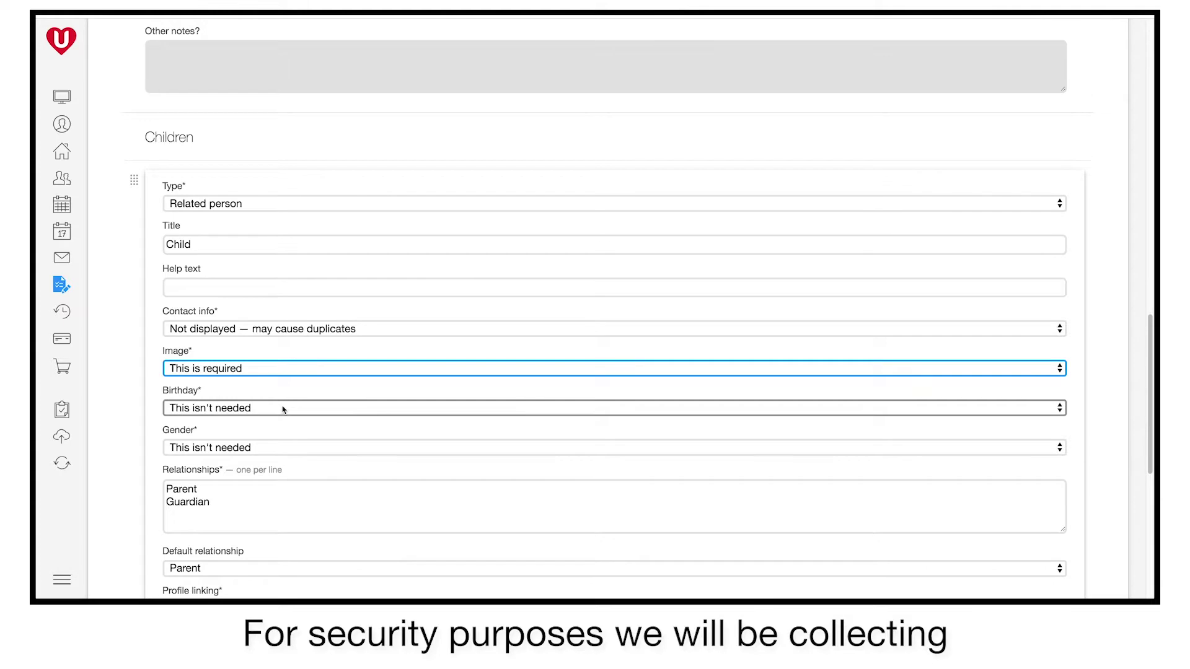
pyautogui.click(282, 406)
pyautogui.click(281, 437)
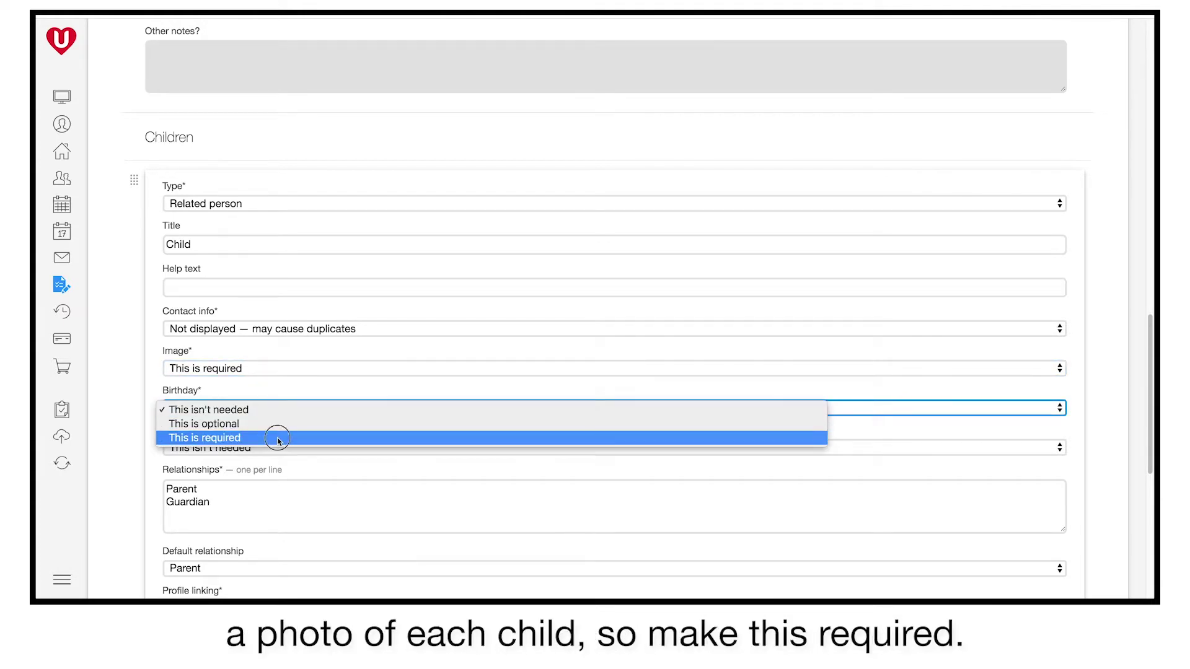
pyautogui.click(277, 447)
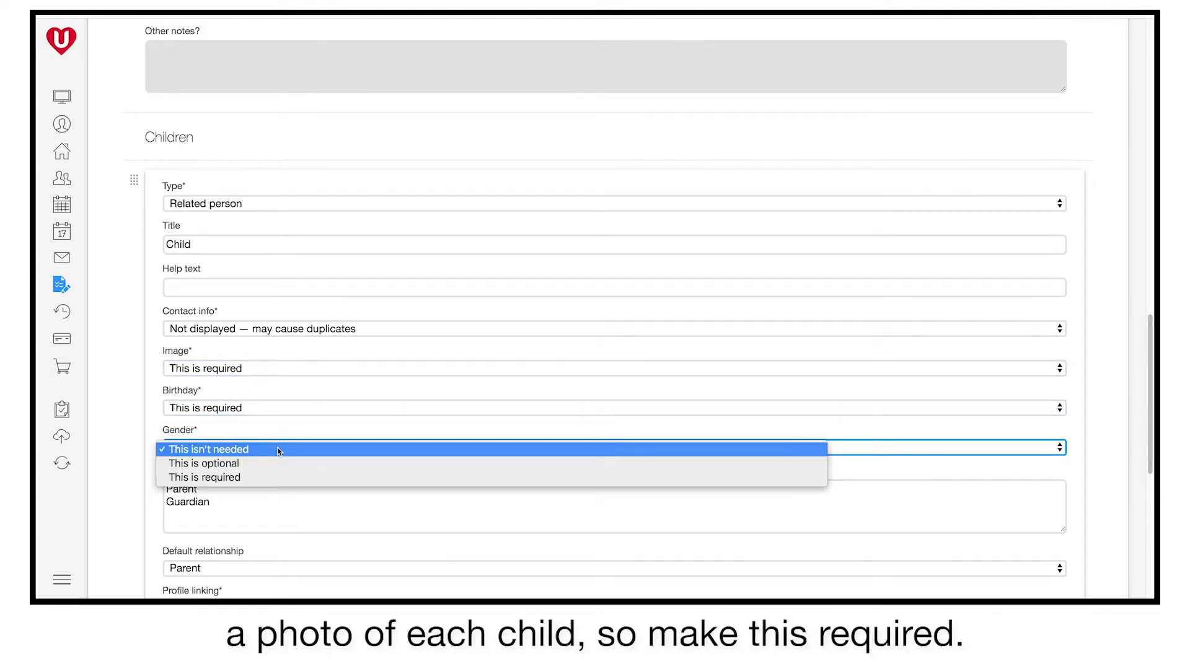
pyautogui.click(265, 476)
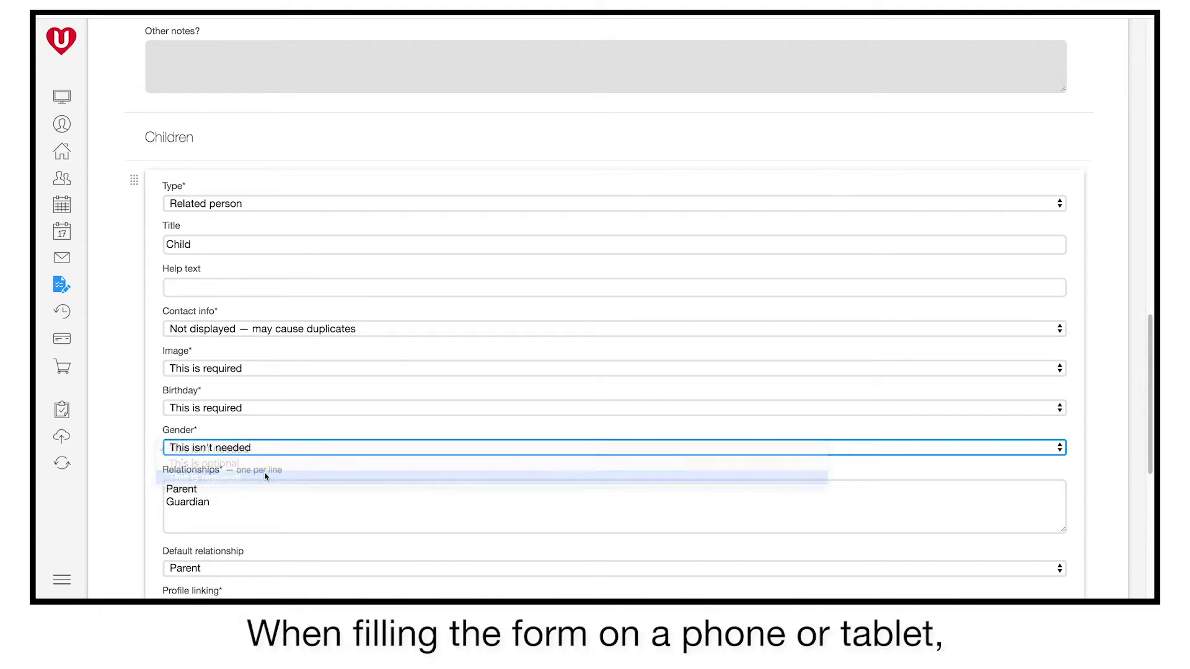
# Replace the Child question's relationships with Child, Grandchild and Friend
pyautogui.scroll(-5, 233, 464)
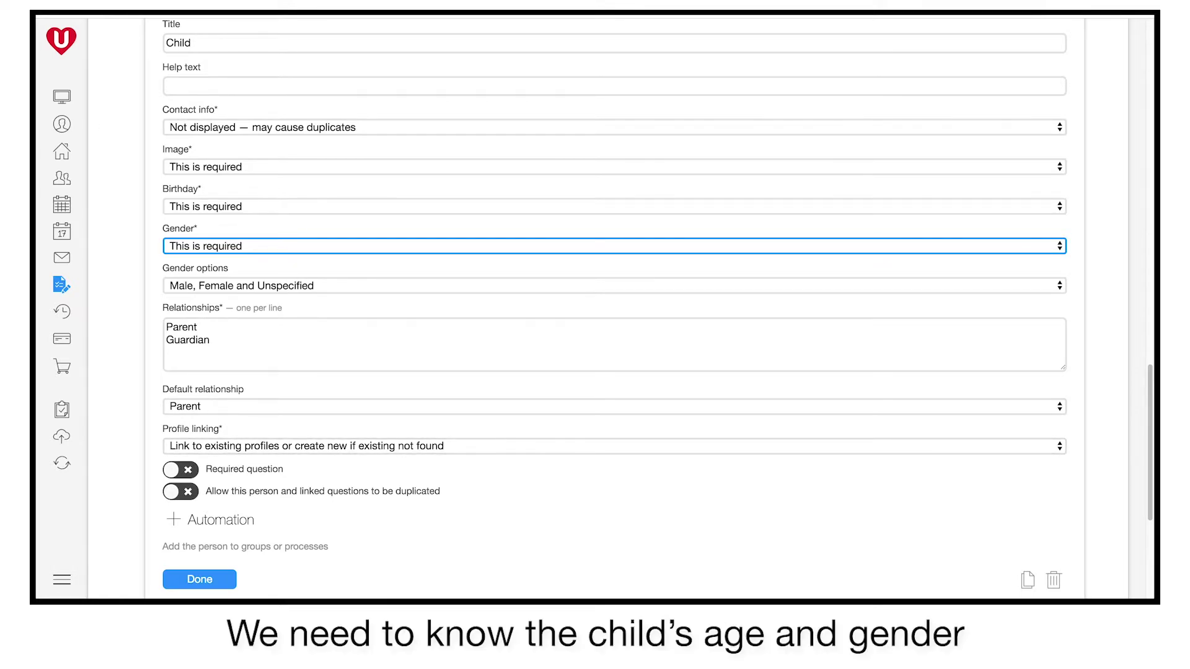
pyautogui.click(234, 340)
pyautogui.hotkey('ctrl', 'a')
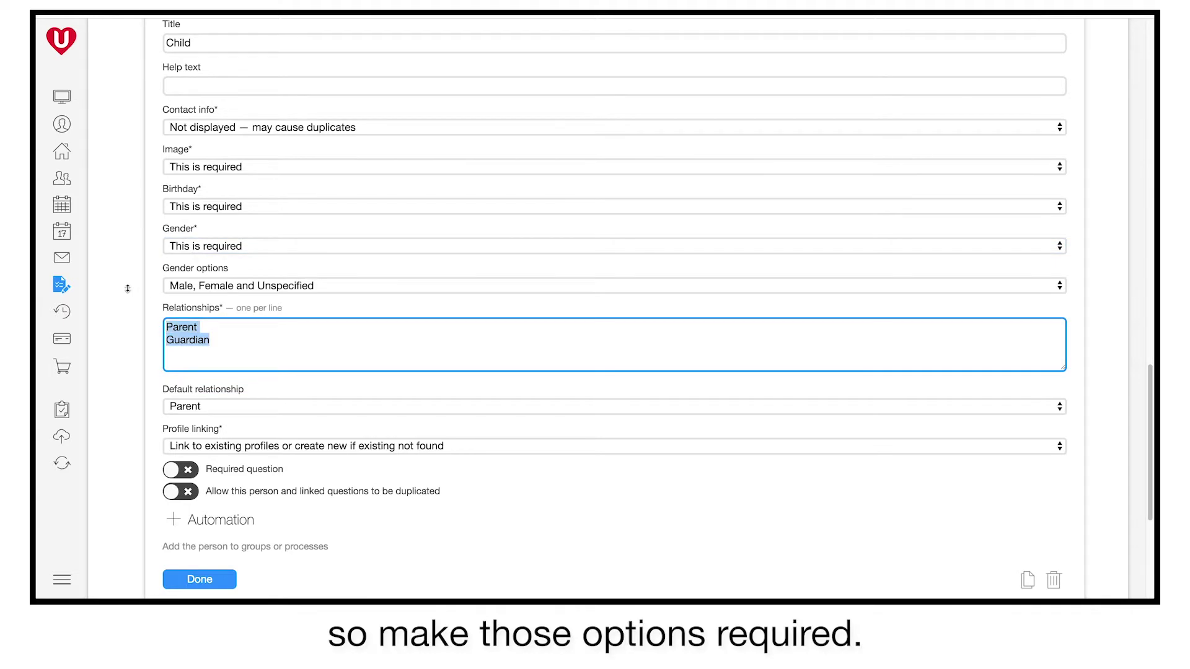
pyautogui.write('Child')
pyautogui.press('Return')
pyautogui.write('Grandchild')
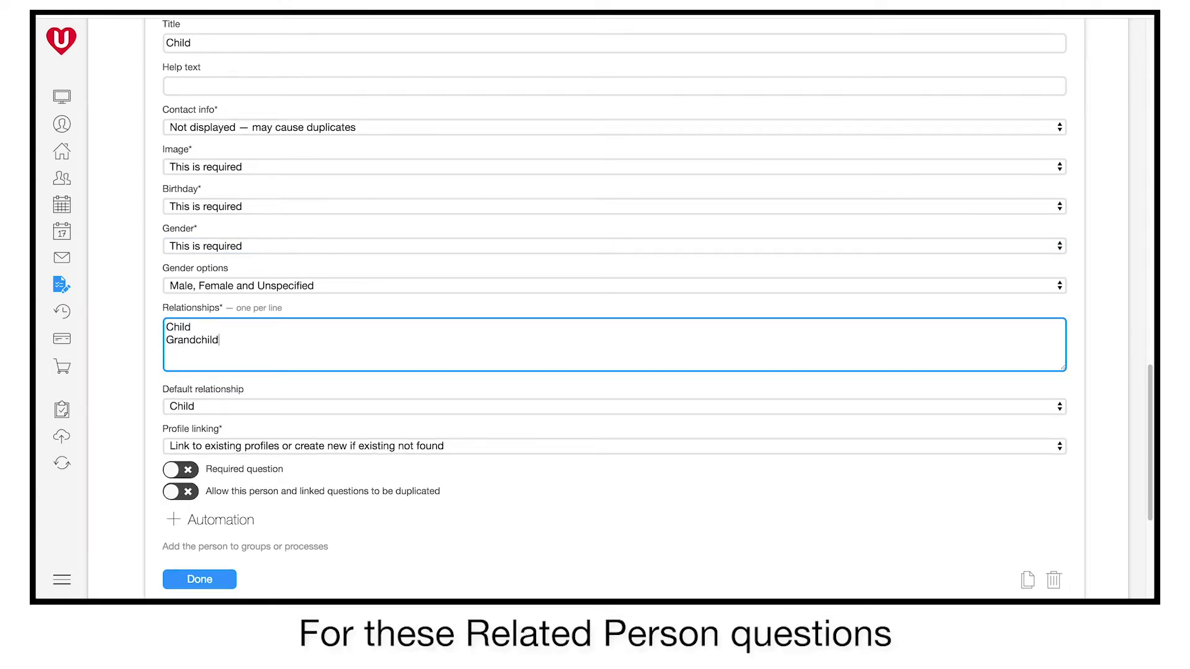
pyautogui.press('Return')
pyautogui.write('Friend')
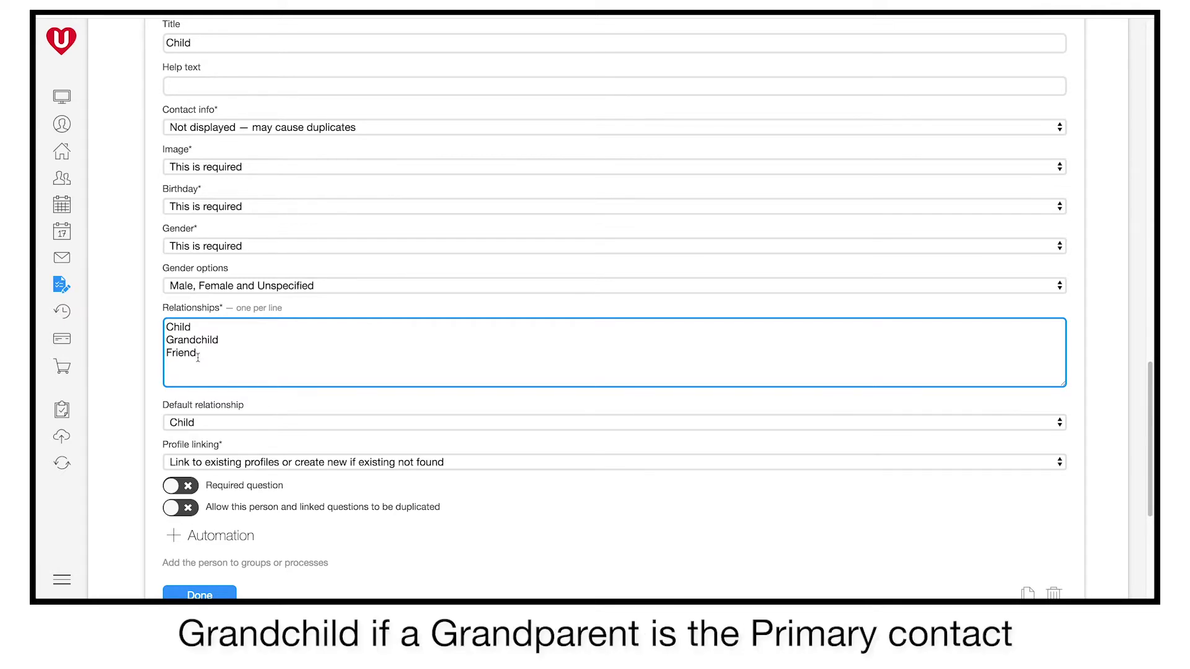
pyautogui.scroll(-3, 198, 357)
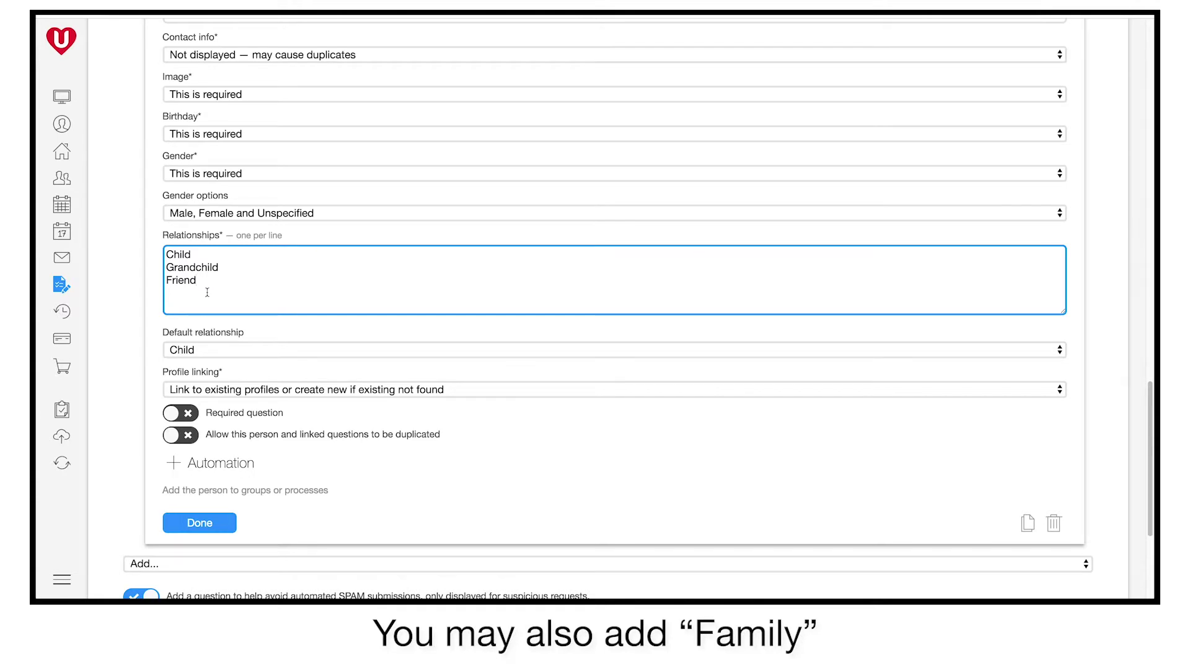
# Switch on Required question and Allow duplicated for the Child question, then finish it
pyautogui.click(187, 419)
pyautogui.scroll(-3, 229, 414)
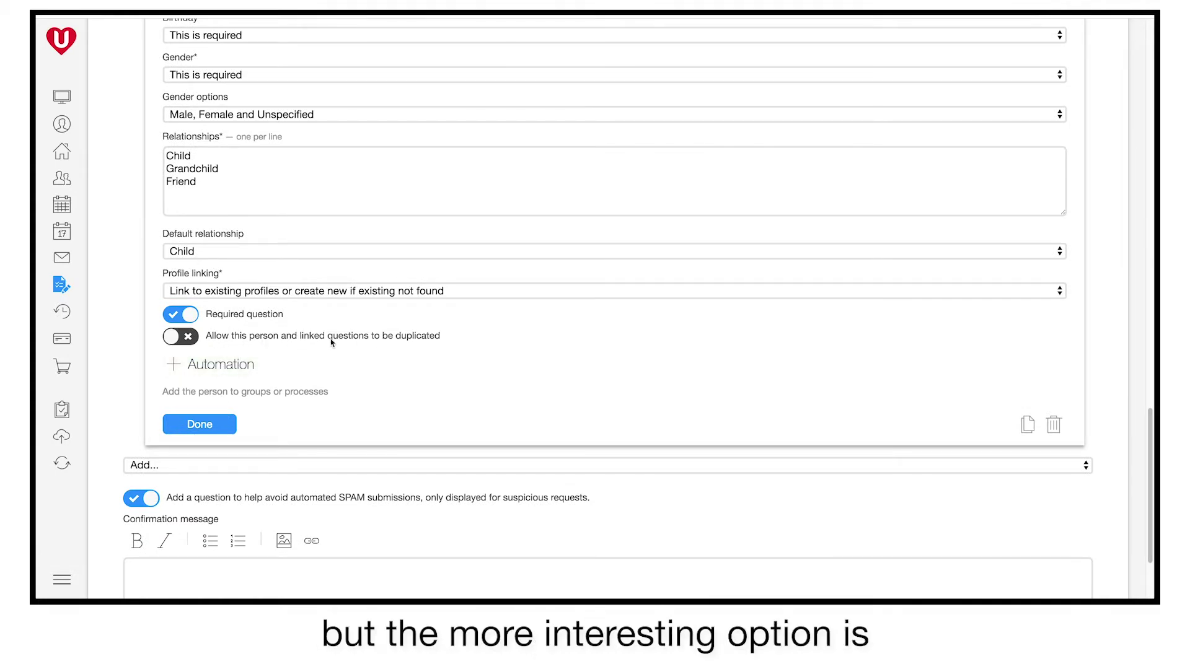
pyautogui.click(189, 338)
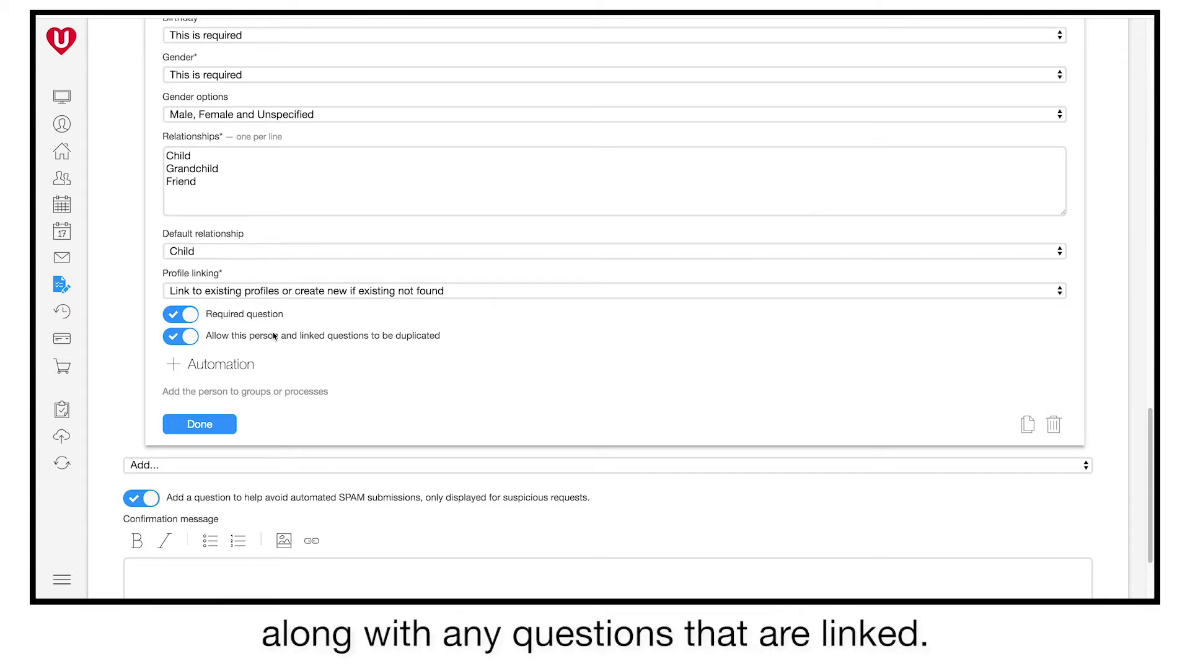
pyautogui.scroll(-1, 274, 336)
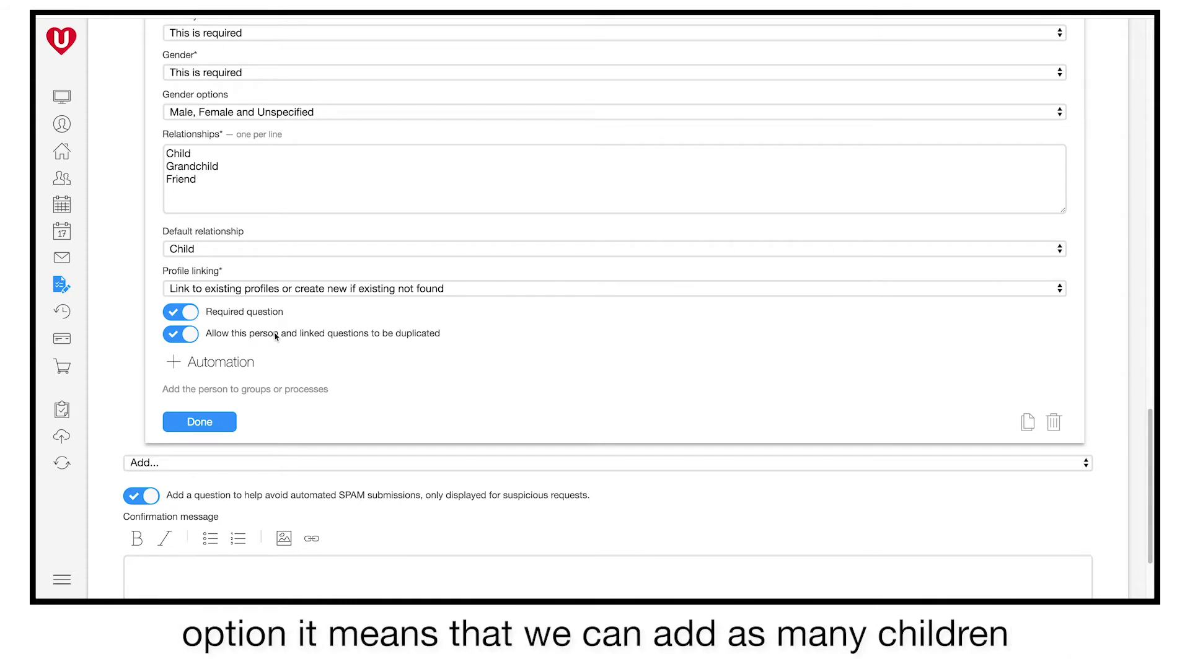
pyautogui.click(190, 427)
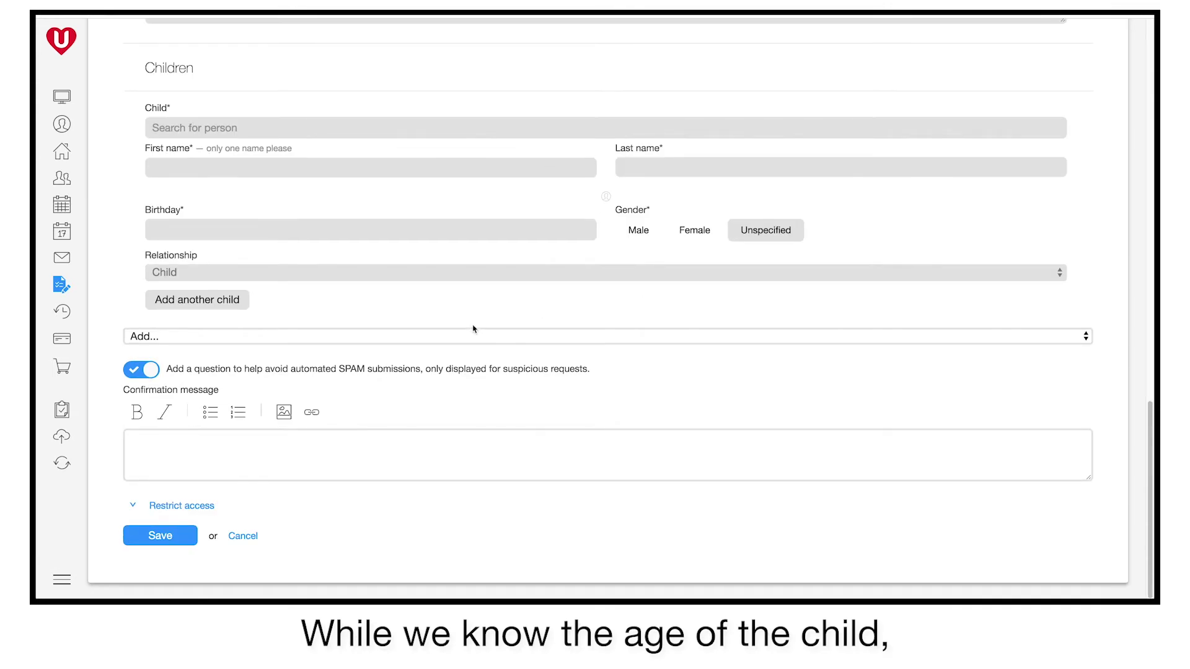
# Add an 'Age group' list question with options 2 - 4 Years, 5 - 8 Years, 9 - 12 Years, Under 2 Year
pyautogui.click(473, 337)
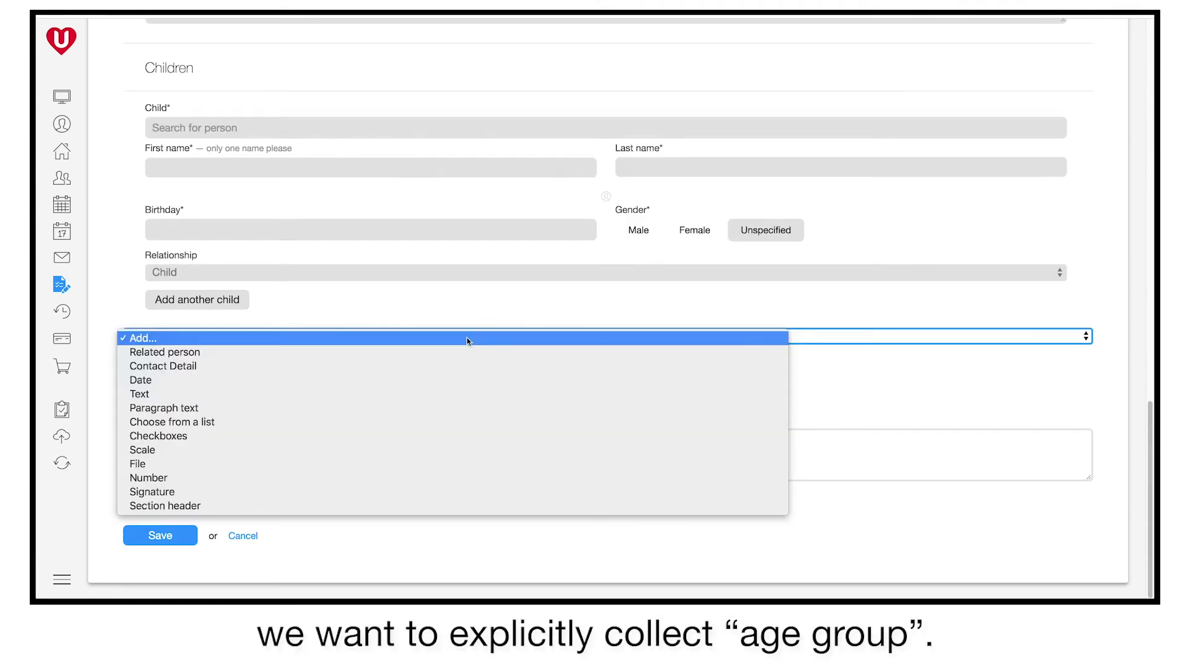
pyautogui.click(477, 425)
pyautogui.click(295, 156)
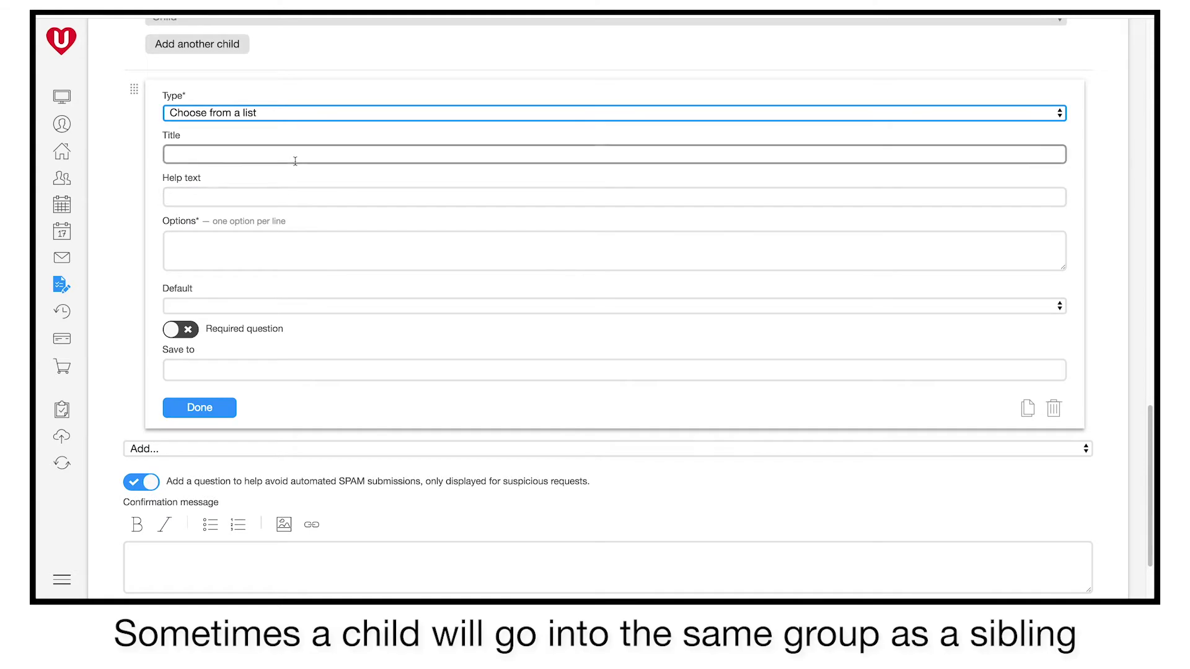
pyautogui.write('Age group')
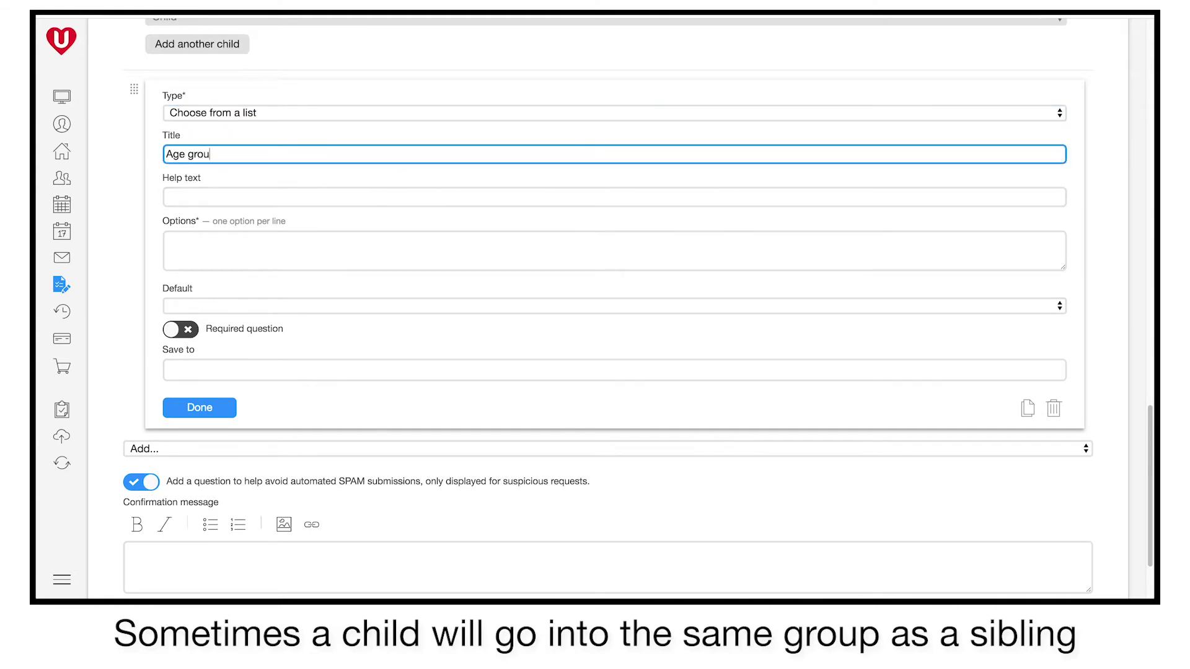
pyautogui.press('Tab')
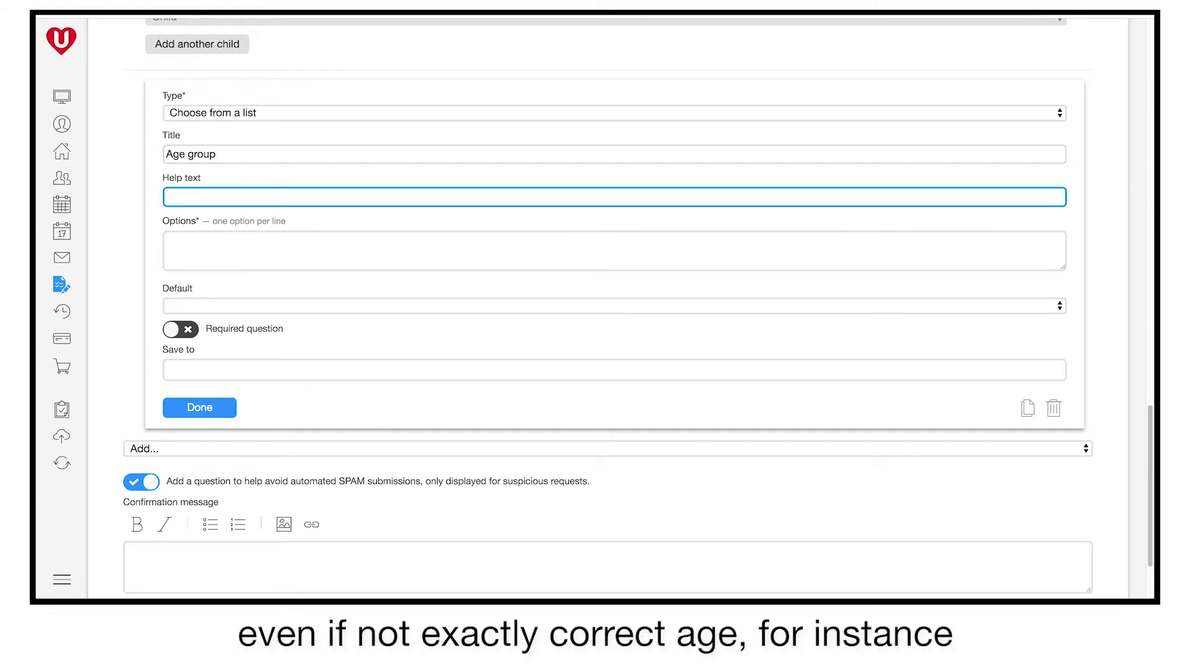
pyautogui.press('Tab')
pyautogui.write('2')
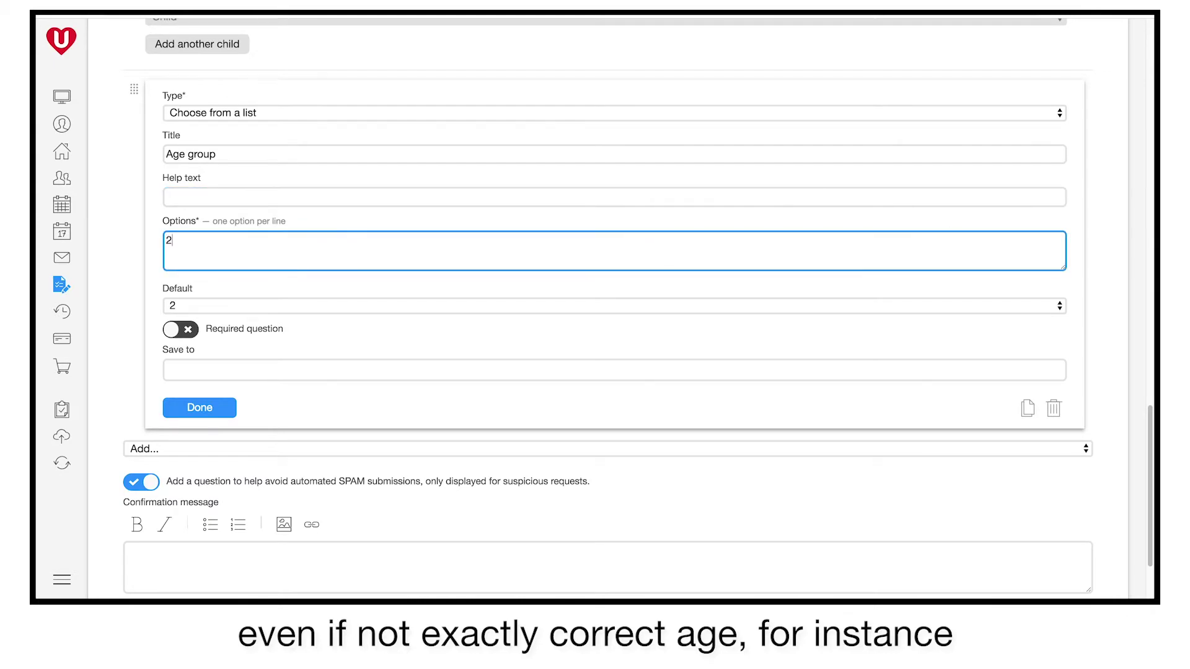
pyautogui.write(' - 4 Years')
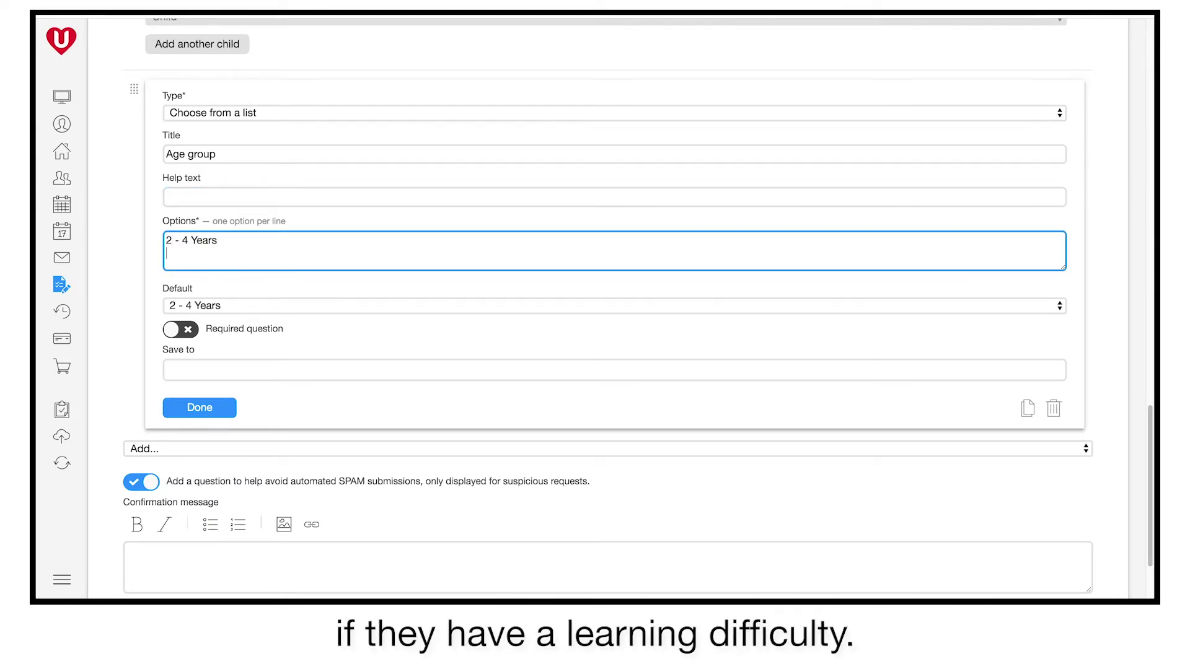
pyautogui.press('Return')
pyautogui.write('5 - 8 Years')
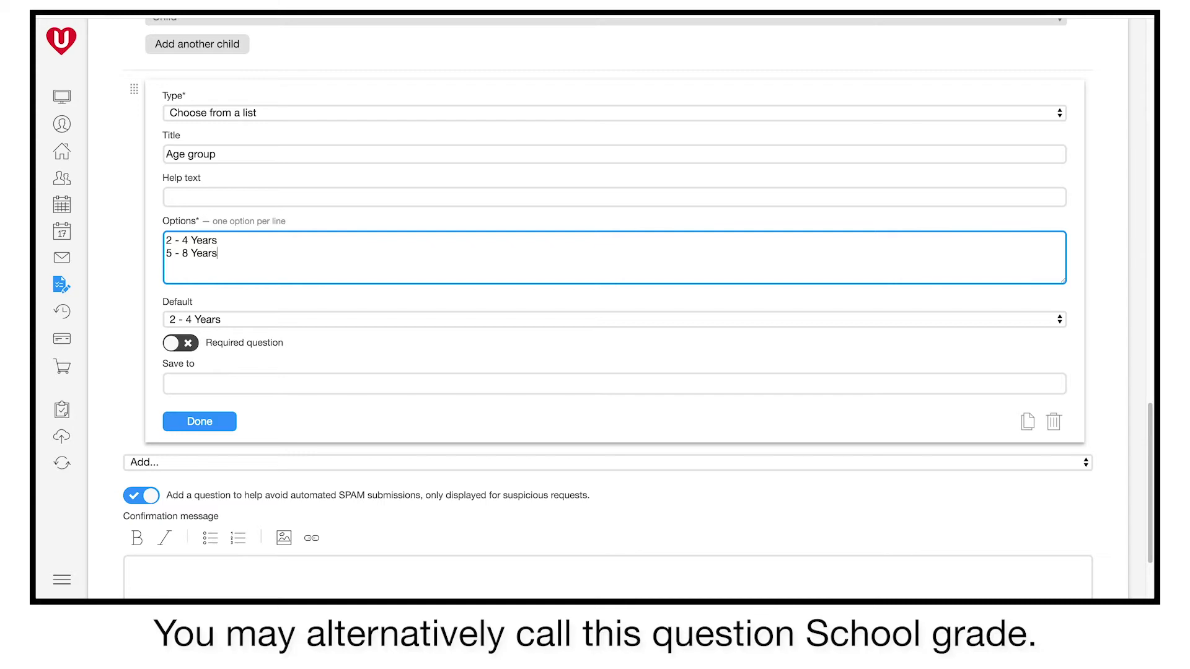
pyautogui.press('Return')
pyautogui.write('9 - 12 Years')
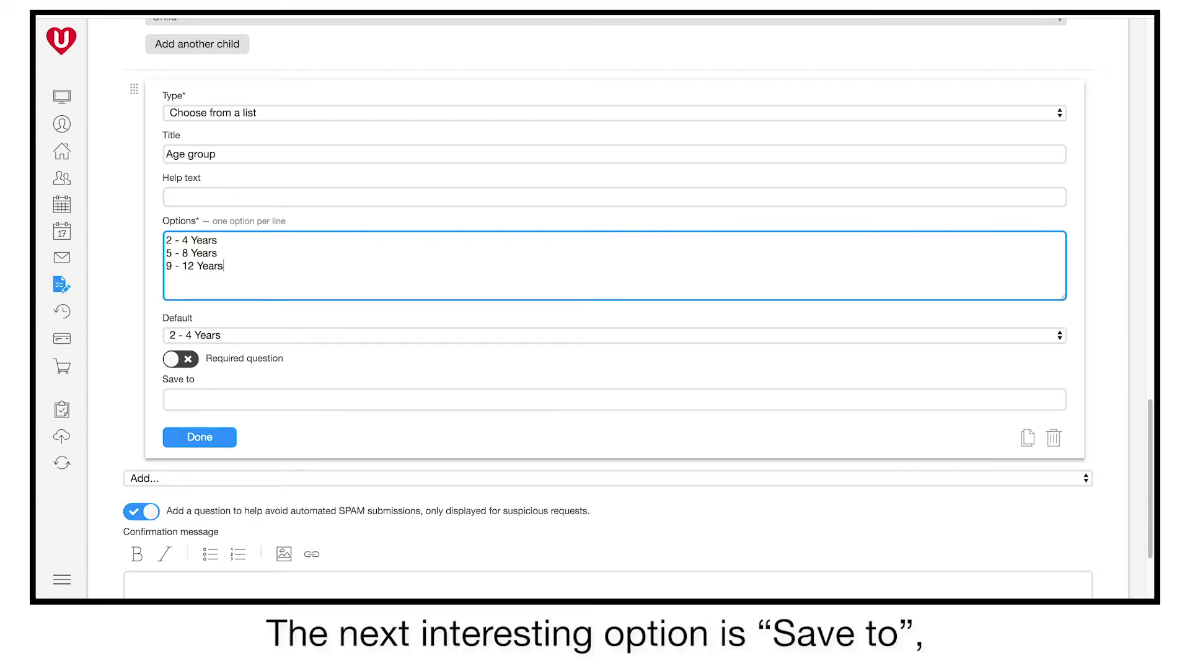
pyautogui.press('Return')
pyautogui.write('Under 2 Years')
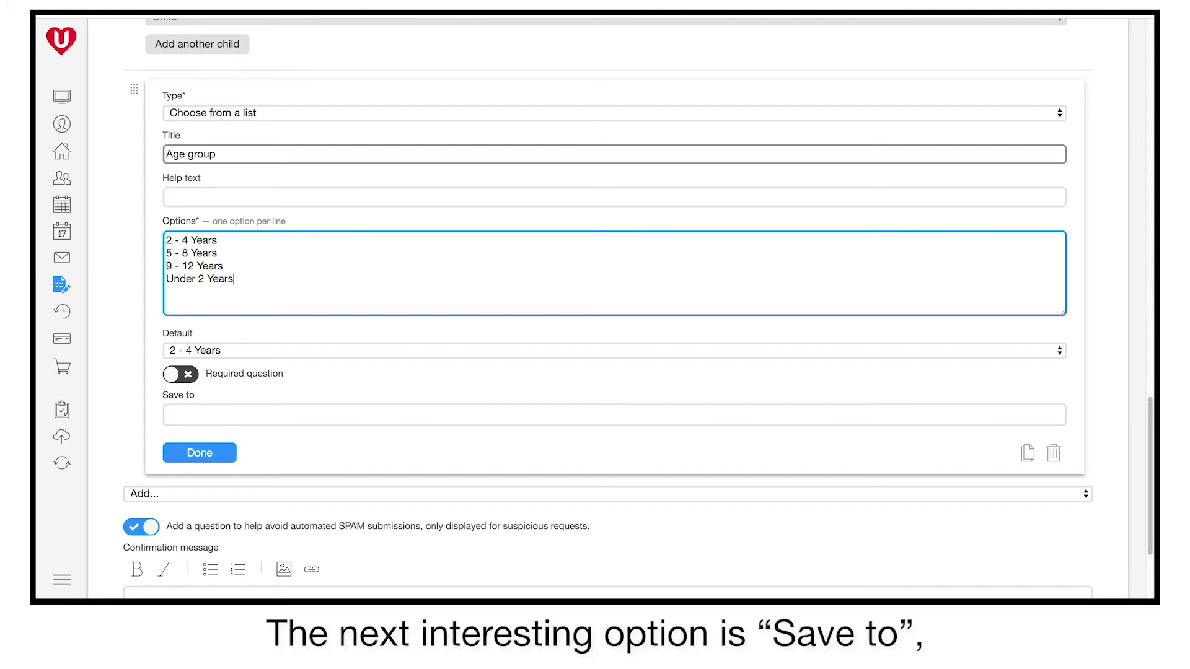
# Make Age group required and save its answer to the Child
pyautogui.click(203, 380)
pyautogui.click(205, 415)
pyautogui.write('Chi')
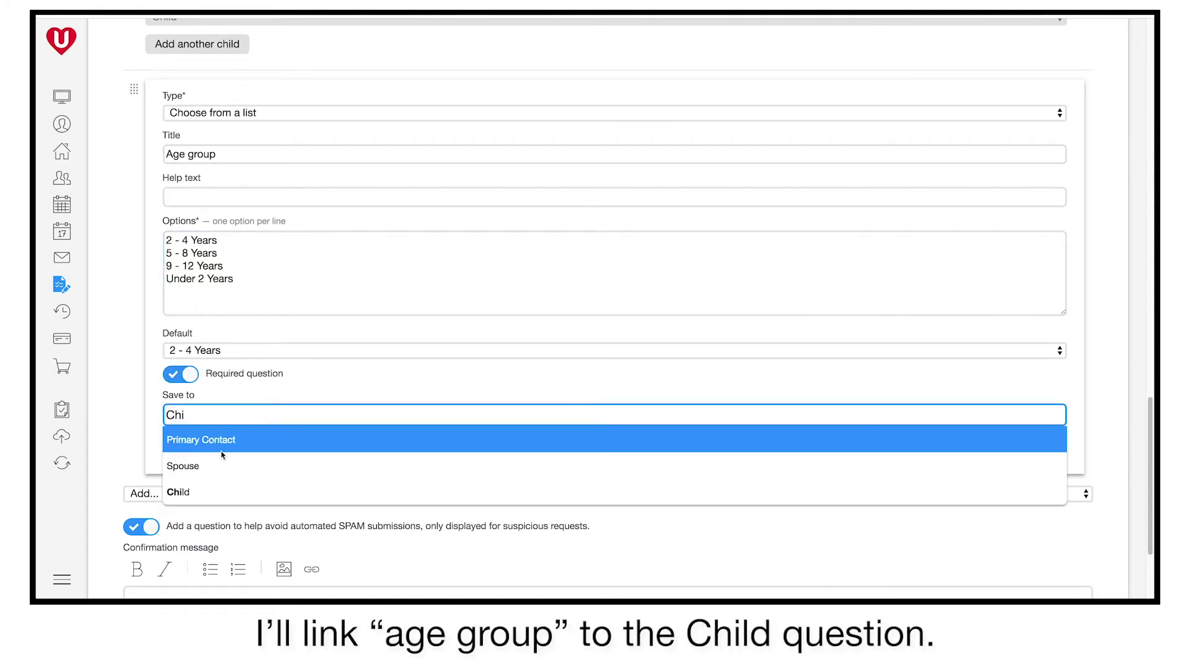
pyautogui.click(226, 481)
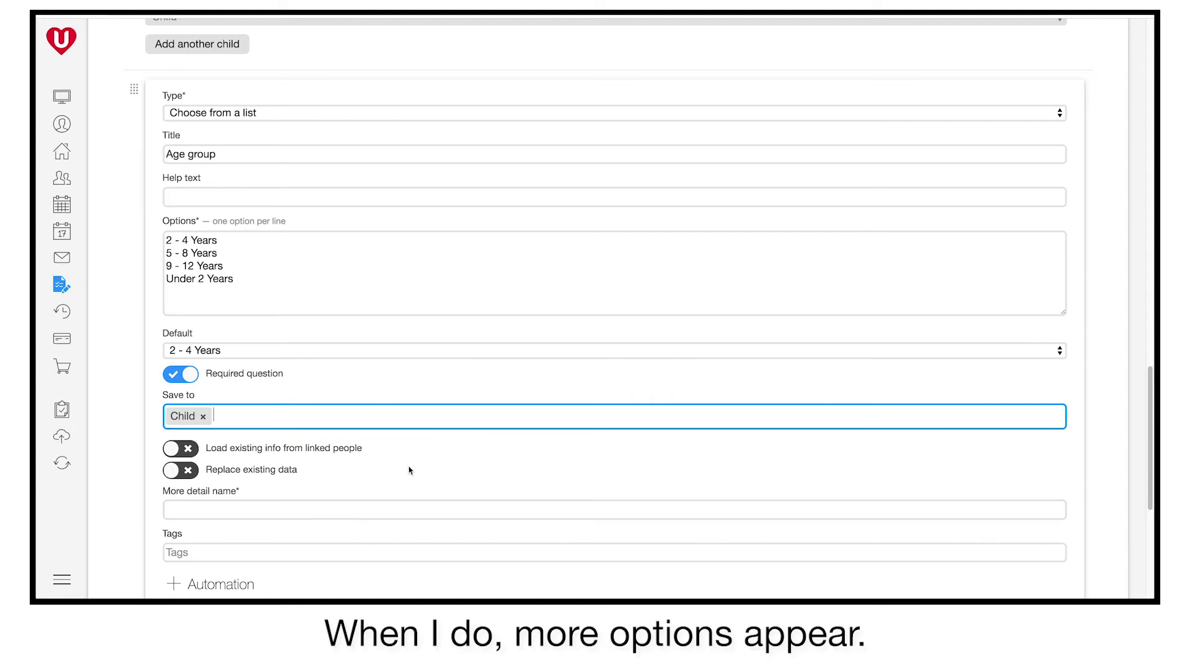
# Add automations sending 2-4, 5-8 and 9-12 year answers to the matching Kids groups, then finish
pyautogui.scroll(-5, 208, 309)
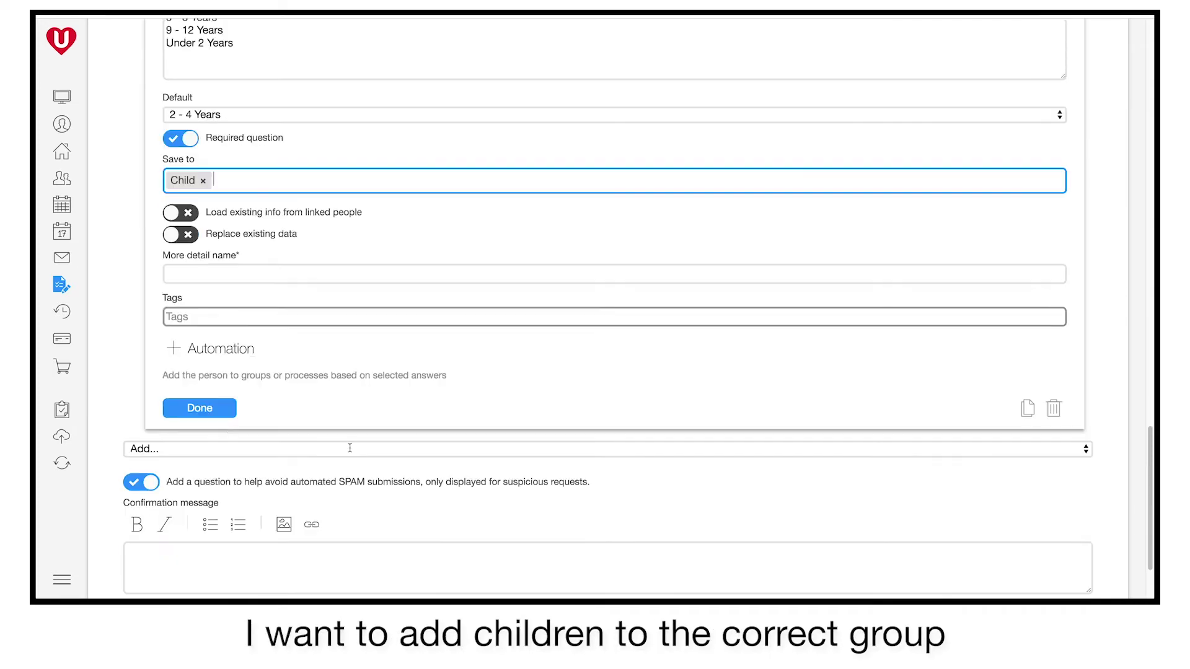
pyautogui.click(207, 275)
pyautogui.click(558, 340)
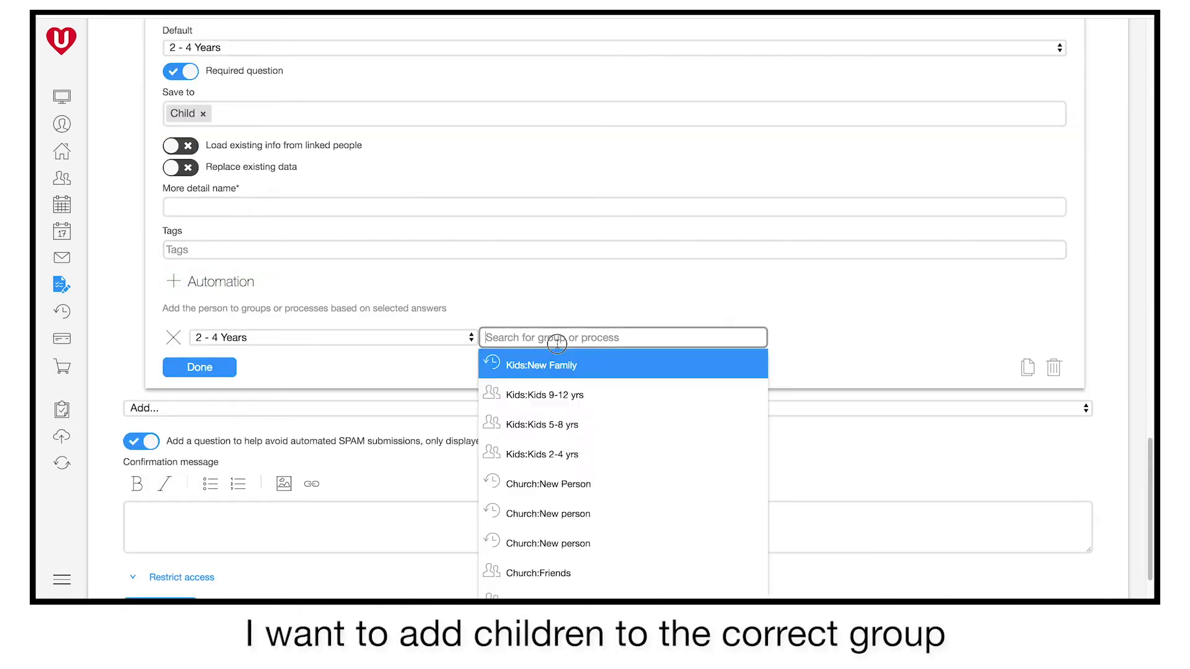
pyautogui.click(545, 454)
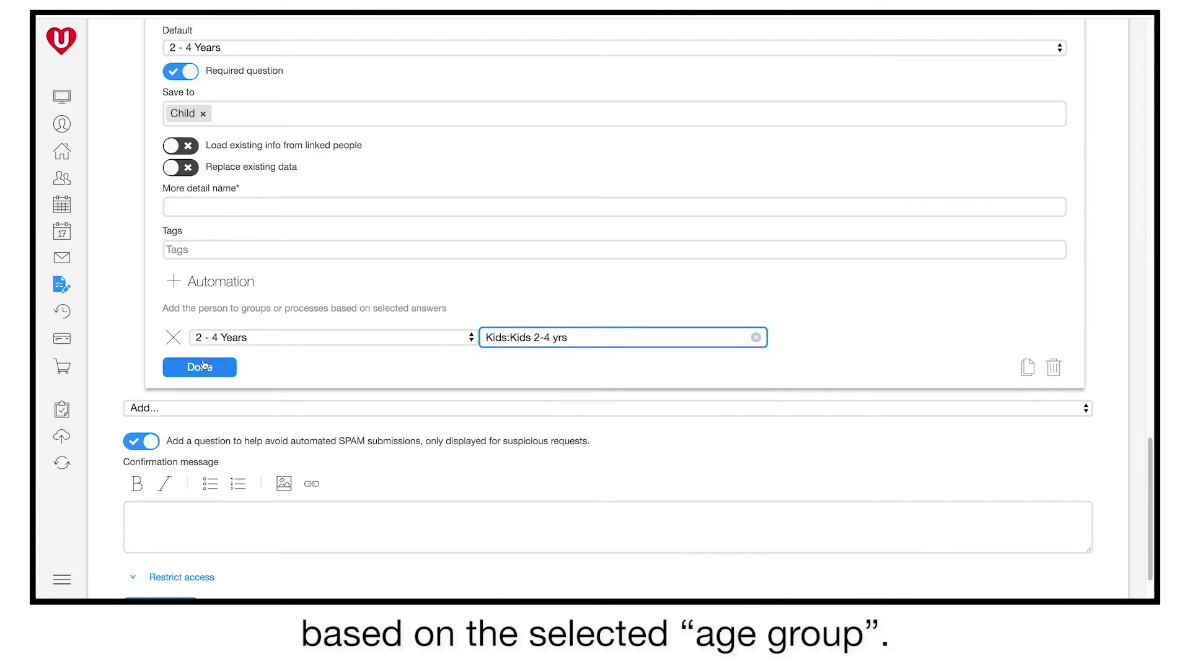
pyautogui.click(186, 285)
pyautogui.click(546, 364)
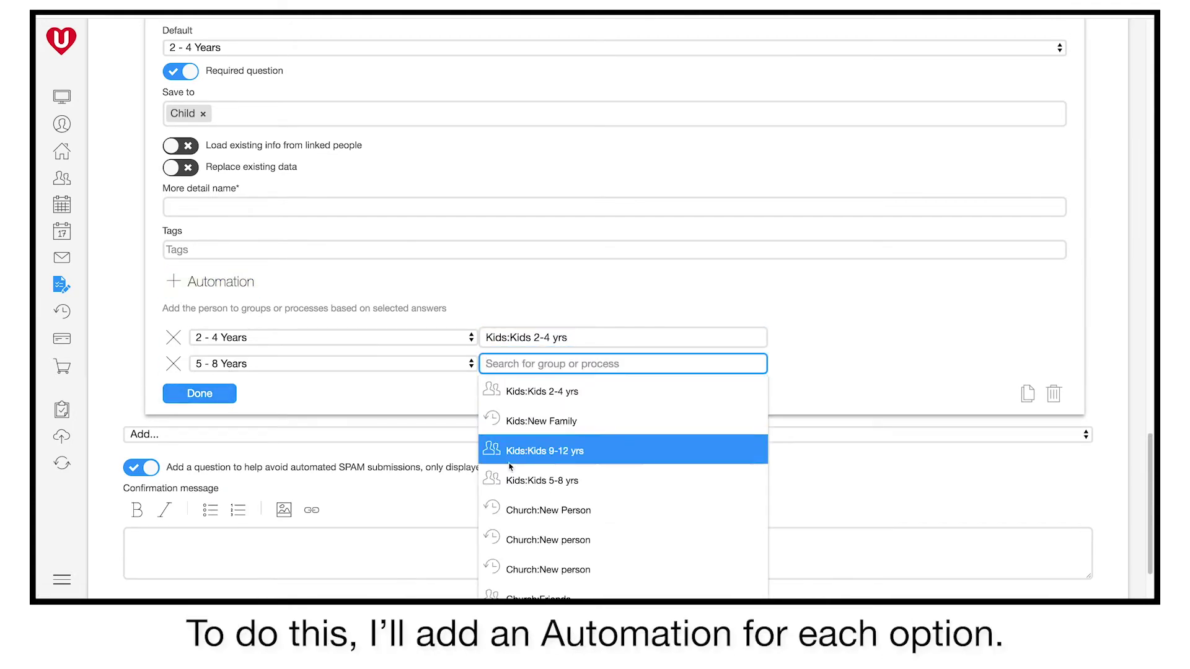
pyautogui.click(558, 449)
pyautogui.click(236, 283)
pyautogui.click(546, 390)
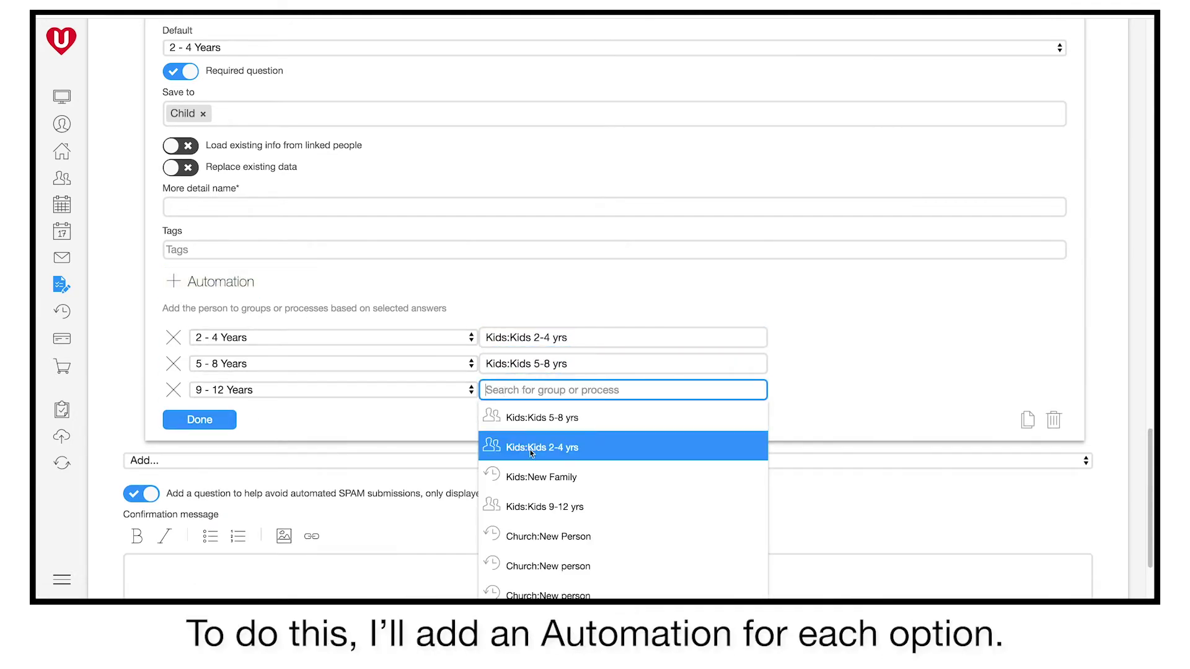
pyautogui.click(537, 511)
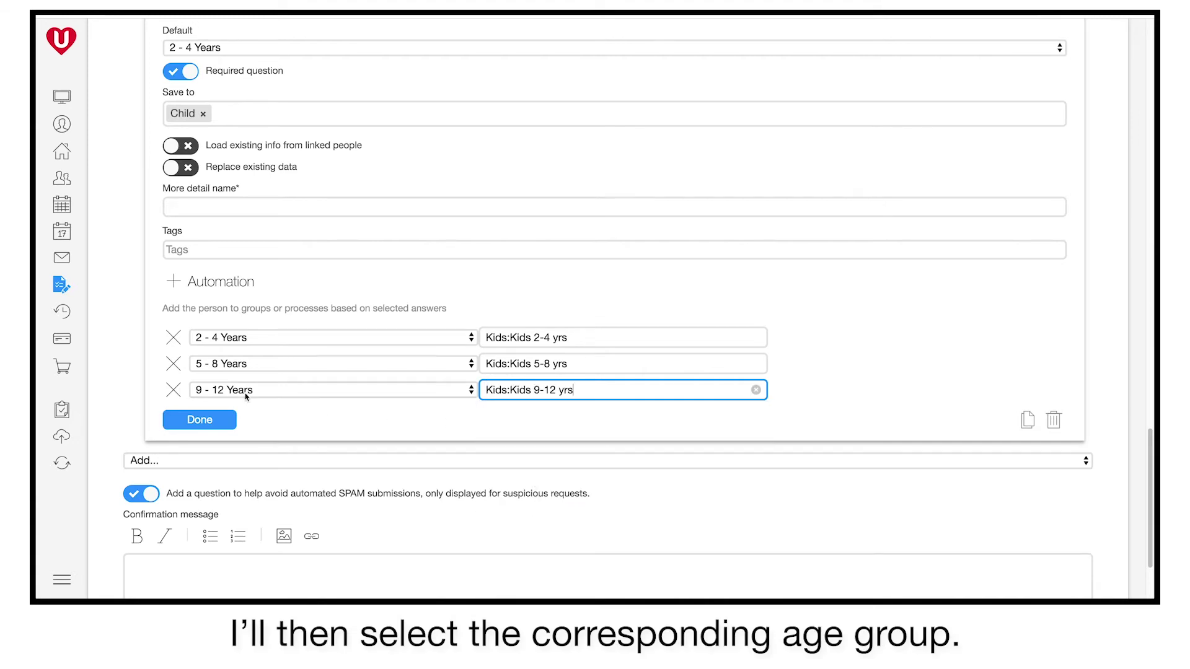
pyautogui.click(220, 419)
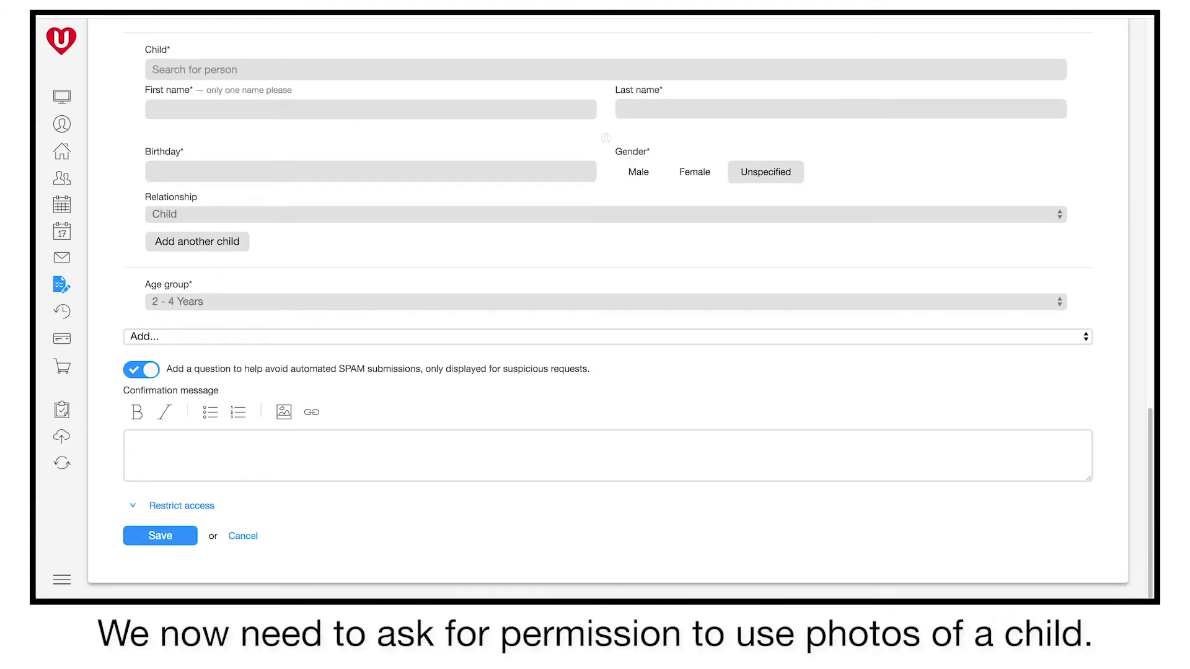
# Add a checkbox question 'Can photos of your child be included in church publications?' with options No and Yes
pyautogui.click(315, 341)
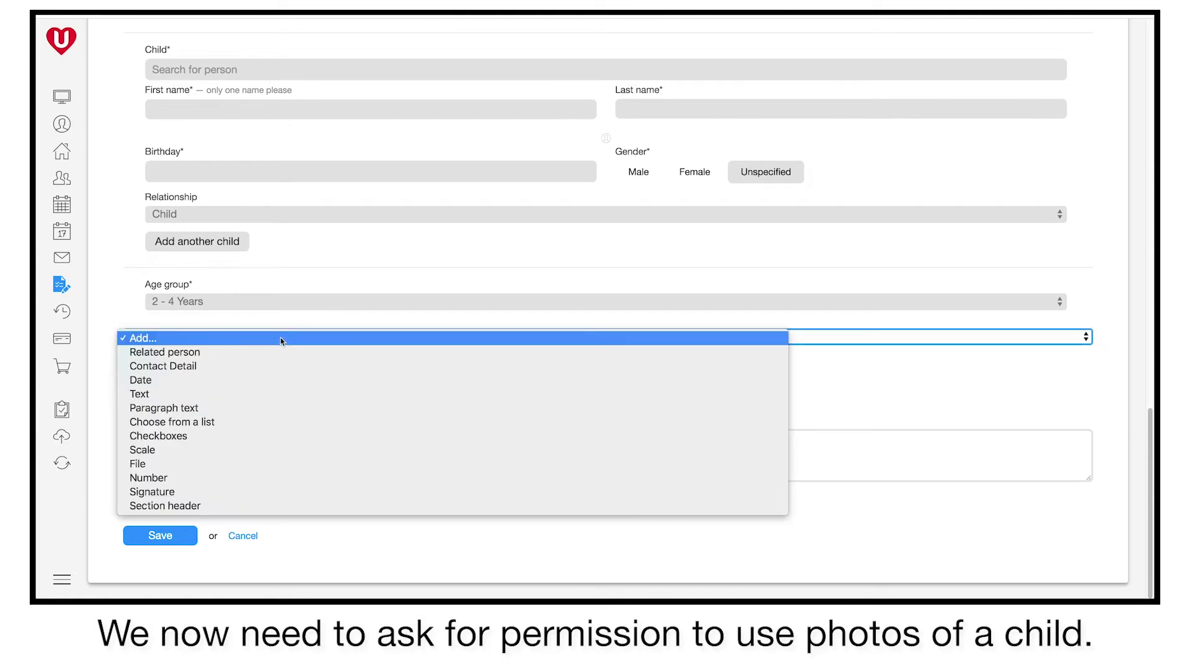
pyautogui.click(279, 436)
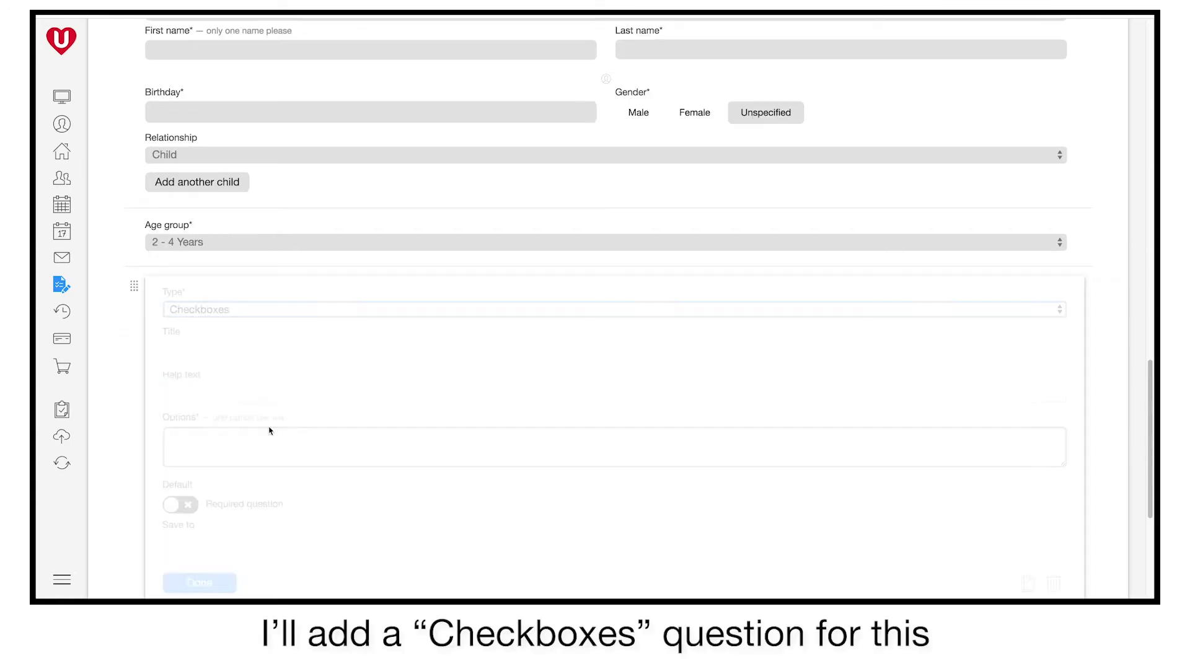
pyautogui.click(322, 343)
pyautogui.write('Can photos')
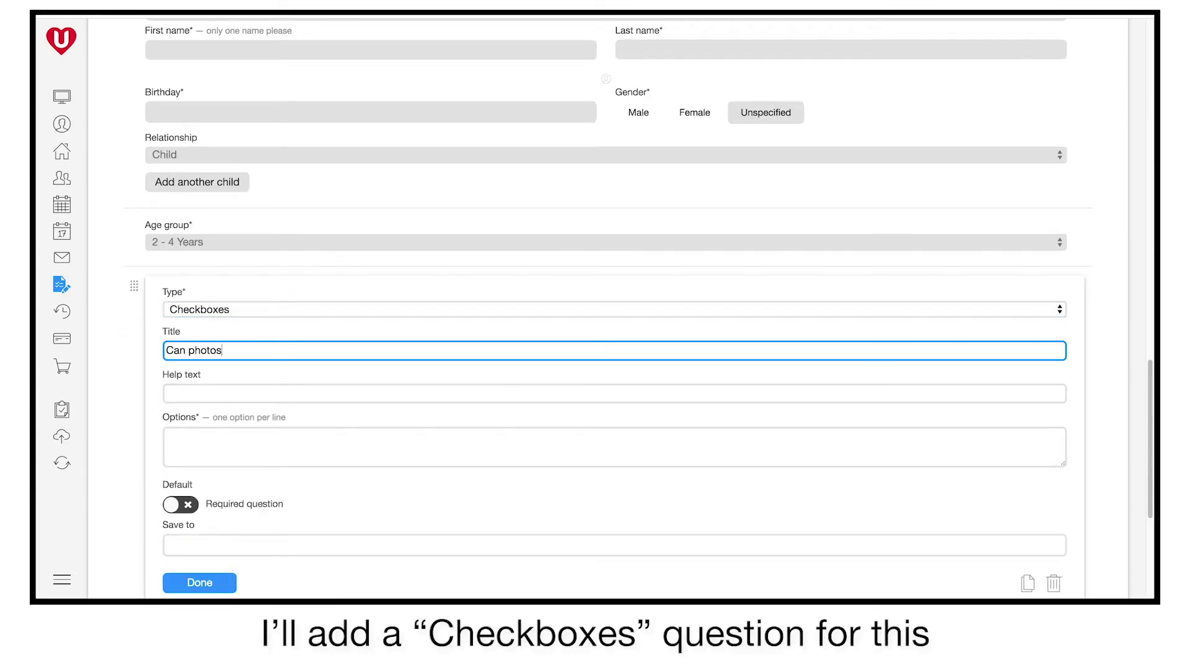
pyautogui.write(' of your child be incl')
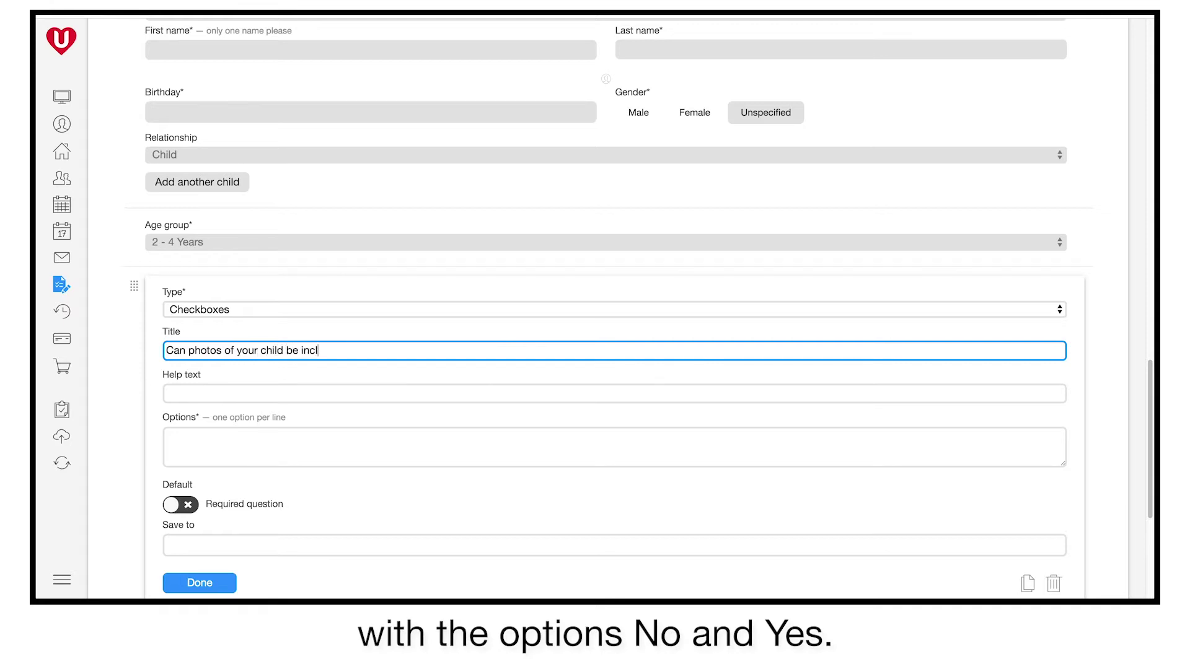
pyautogui.write('uded in church pub')
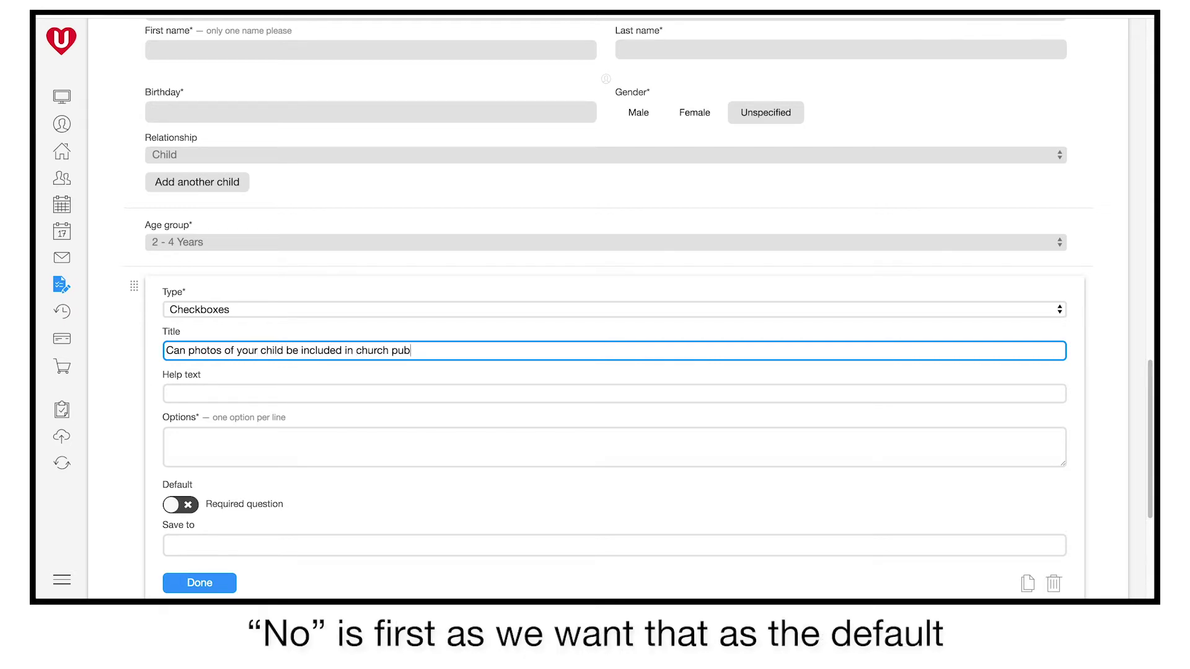
pyautogui.write('lications?')
pyautogui.press('Tab')
pyautogui.press('Tab')
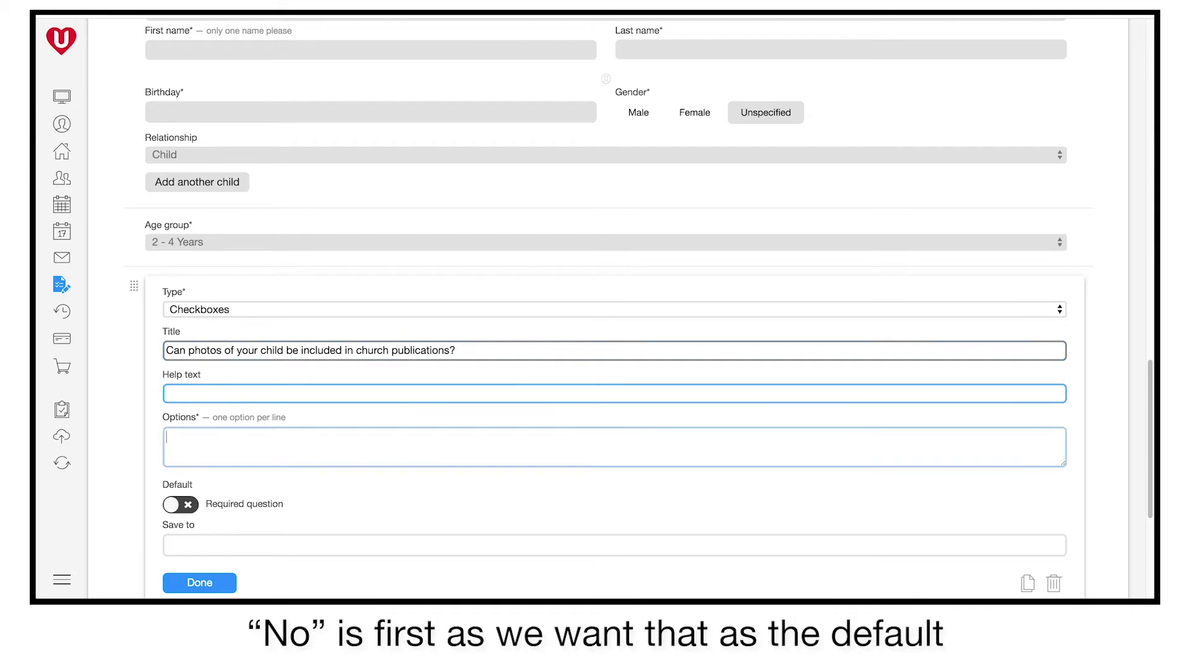
pyautogui.write('No')
pyautogui.press('Return')
pyautogui.write('Yes')
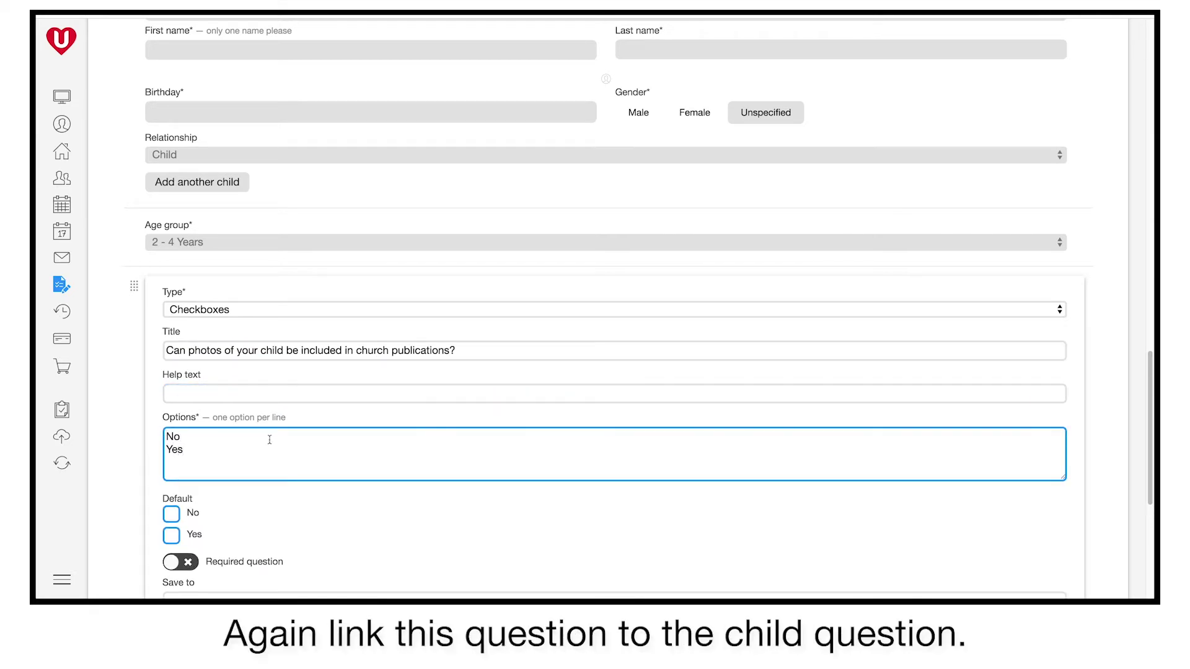
# Make the question required and save its answer to the Child as 'Photo Consent'
pyautogui.scroll(-5, 266, 440)
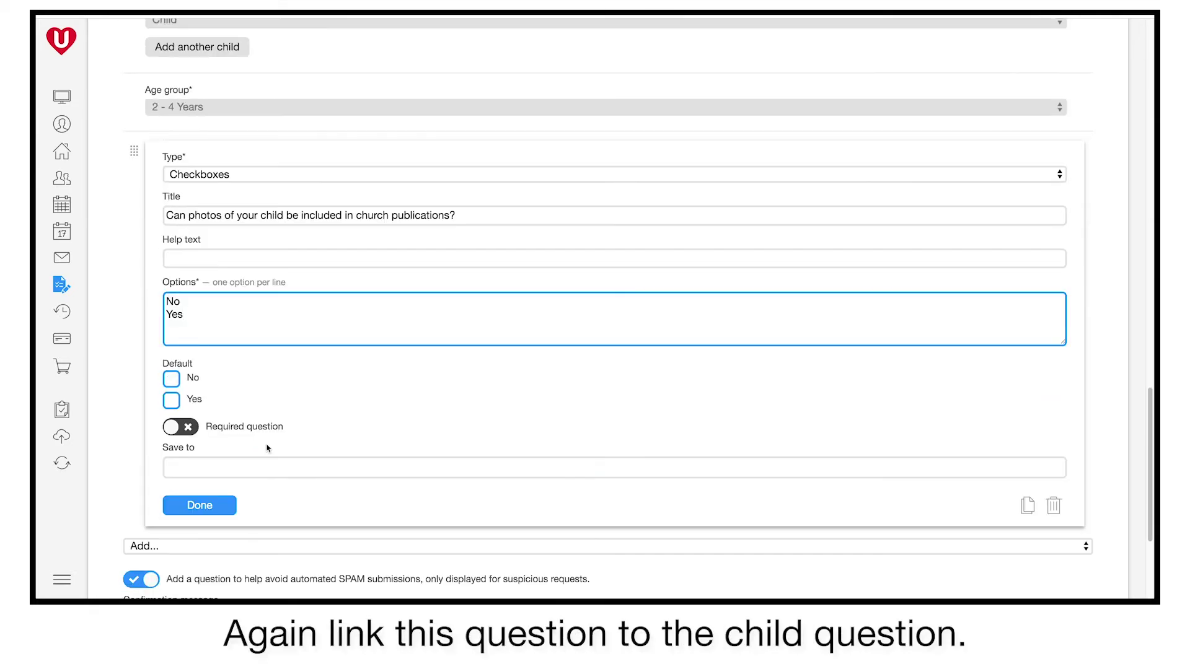
pyautogui.click(190, 379)
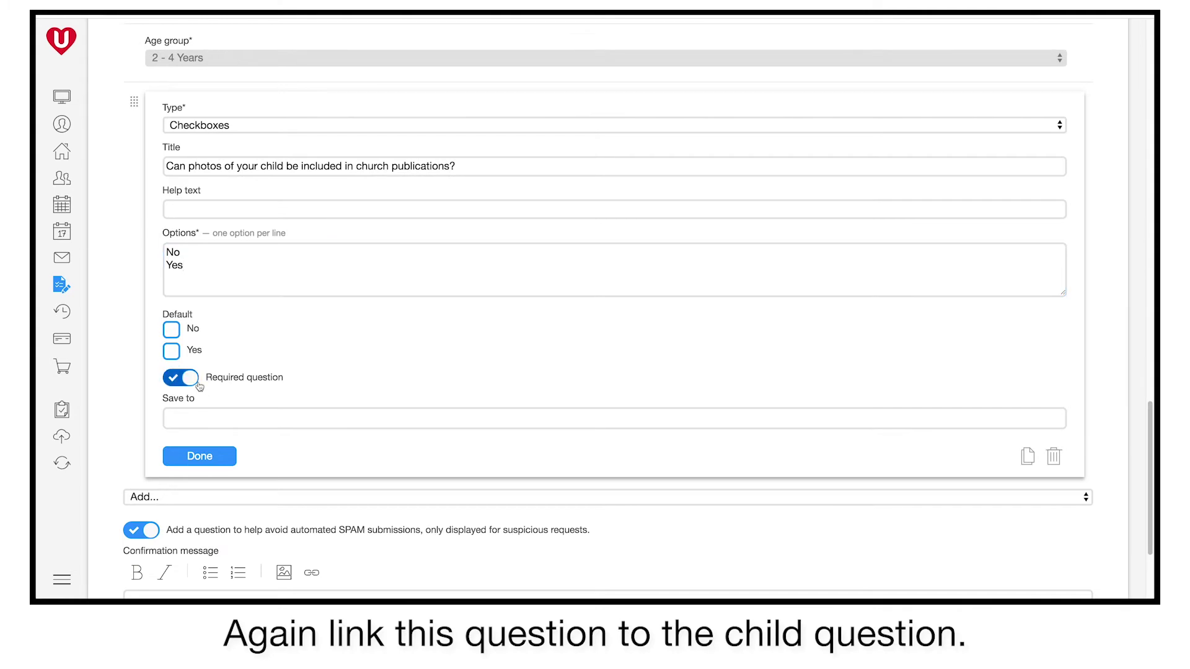
pyautogui.click(202, 419)
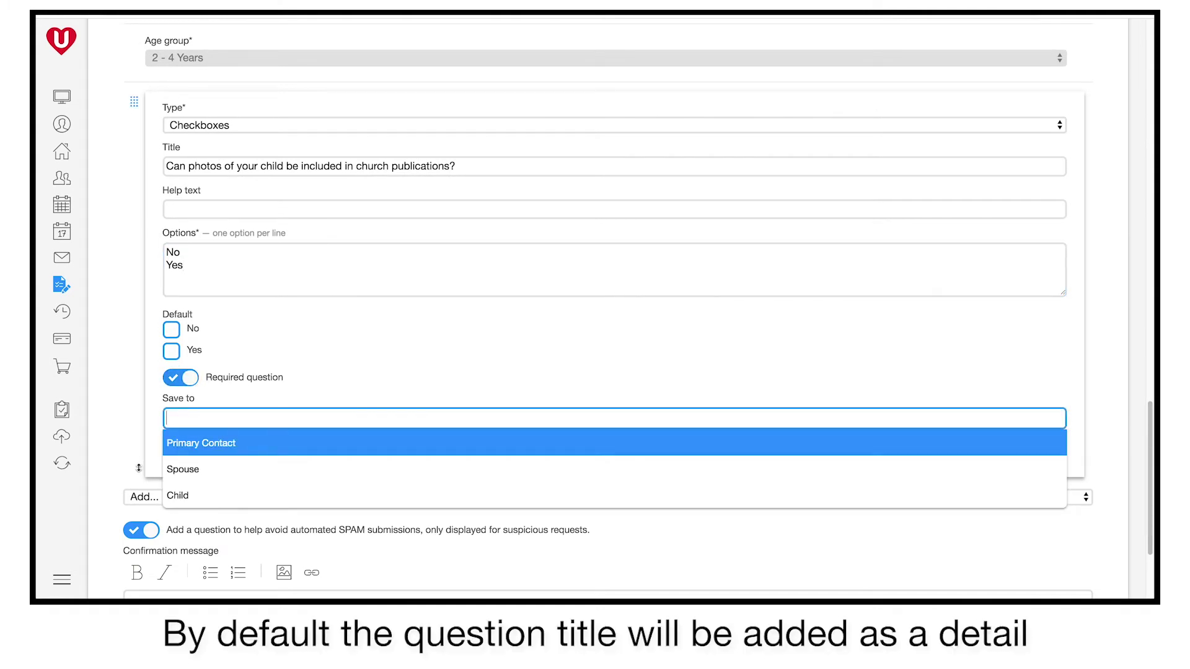
pyautogui.press('Down')
pyautogui.press('Down')
pyautogui.press('Return')
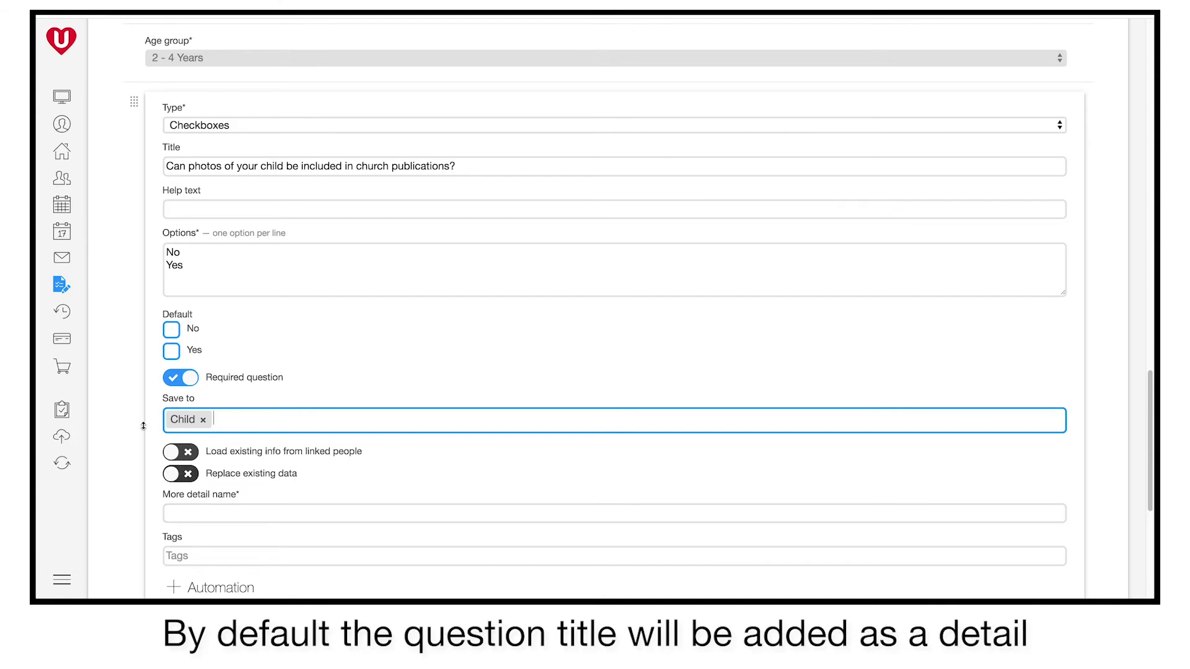
pyautogui.scroll(-3, 118, 417)
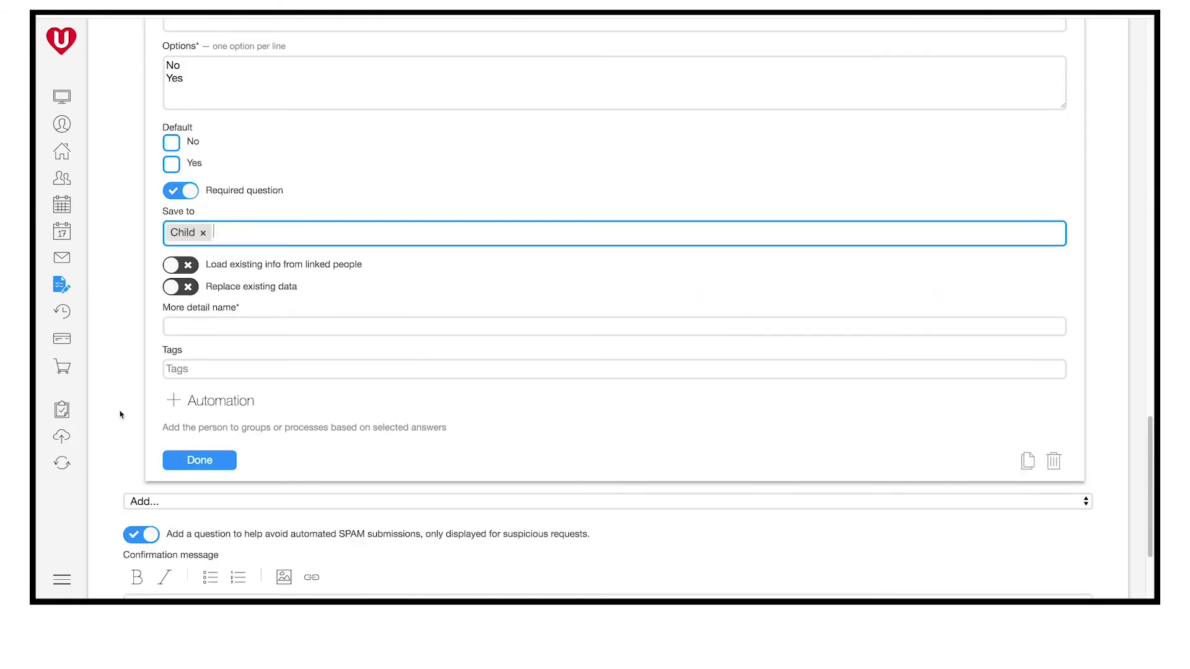
pyautogui.click(613, 327)
pyautogui.write('P')
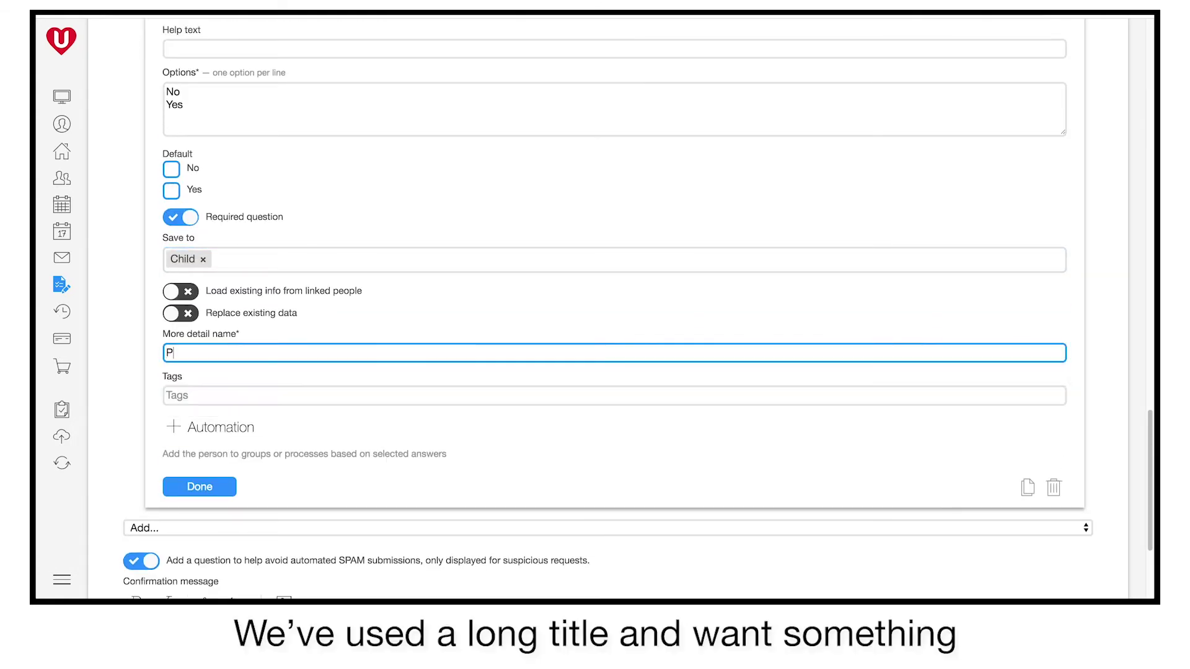
pyautogui.write('hoto Consent')
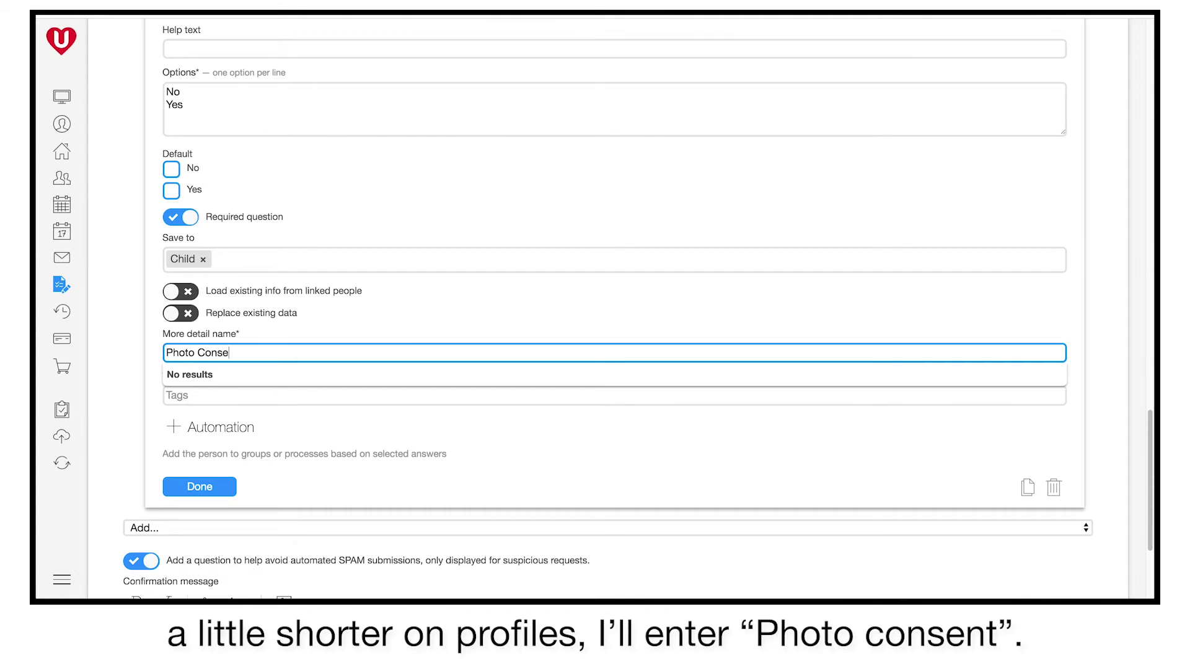
pyautogui.click(324, 321)
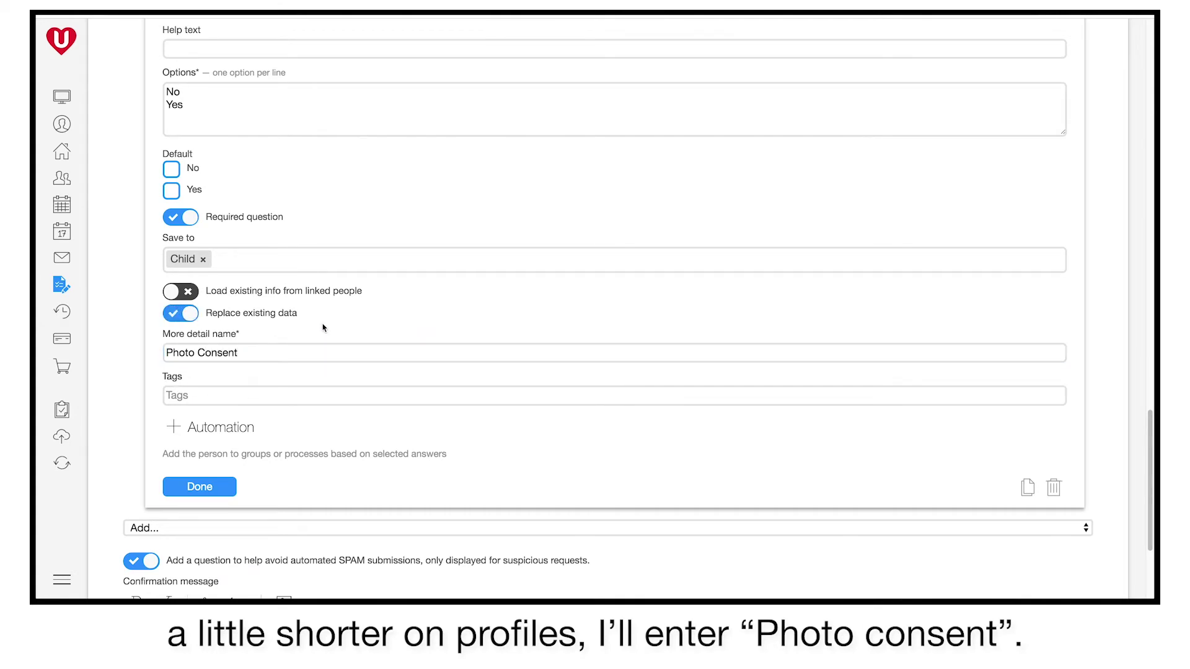
pyautogui.click(325, 322)
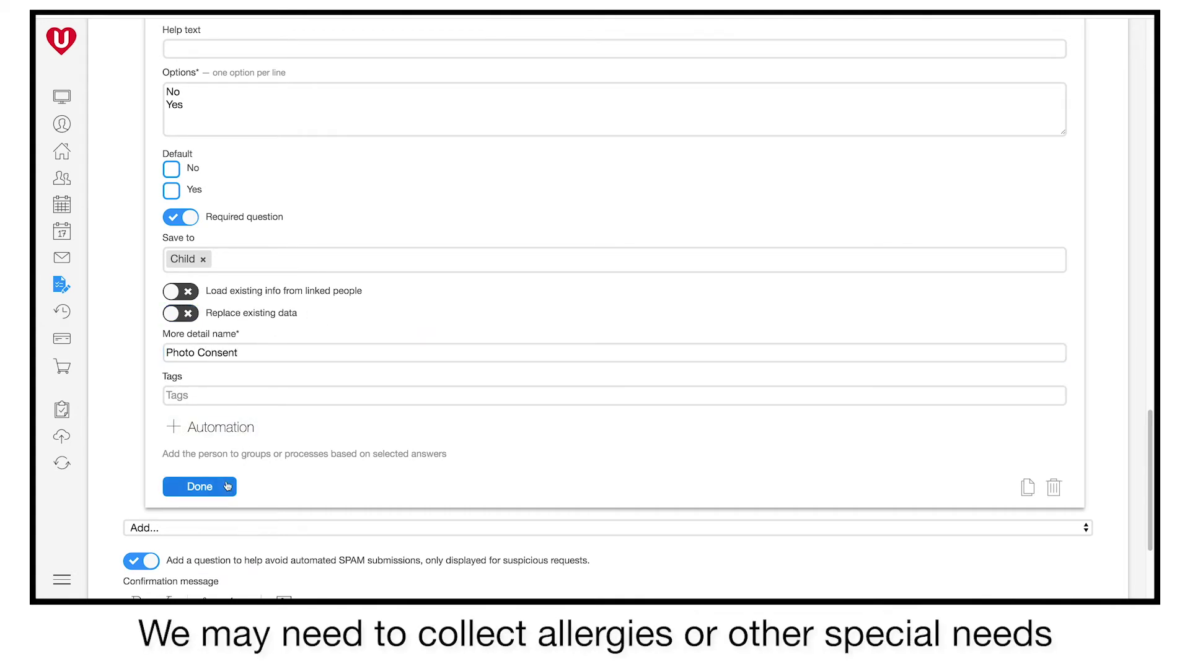
pyautogui.click(227, 487)
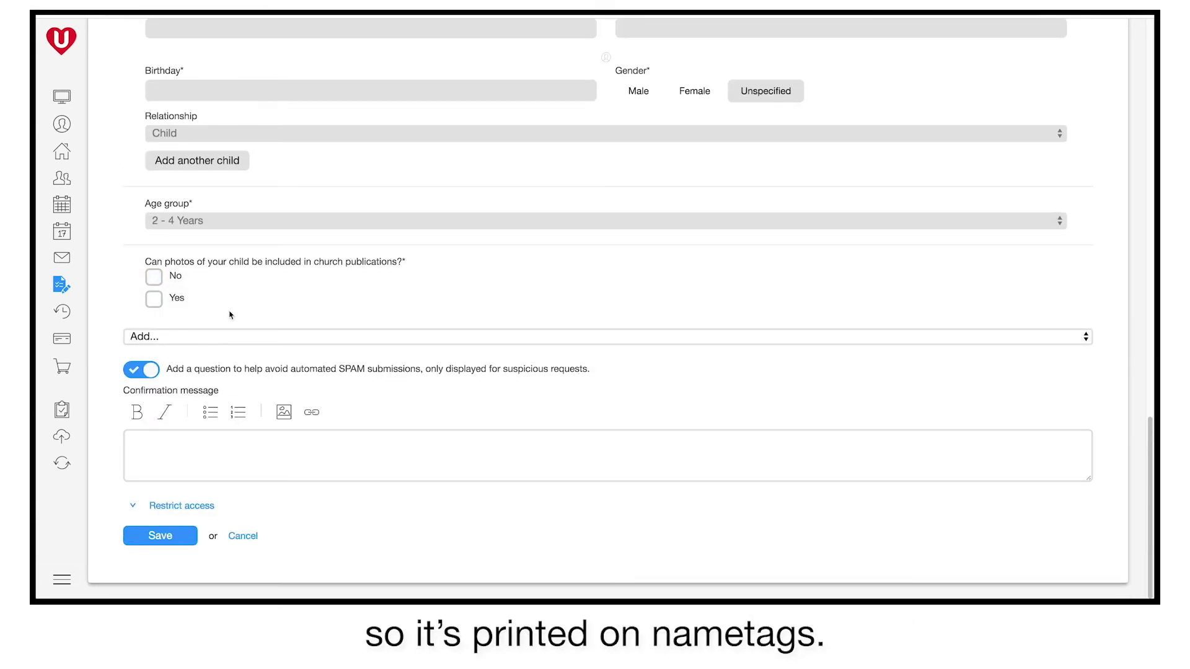
# Add a text question with the pasted allergies title and help text 'Will be printed on name tag'
pyautogui.click(238, 342)
pyautogui.click(233, 390)
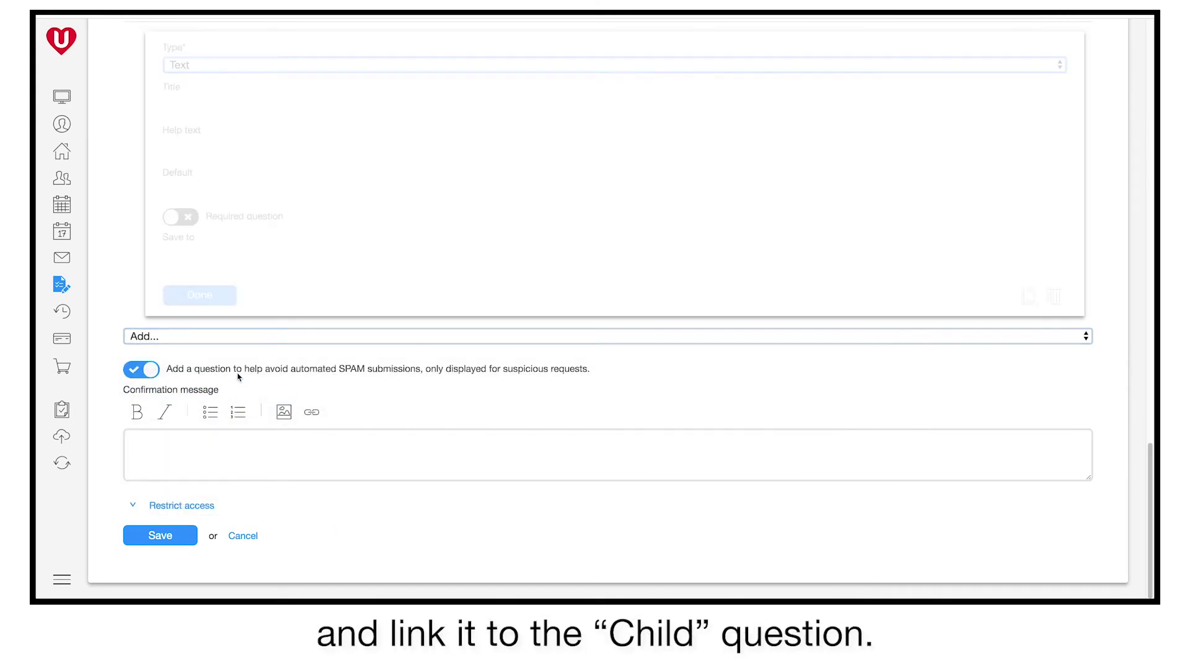
pyautogui.click(260, 101)
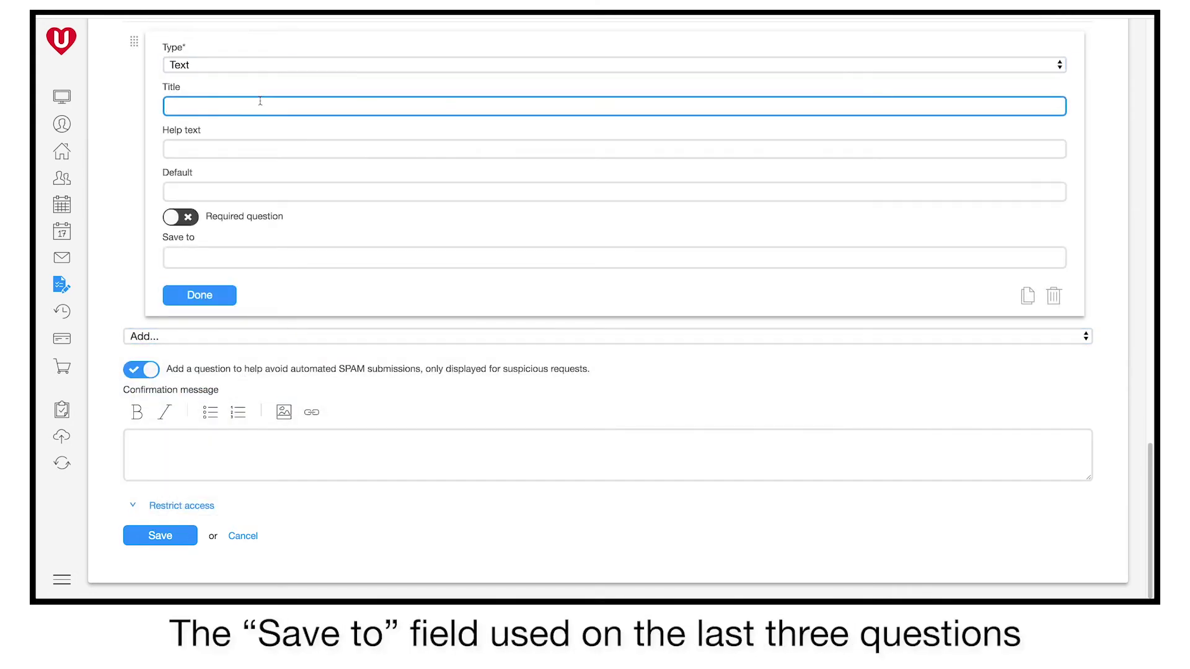
pyautogui.write('Allergies / Special needs / other check in info')
pyautogui.click(342, 148)
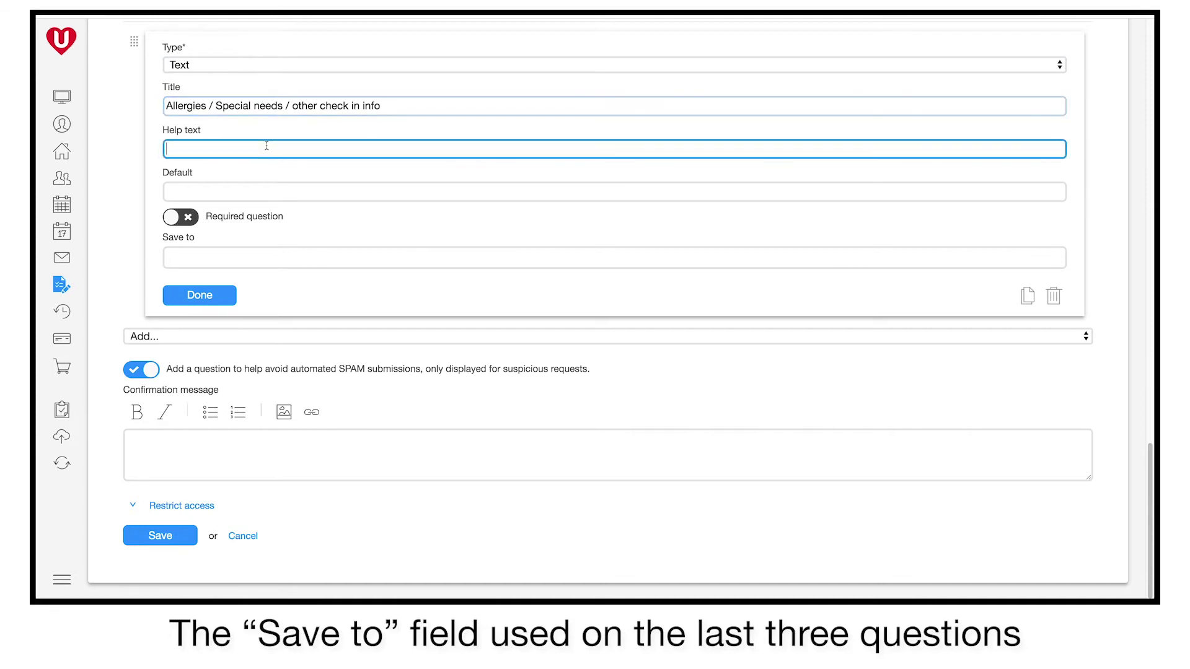
pyautogui.write('Will be printed on name tag')
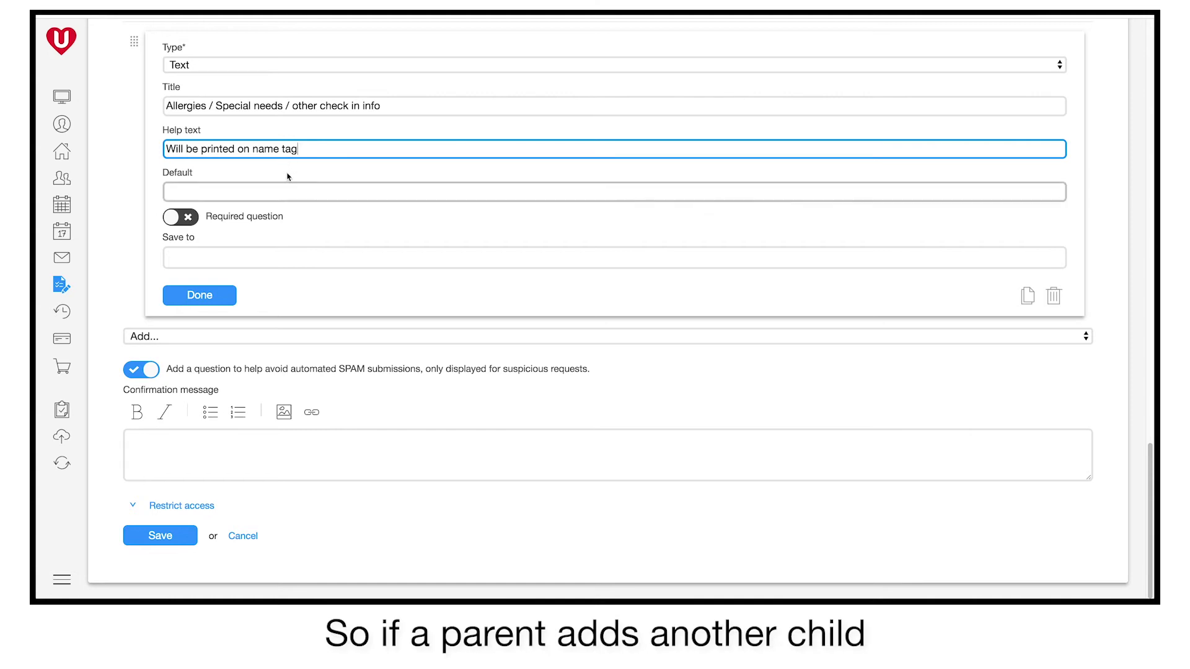
# Save the allergies answer to the Child under the existing 'Check in info' detail
pyautogui.click(281, 259)
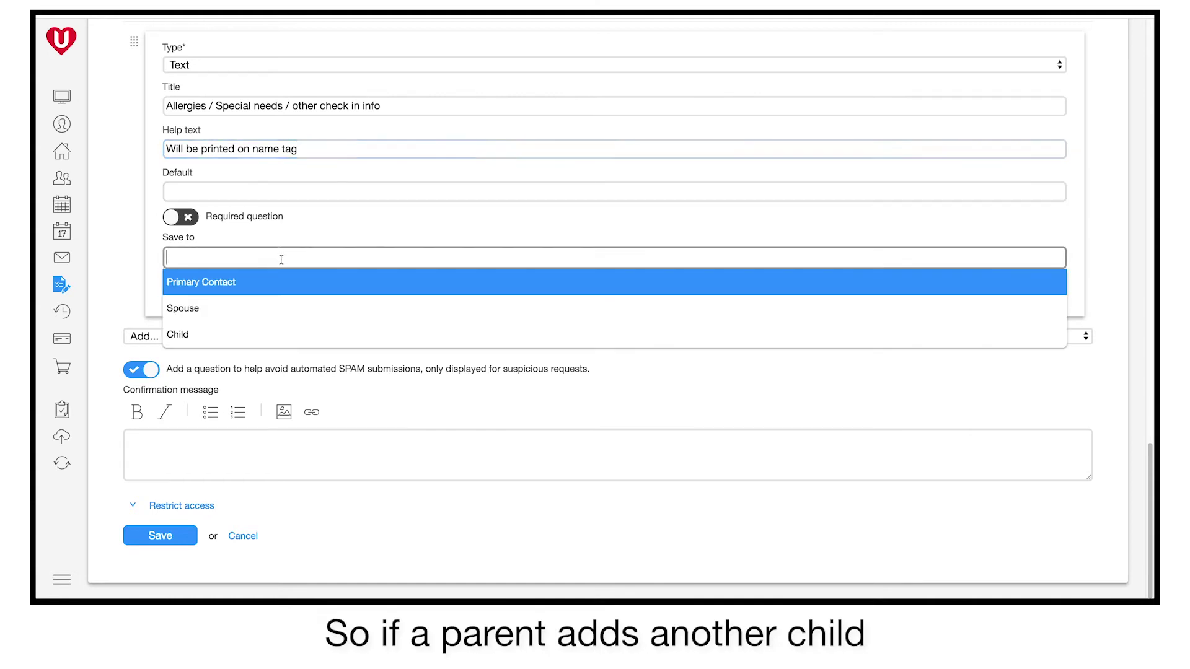
pyautogui.click(279, 334)
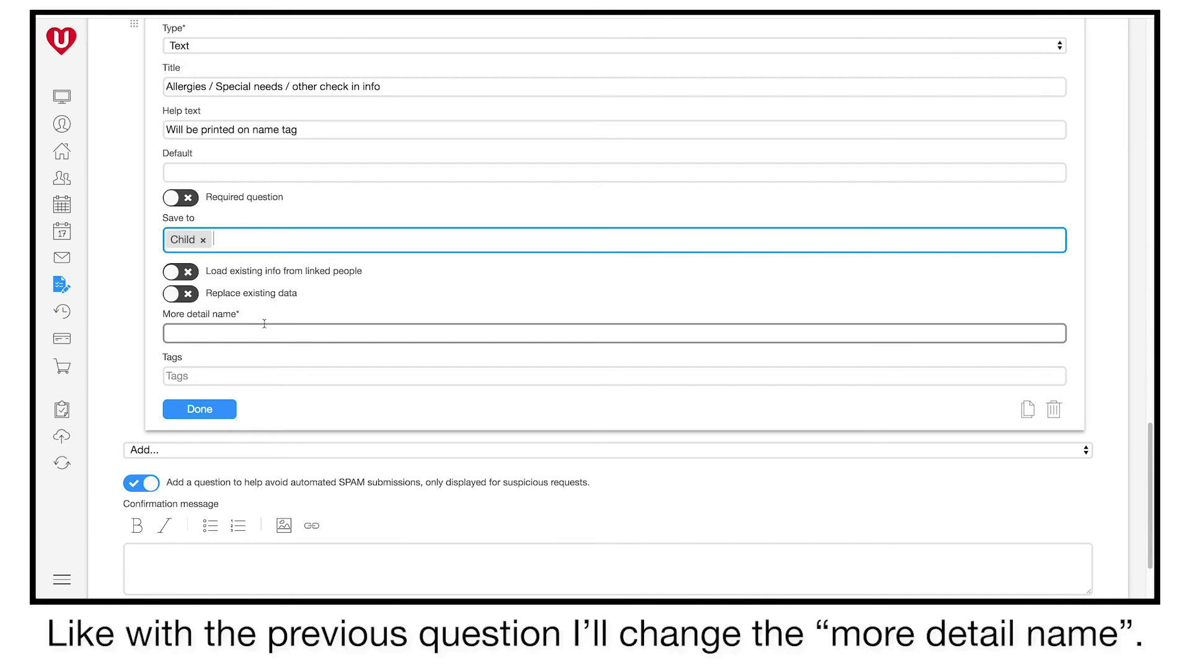
pyautogui.click(263, 329)
pyautogui.click(264, 379)
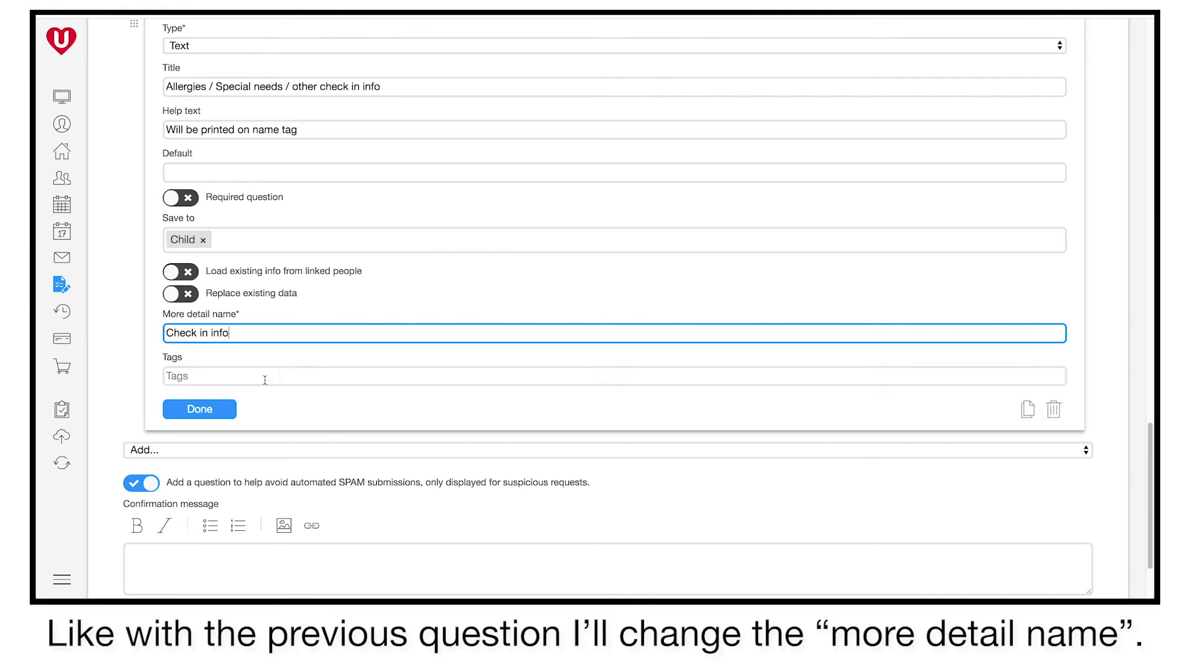
pyautogui.click(227, 409)
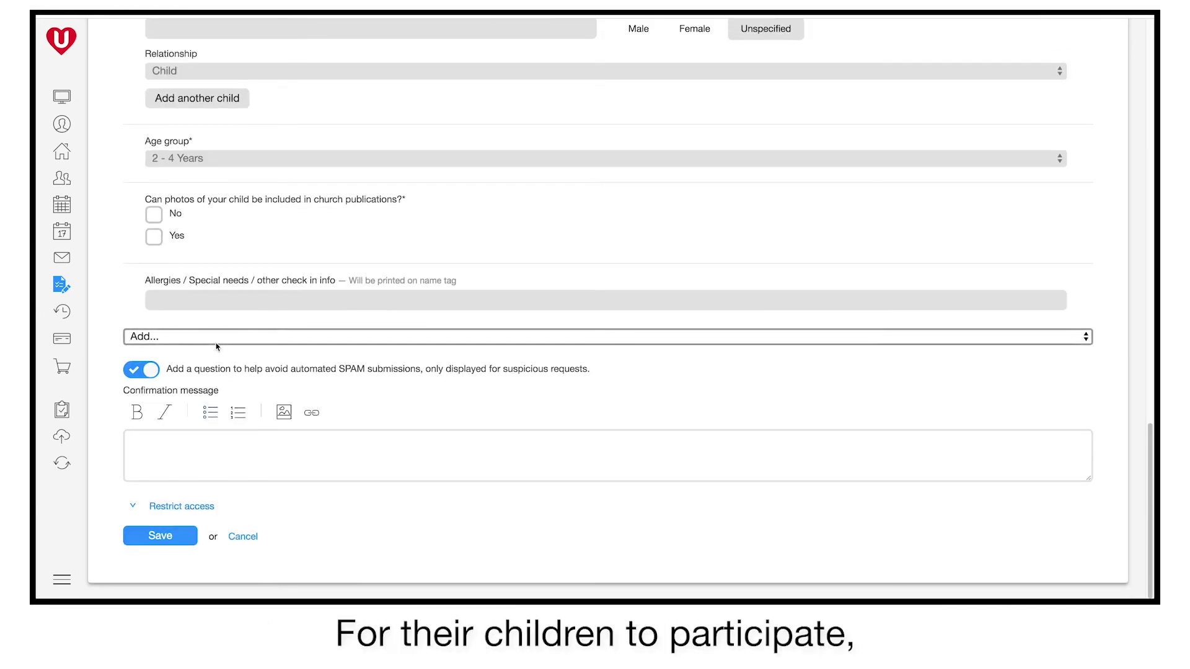
# Add a 'Permission' section header with the pasted parental consent and indemnity waiver as its description
pyautogui.click(216, 346)
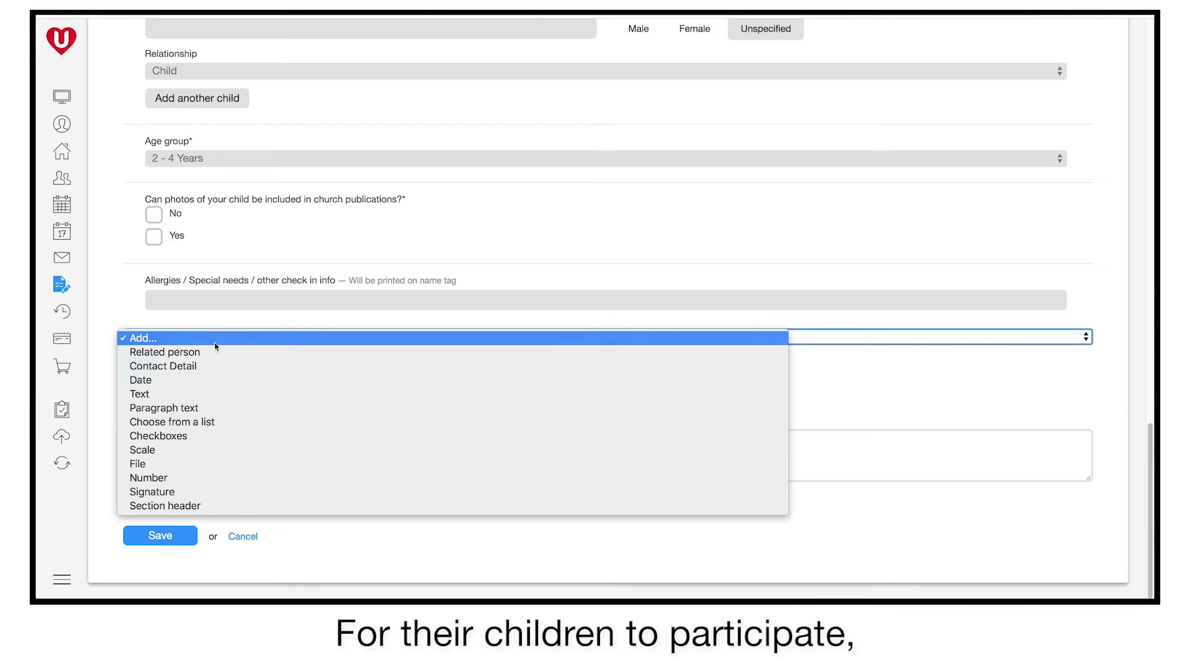
pyautogui.click(244, 498)
pyautogui.click(244, 148)
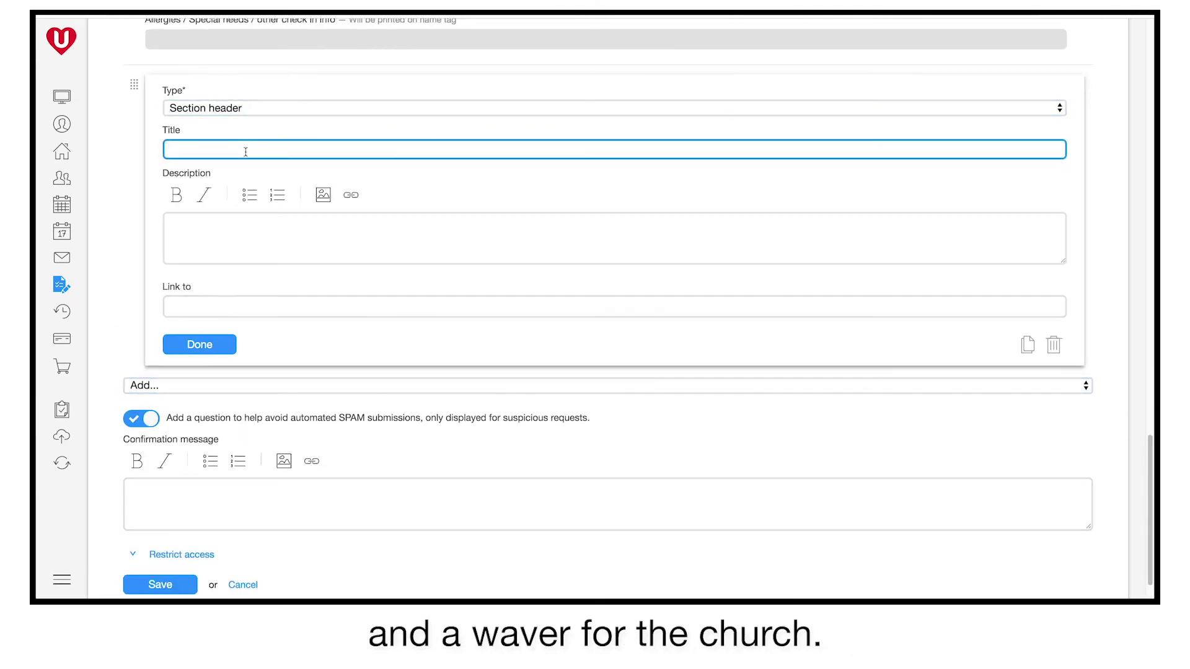
pyautogui.write('Permission')
pyautogui.click(349, 227)
pyautogui.write('By signing you are consenting to your children participation. You are also agreeing to indemnify My Church Inc. and its staff against all claims, demands (including costs), suits and liability for personal injury or damage to, or loss of, personal property incurred as a result of your child’s participation.')
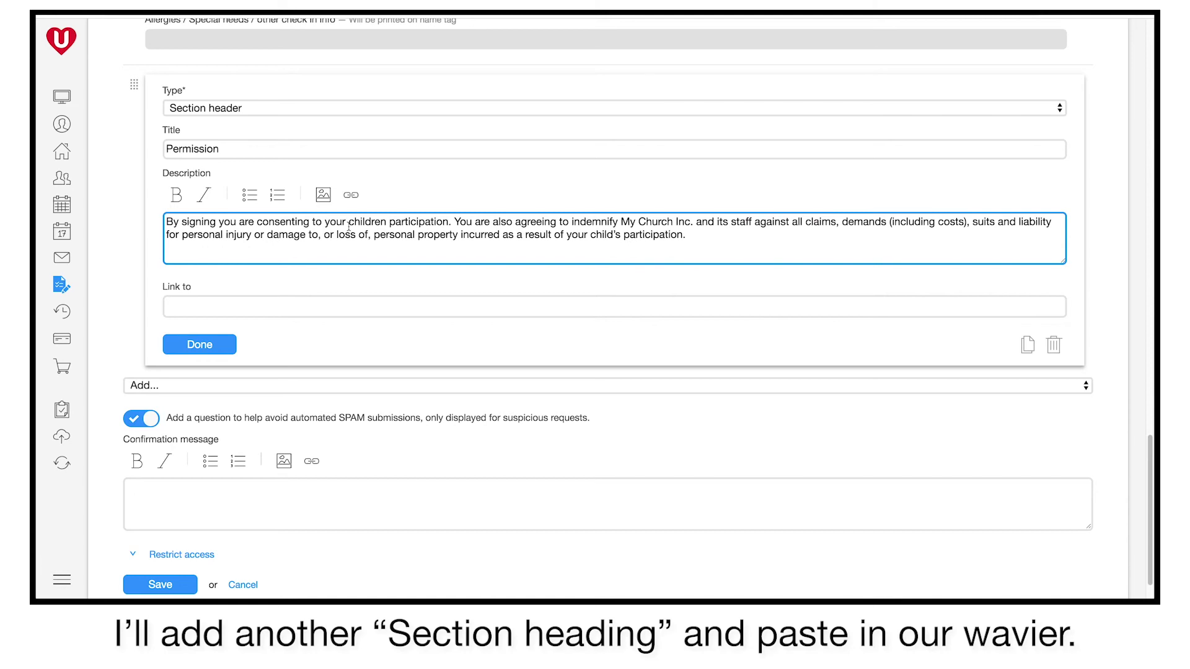
pyautogui.click(228, 346)
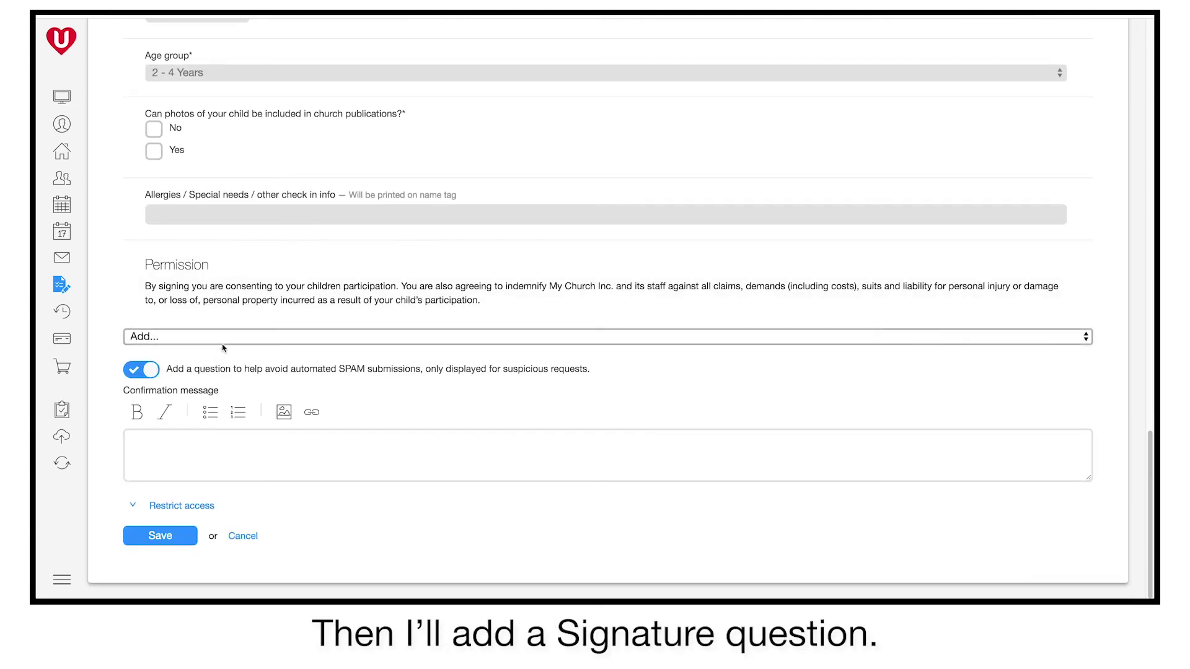
# Add a Signature question under the Permission section, keeping it required
pyautogui.click(223, 338)
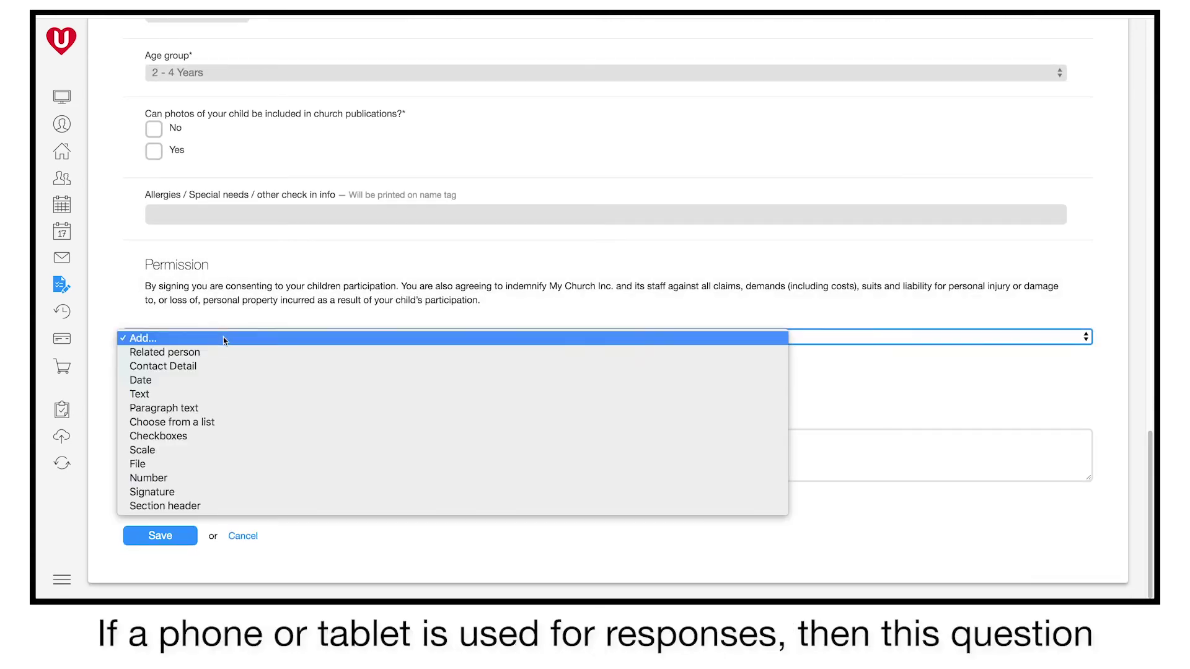
pyautogui.click(244, 489)
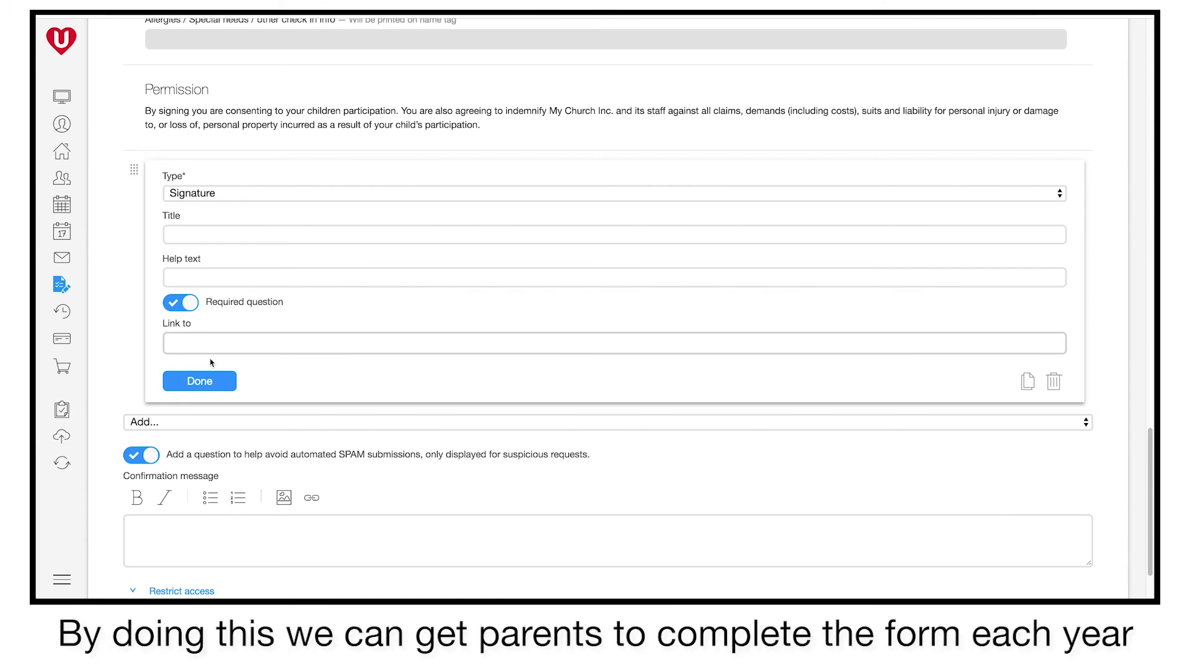
pyautogui.click(212, 384)
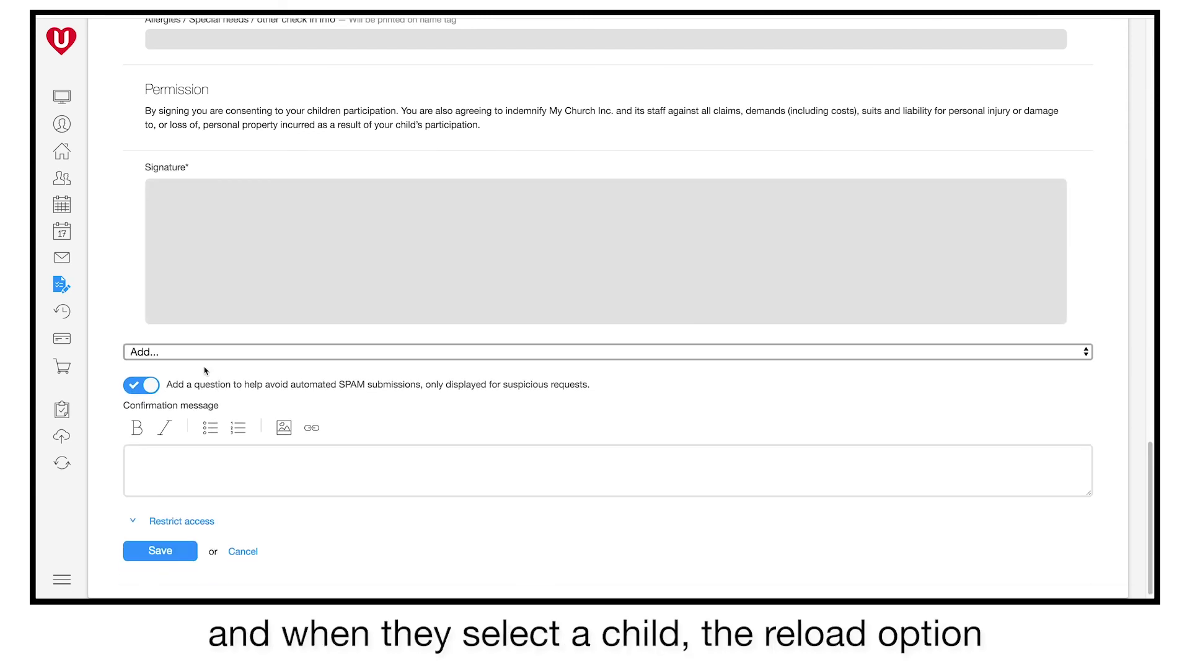
# Turn off the anti-spam question, set confirmation 'Thank you for visiting today.', save, and start a new response
pyautogui.click(138, 389)
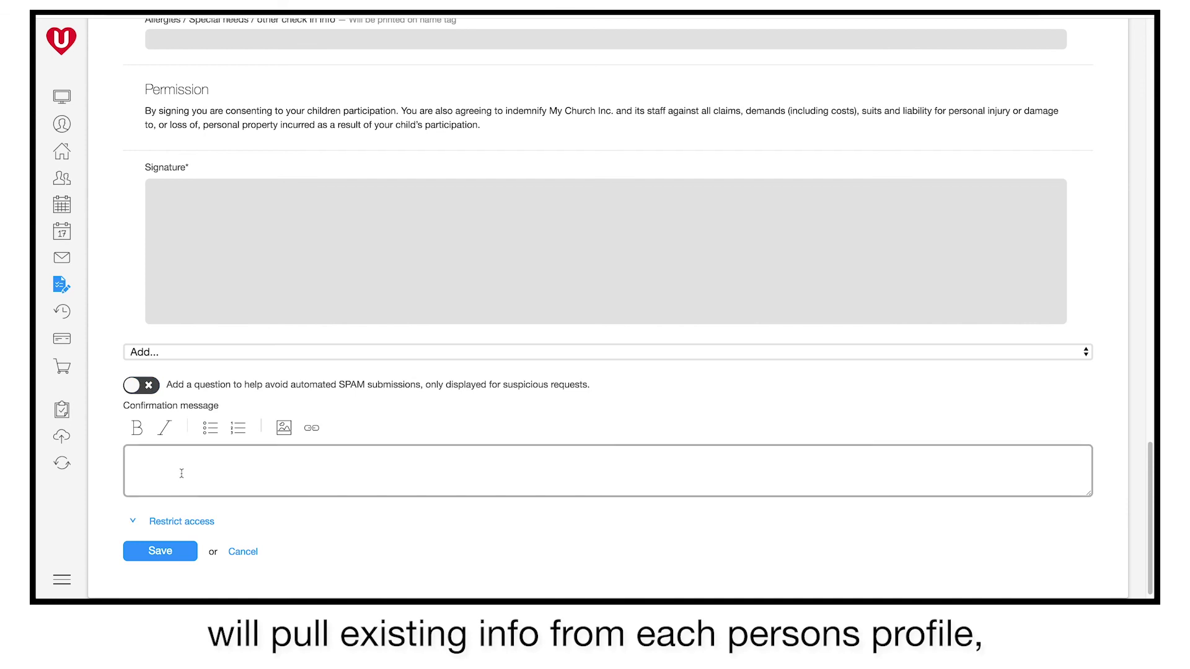
pyautogui.click(186, 456)
pyautogui.write('Thank')
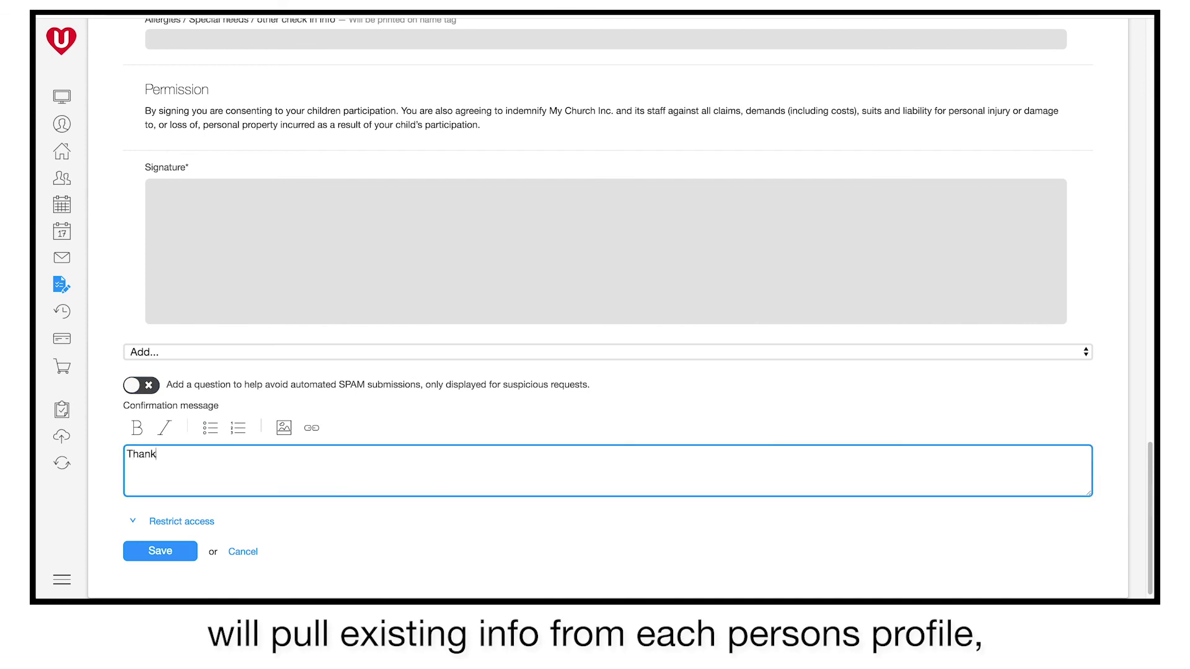
pyautogui.write(' you for visiting today.')
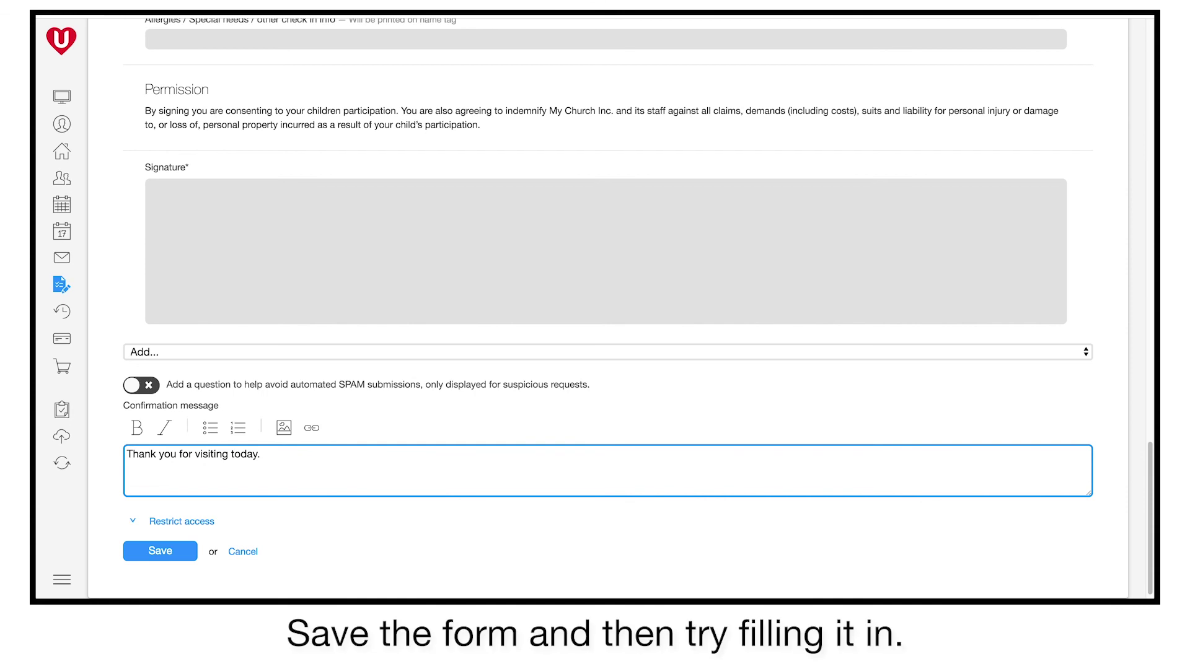
pyautogui.click(186, 552)
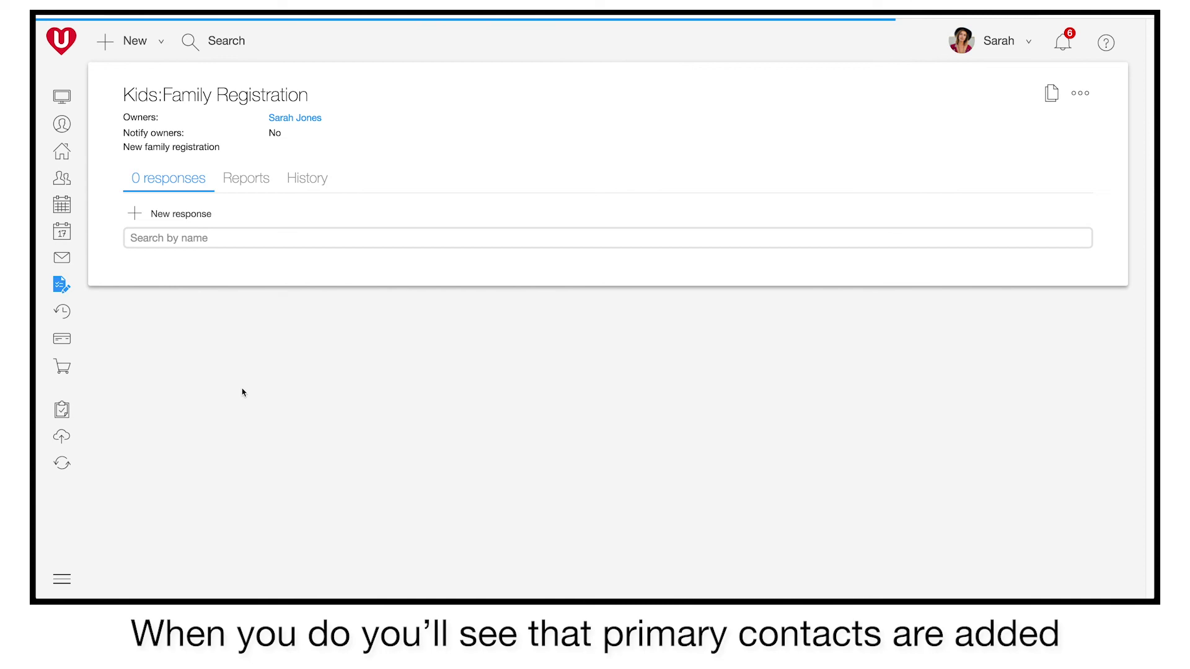
pyautogui.click(213, 220)
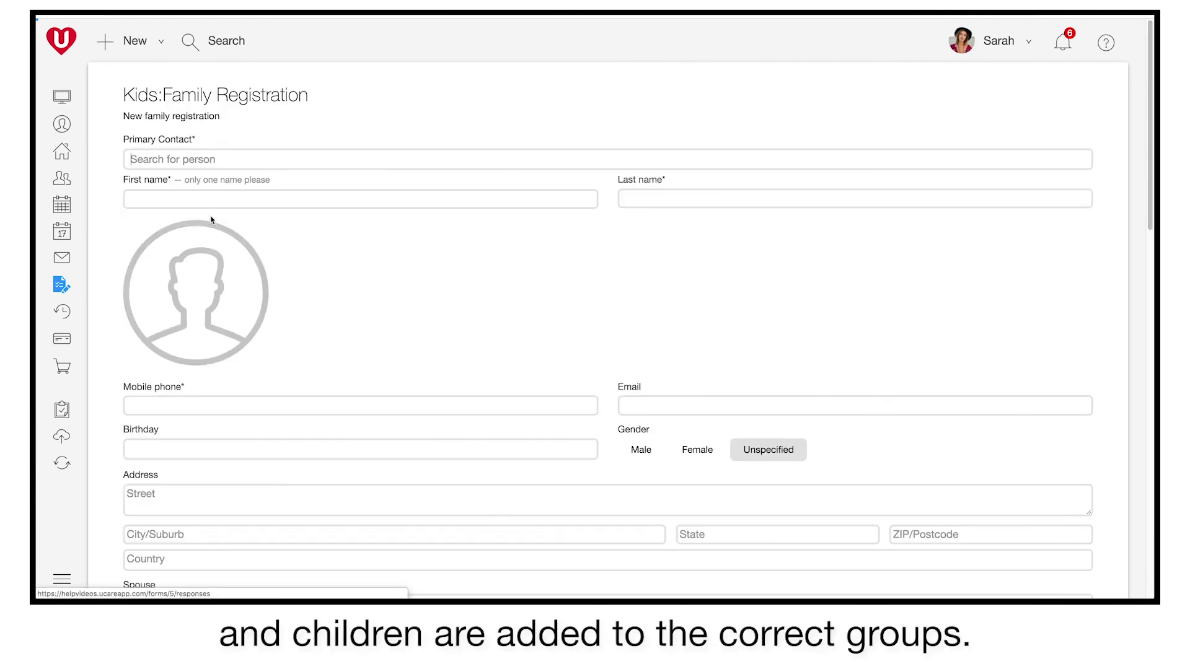